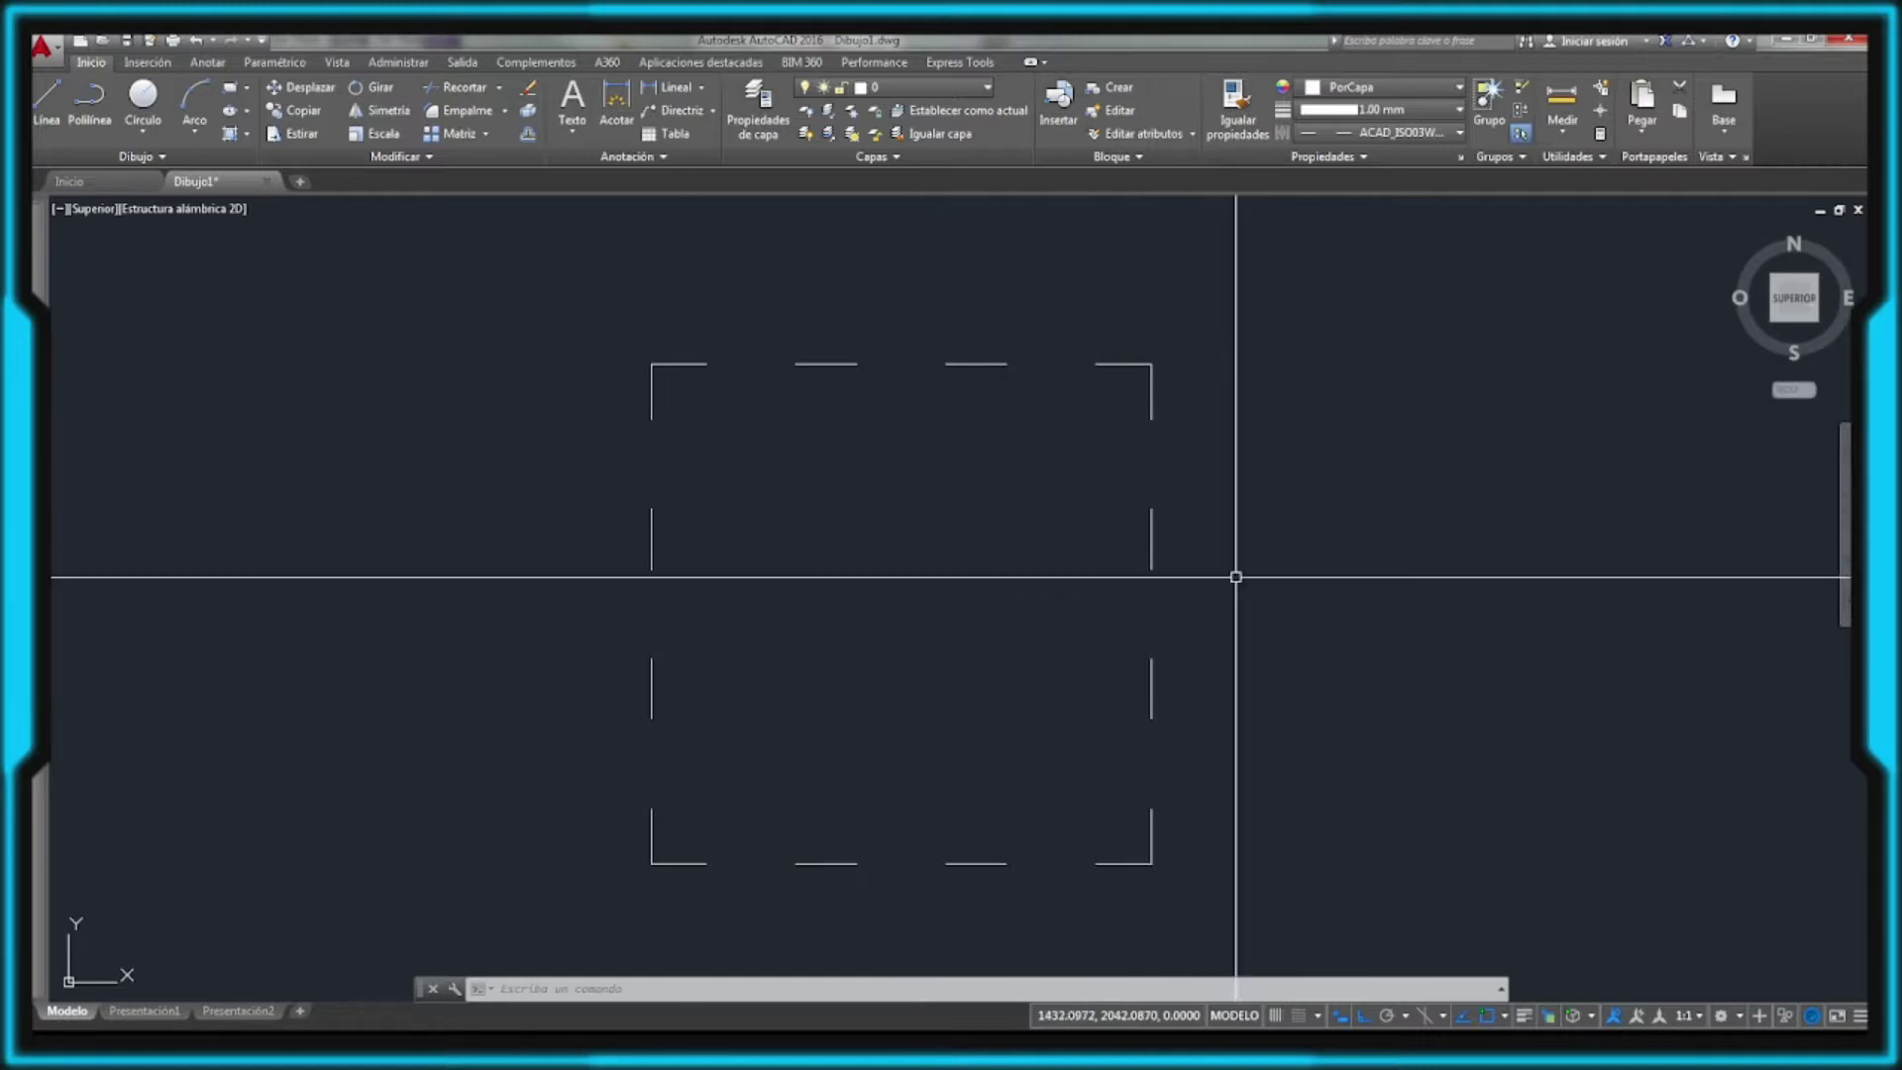
Step: Drop down the Properties panel's linetype list: PorCapa, PorBloque, ACAD_ISO03W100, Continuous, Otro
{"action": "left_click", "coordinate": [1458, 135]}
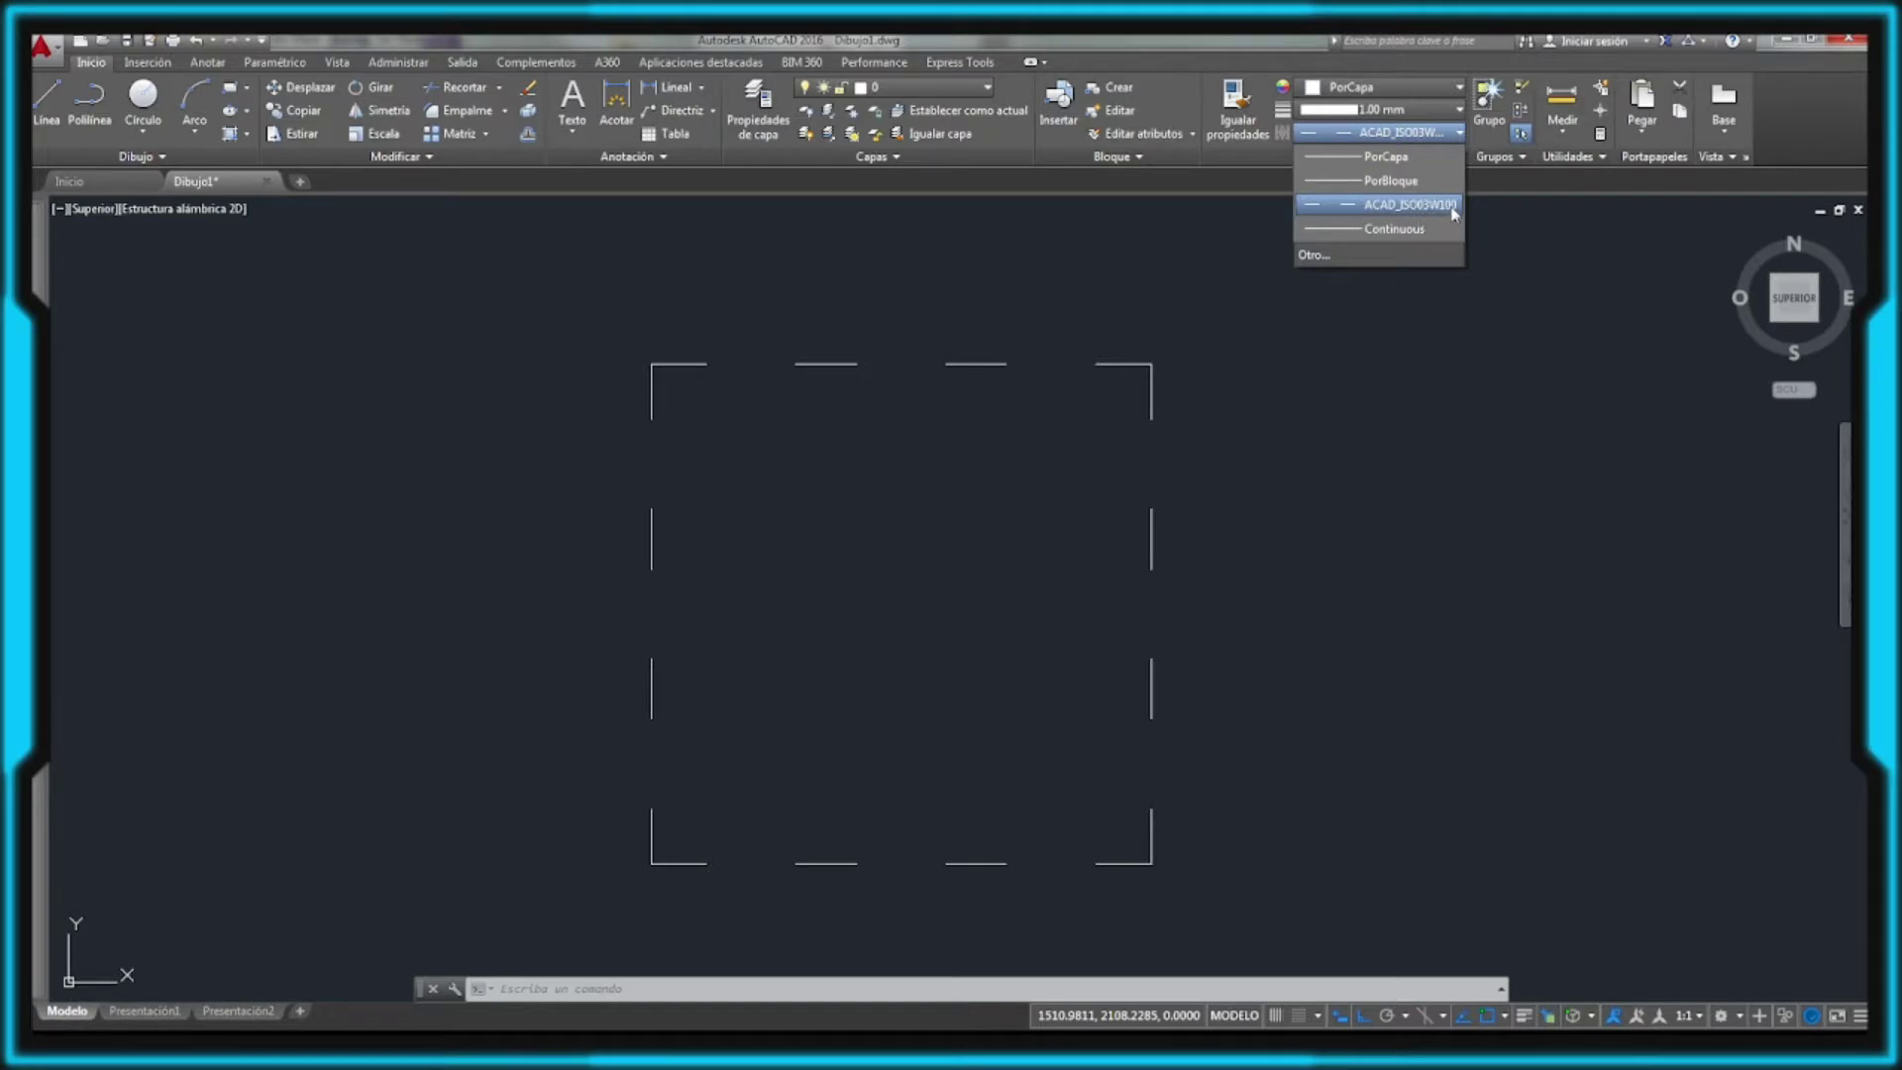
Step: Open the Linetype Manager and browse acadiso.lin linetypes without loading any
{"action": "left_click", "coordinate": [1345, 260]}
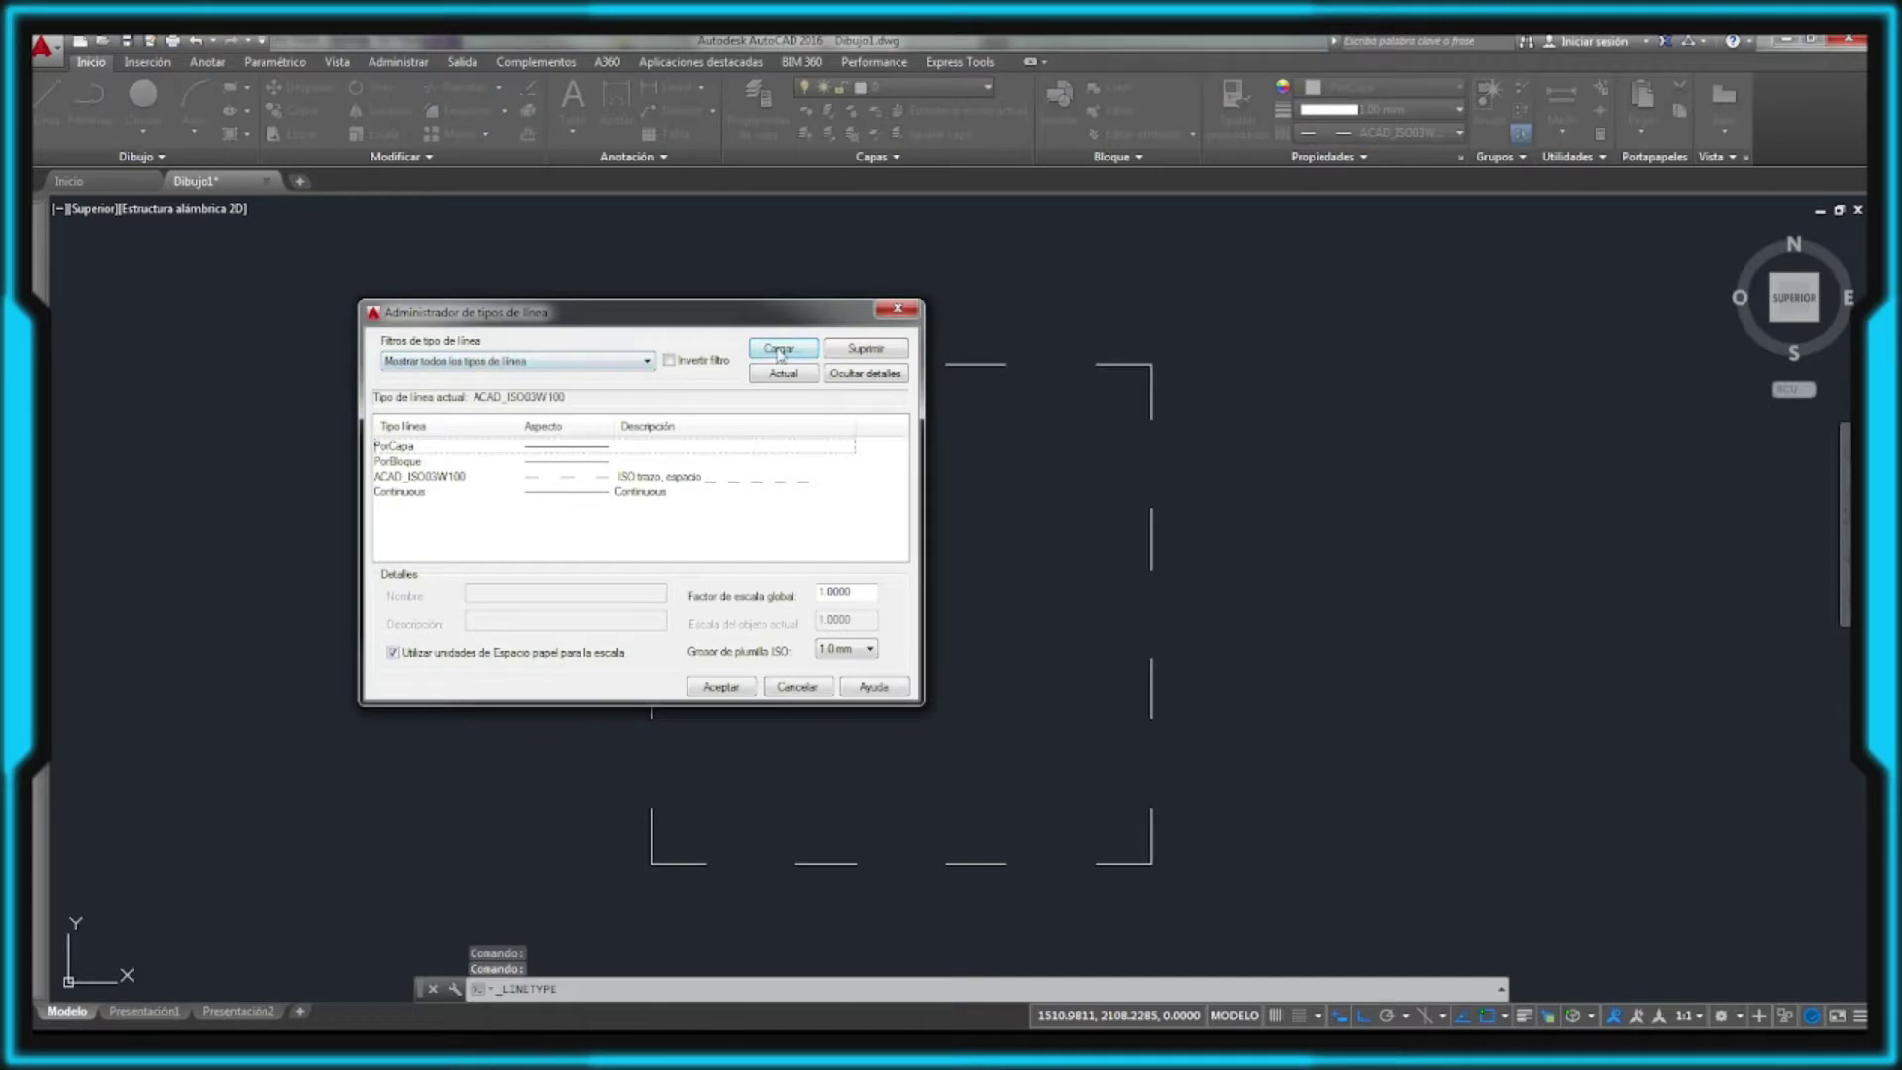
{"action": "left_click", "coordinate": [780, 350]}
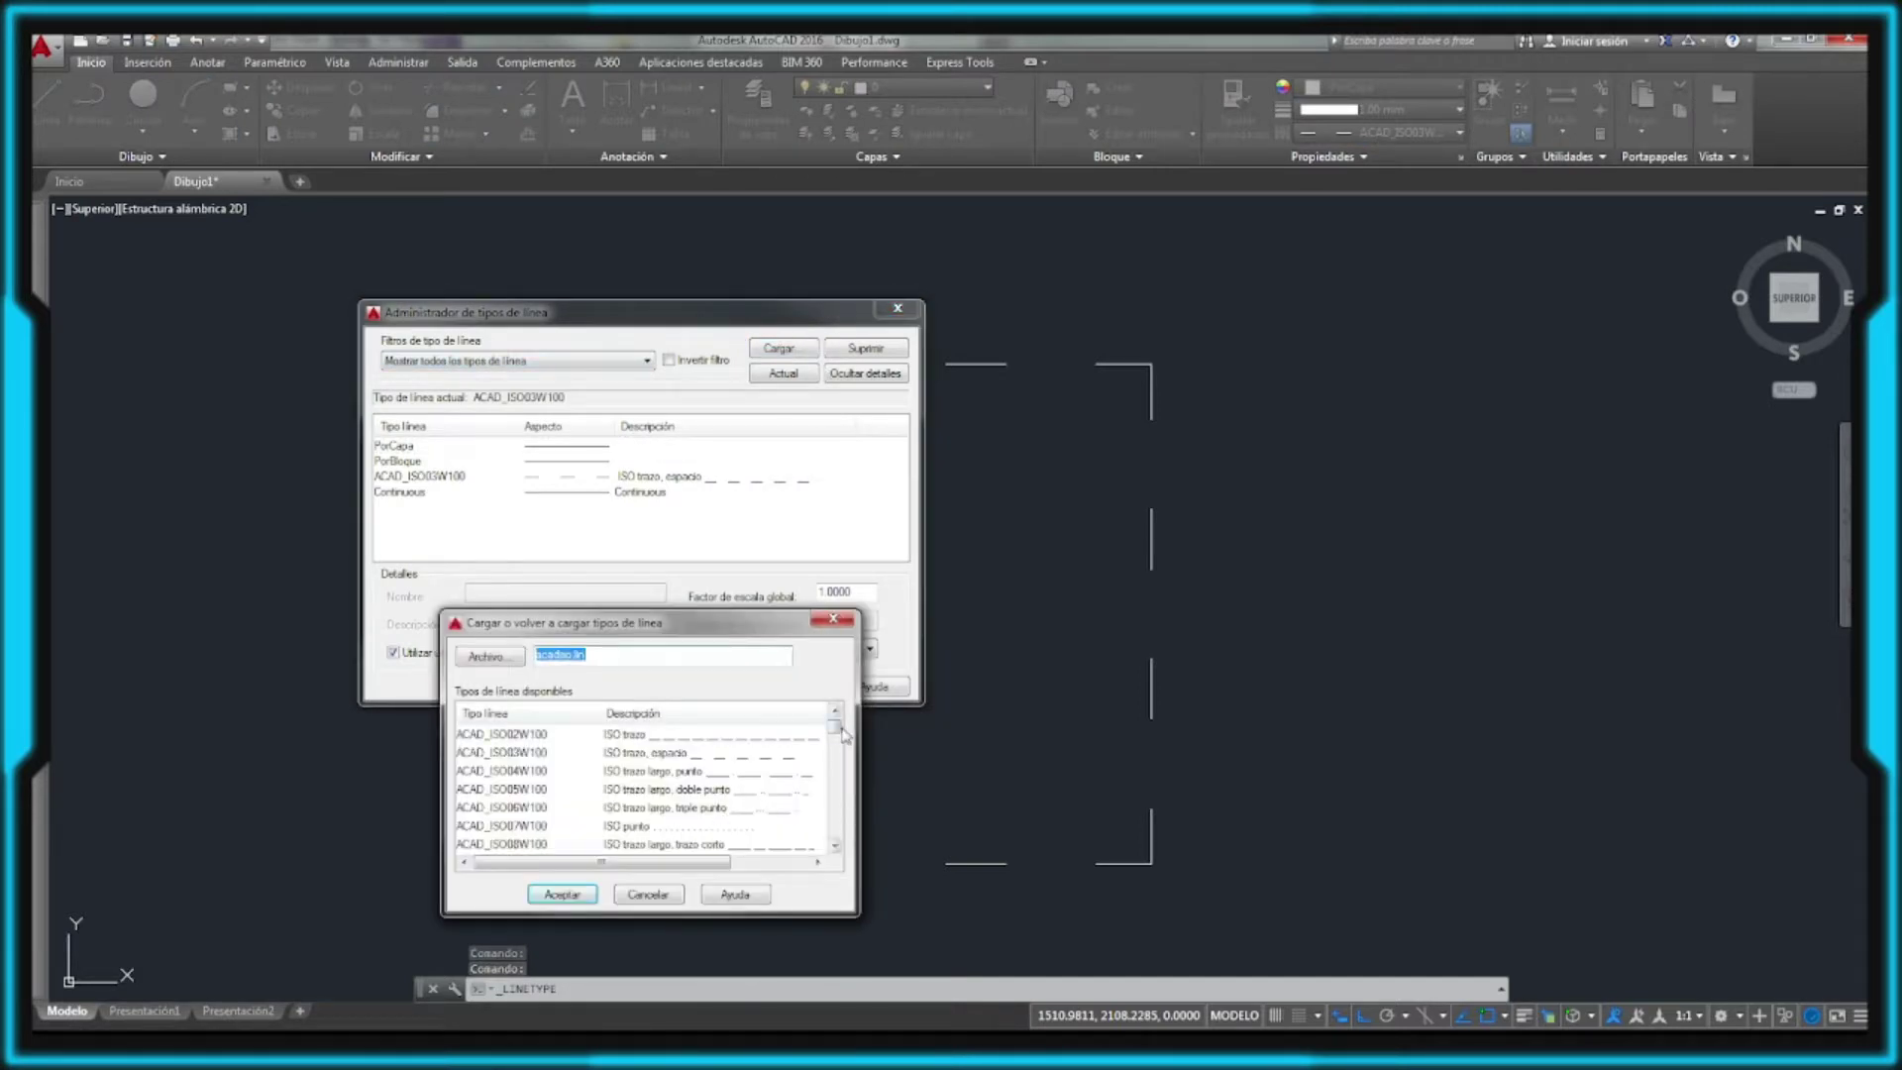
{"action": "mouse_move", "coordinate": [841, 727]}
{"action": "left_mouse_down"}
{"action": "mouse_move", "coordinate": [841, 842]}
{"action": "mouse_move", "coordinate": [845, 726]}
{"action": "left_mouse_up"}
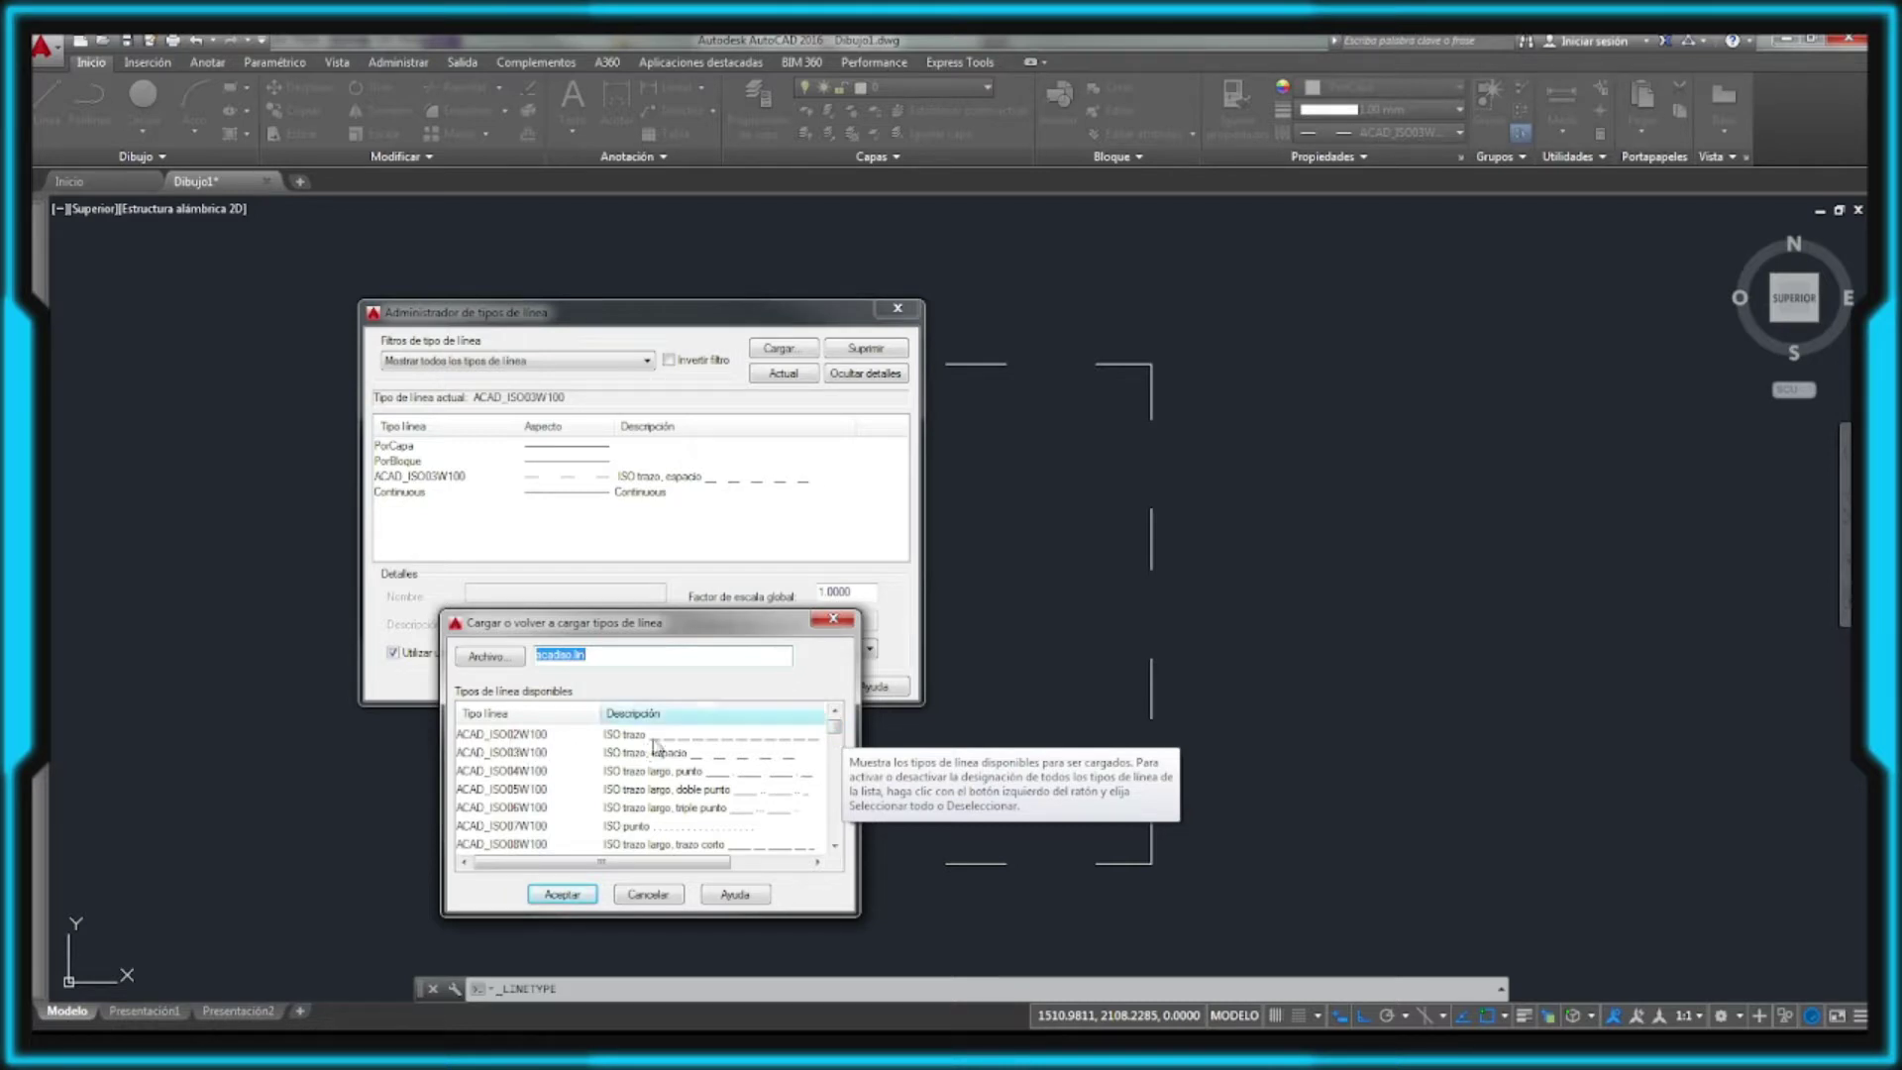
{"action": "left_click_drag", "start_coordinate": [835, 730], "coordinate": [835, 758]}
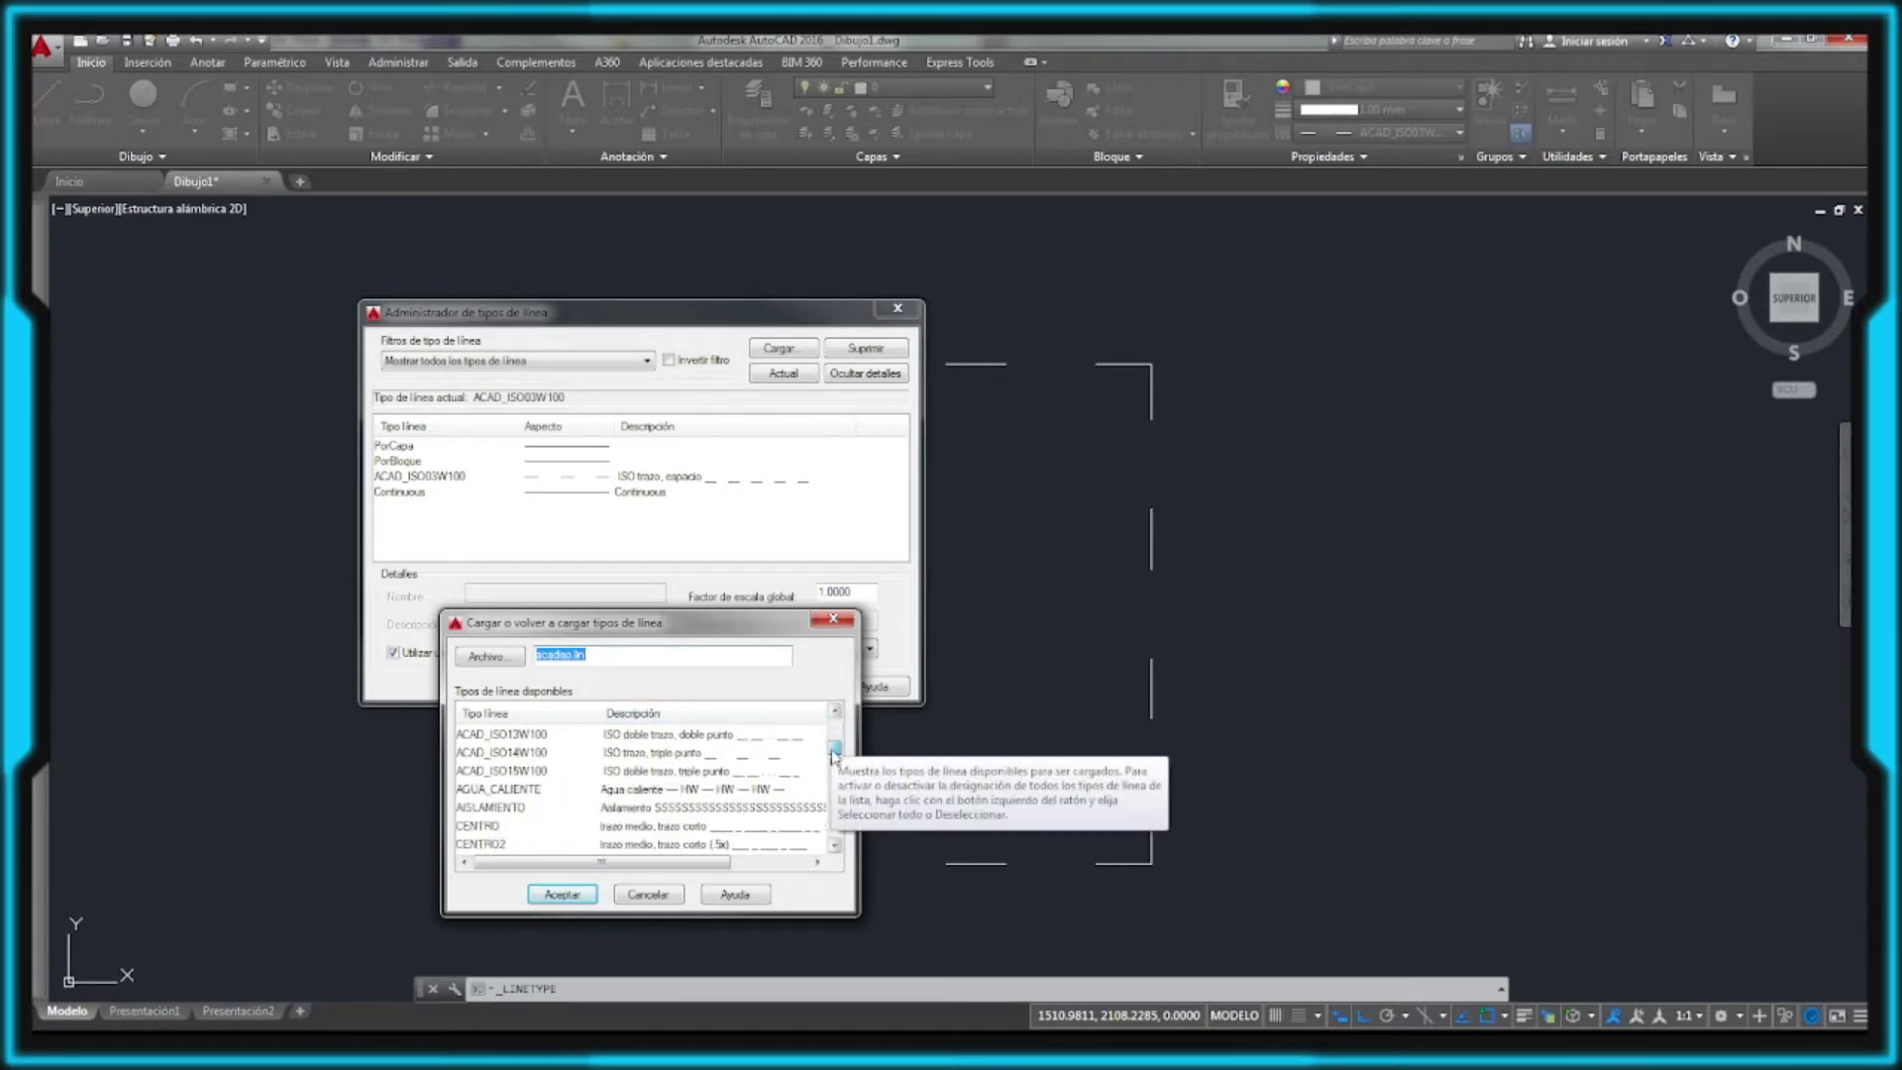
{"action": "left_click", "coordinate": [523, 772]}
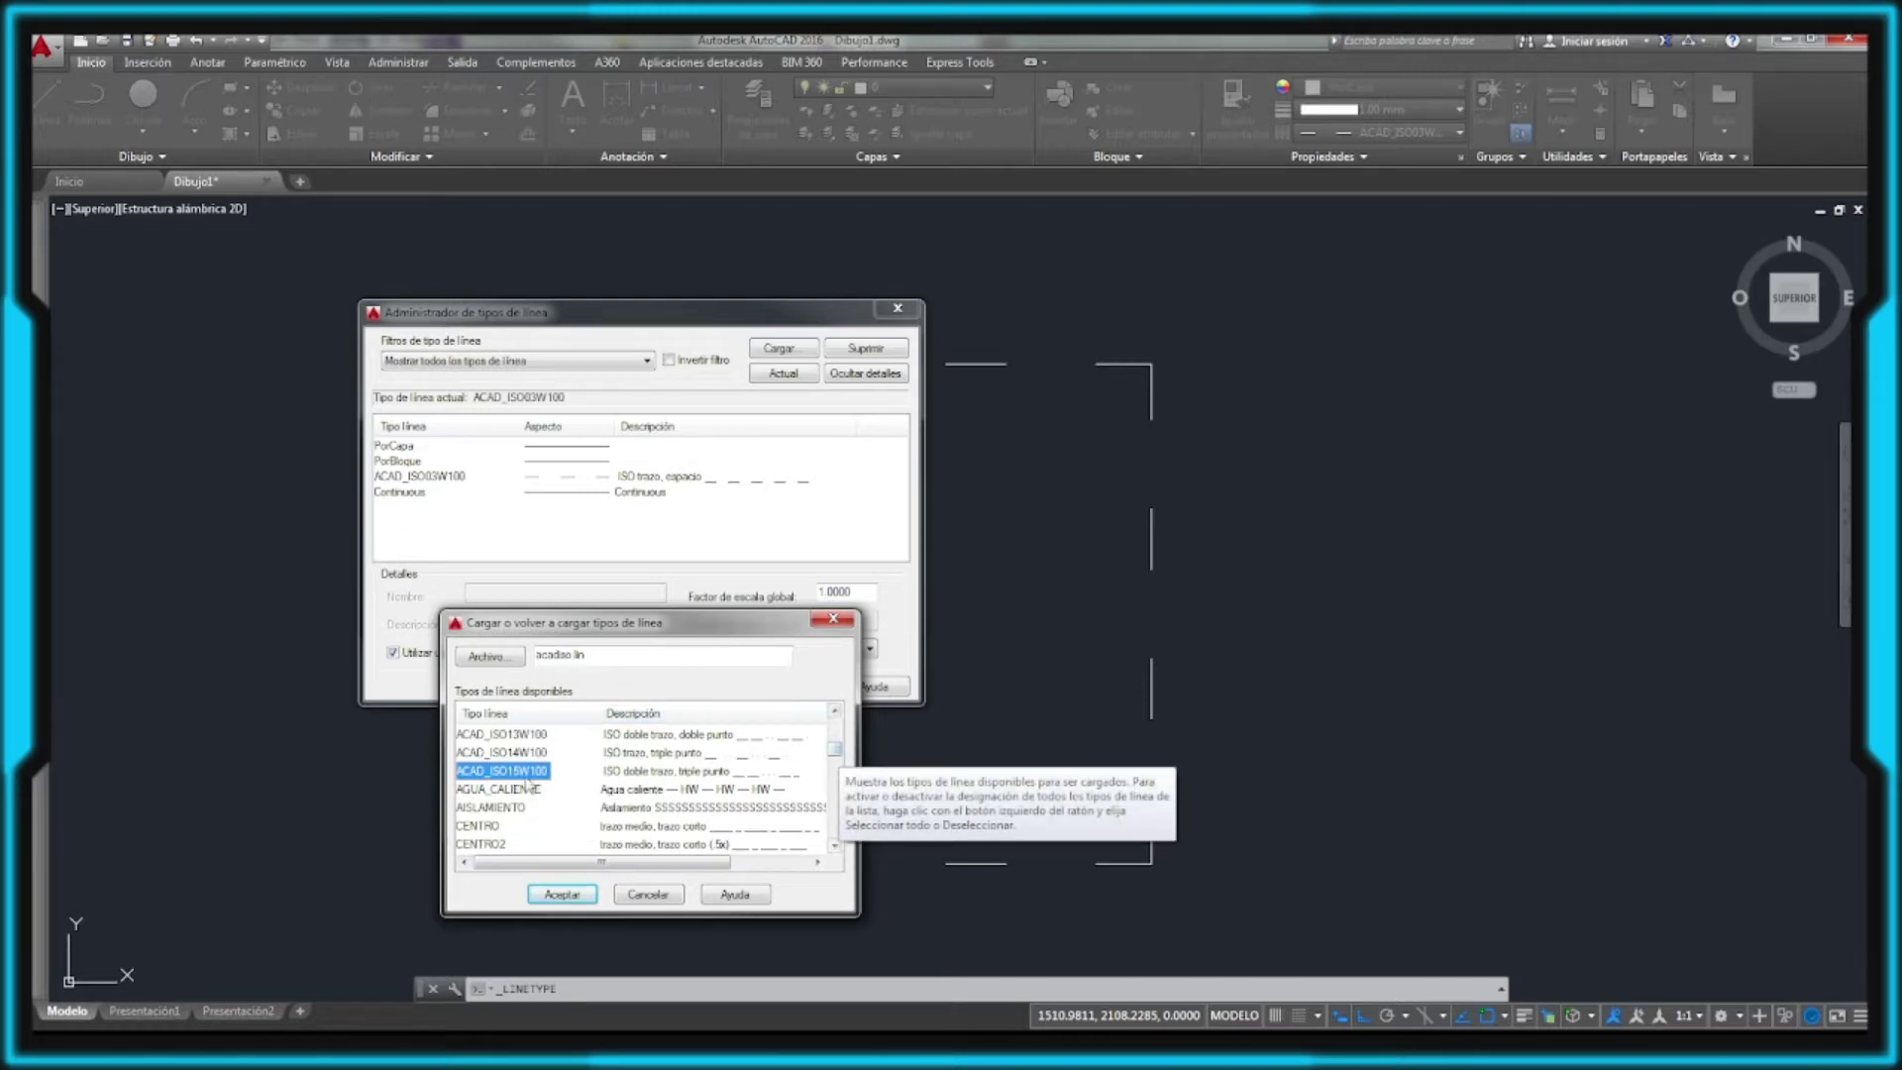
{"action": "left_click", "coordinate": [502, 790]}
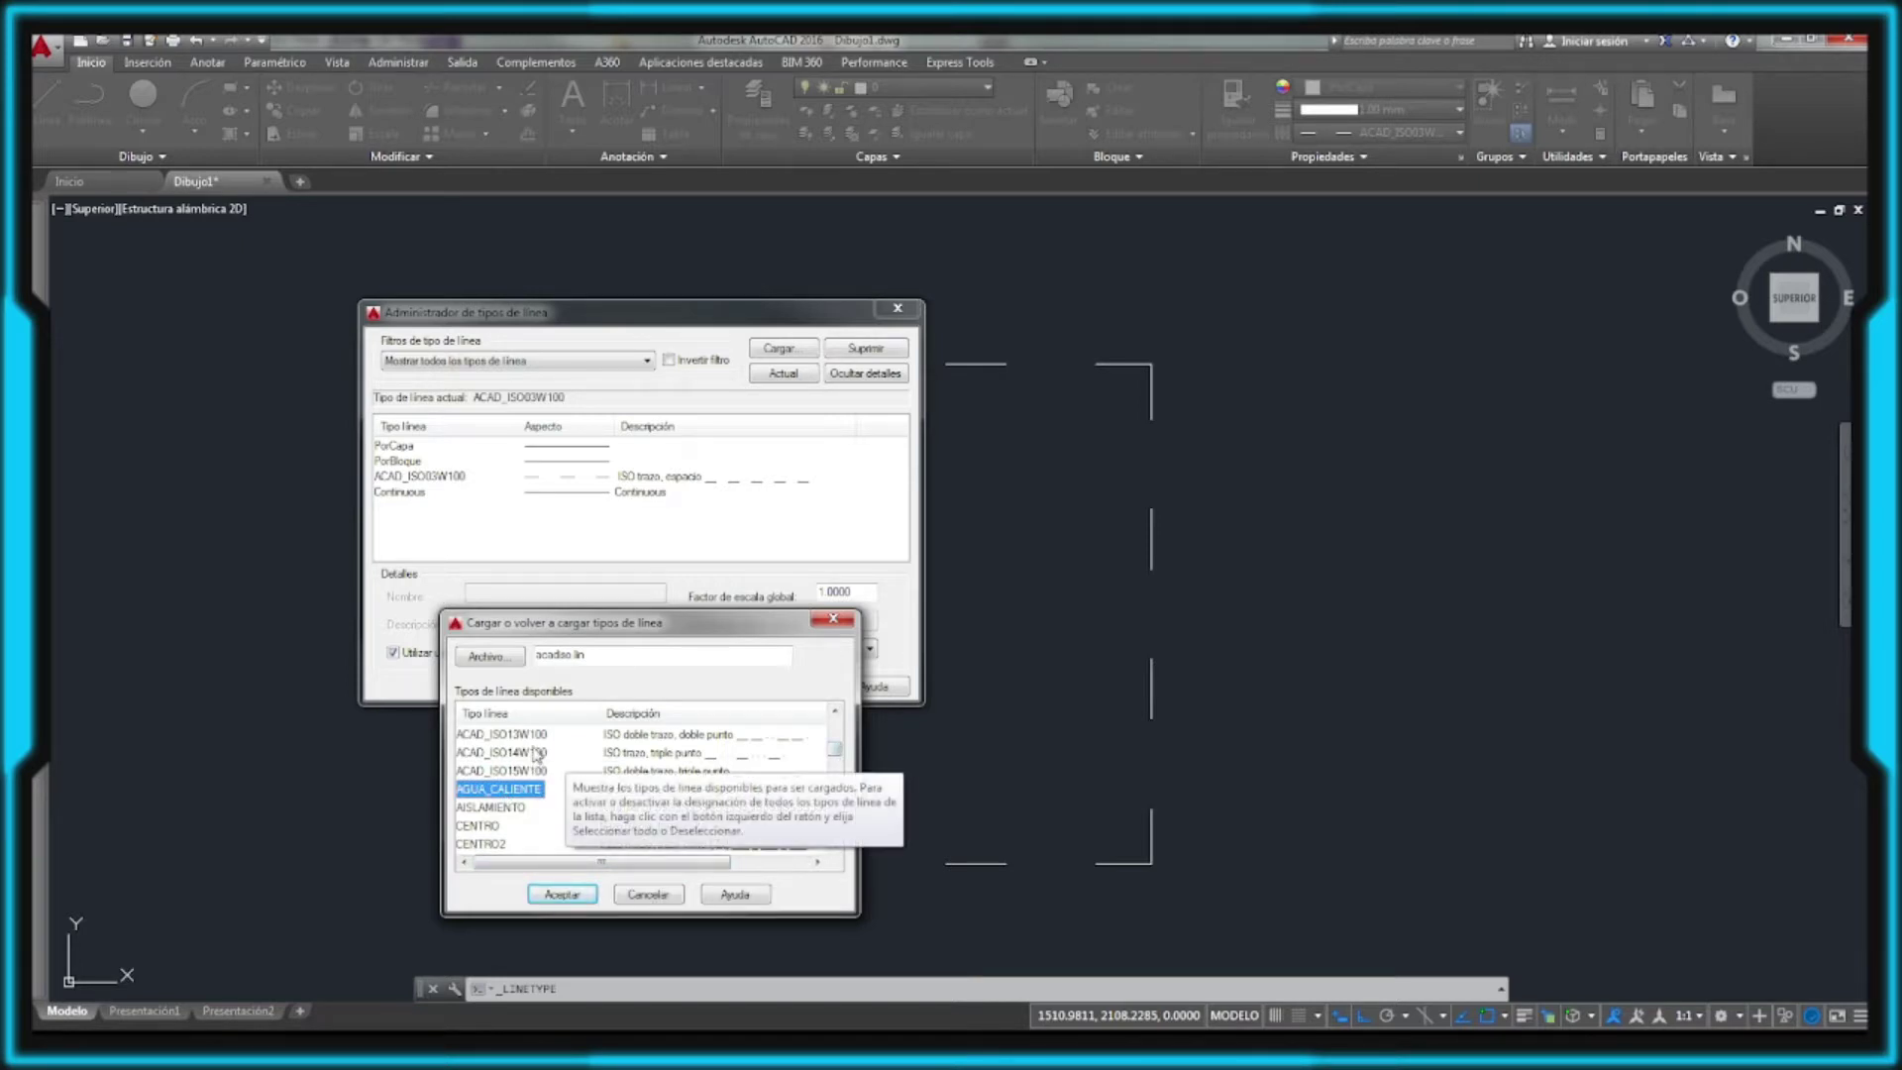
{"action": "left_click", "coordinate": [659, 894]}
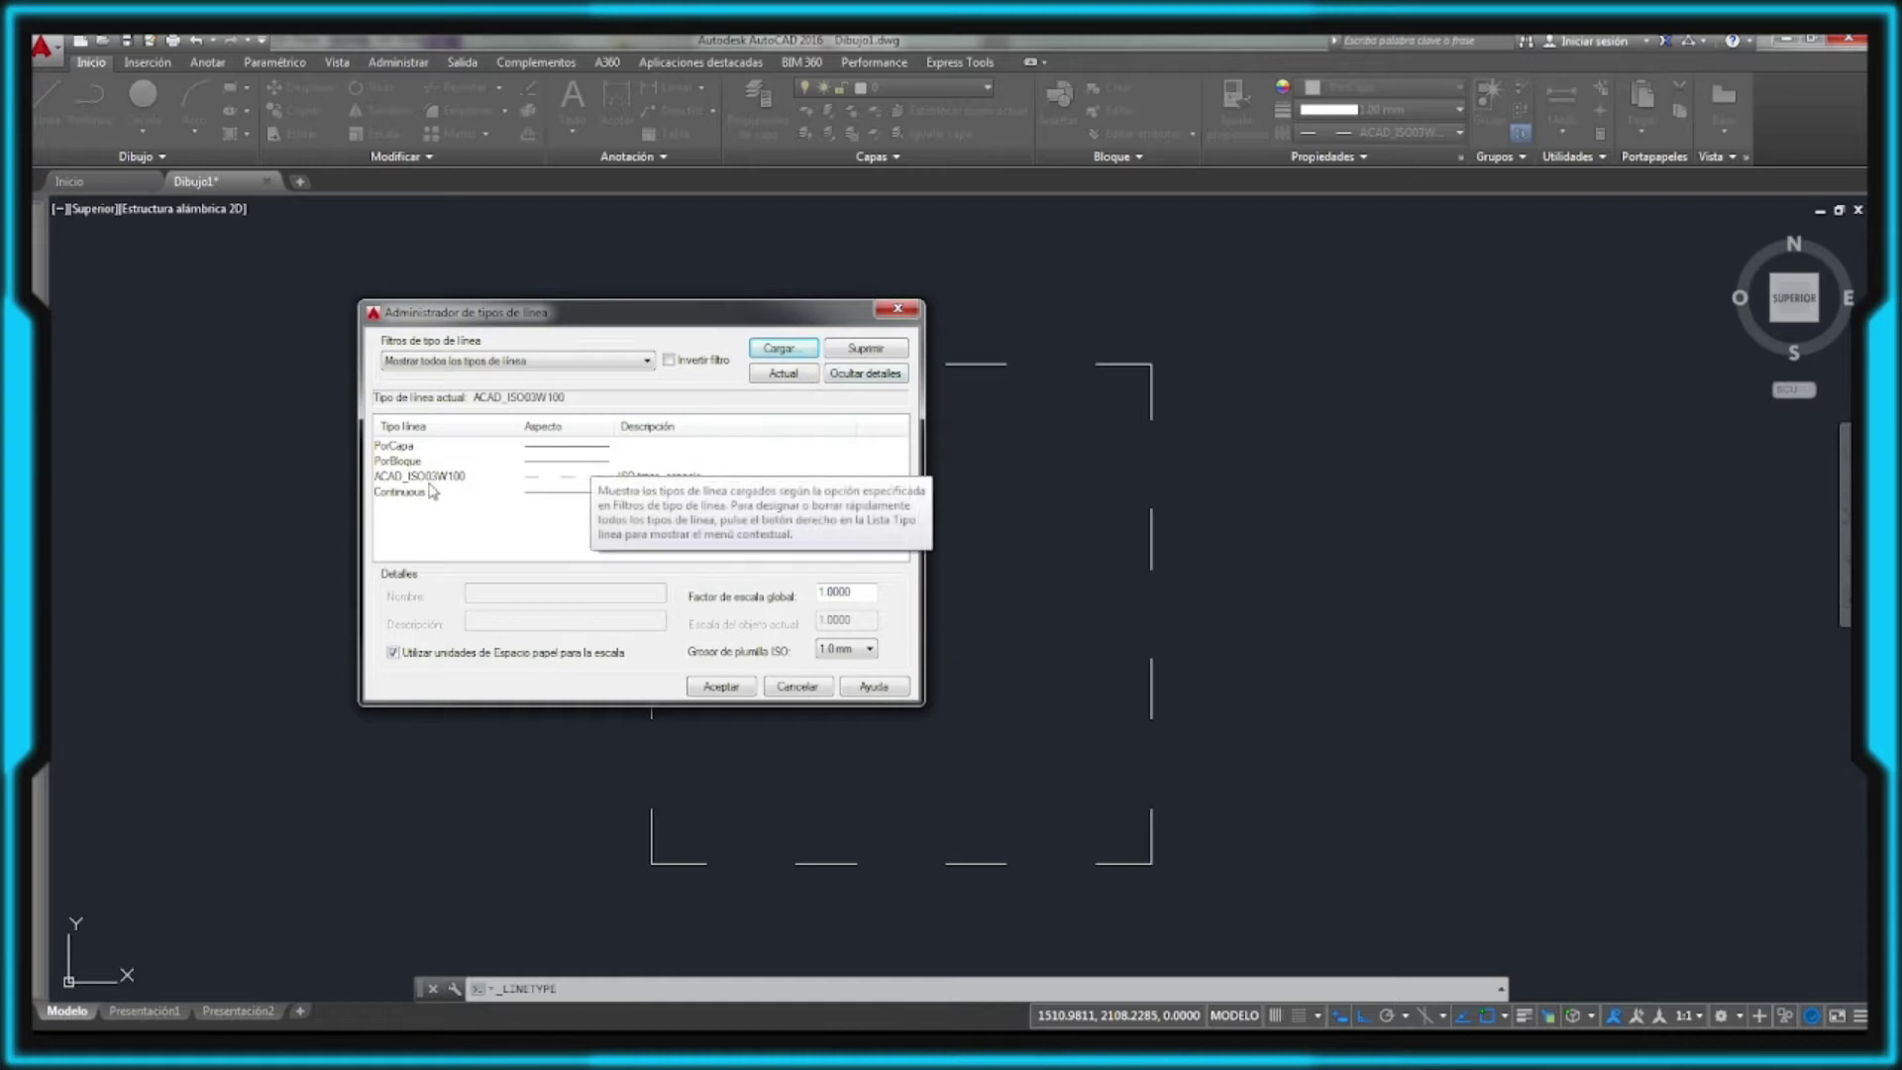
Step: Close the Linetype Manager and set the square's linetype scale to 0.5
{"action": "left_click", "coordinate": [798, 687]}
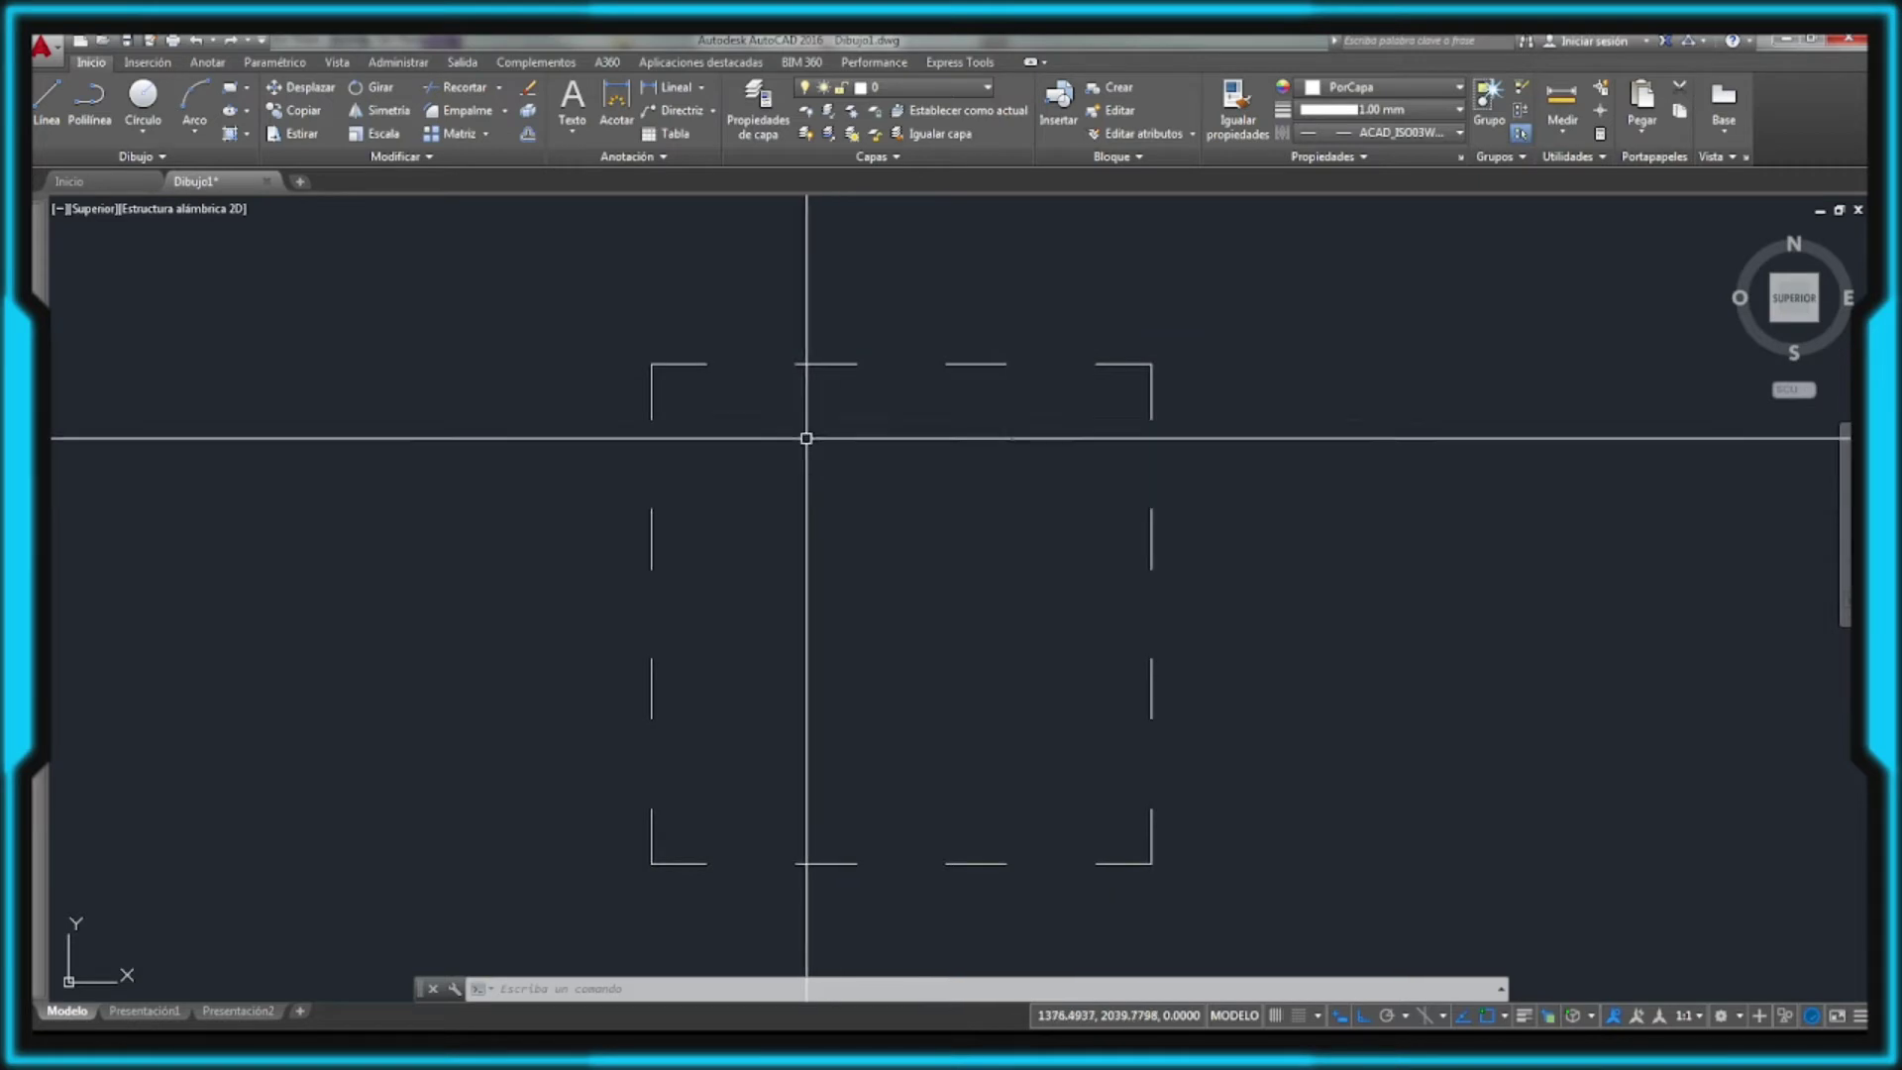
{"action": "left_click", "coordinate": [811, 366]}
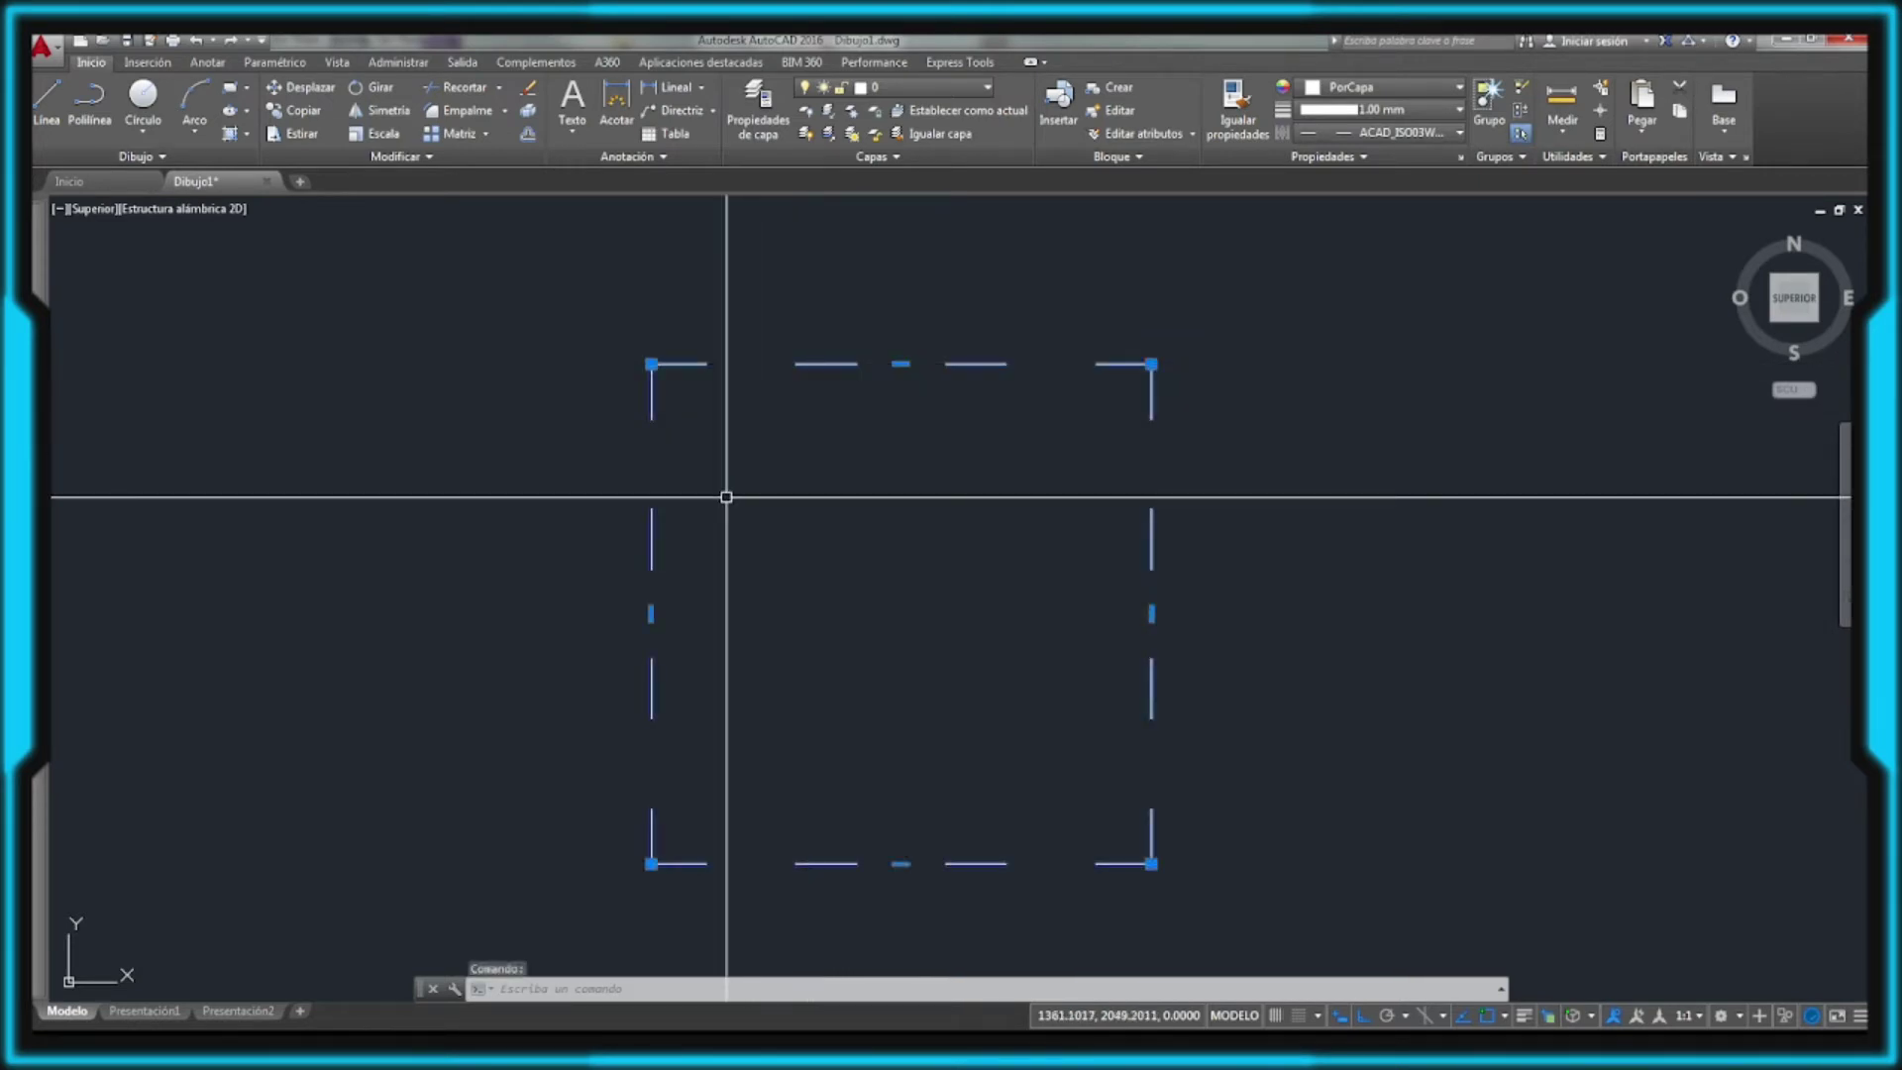
{"action": "key", "text": "ctrl+1"}
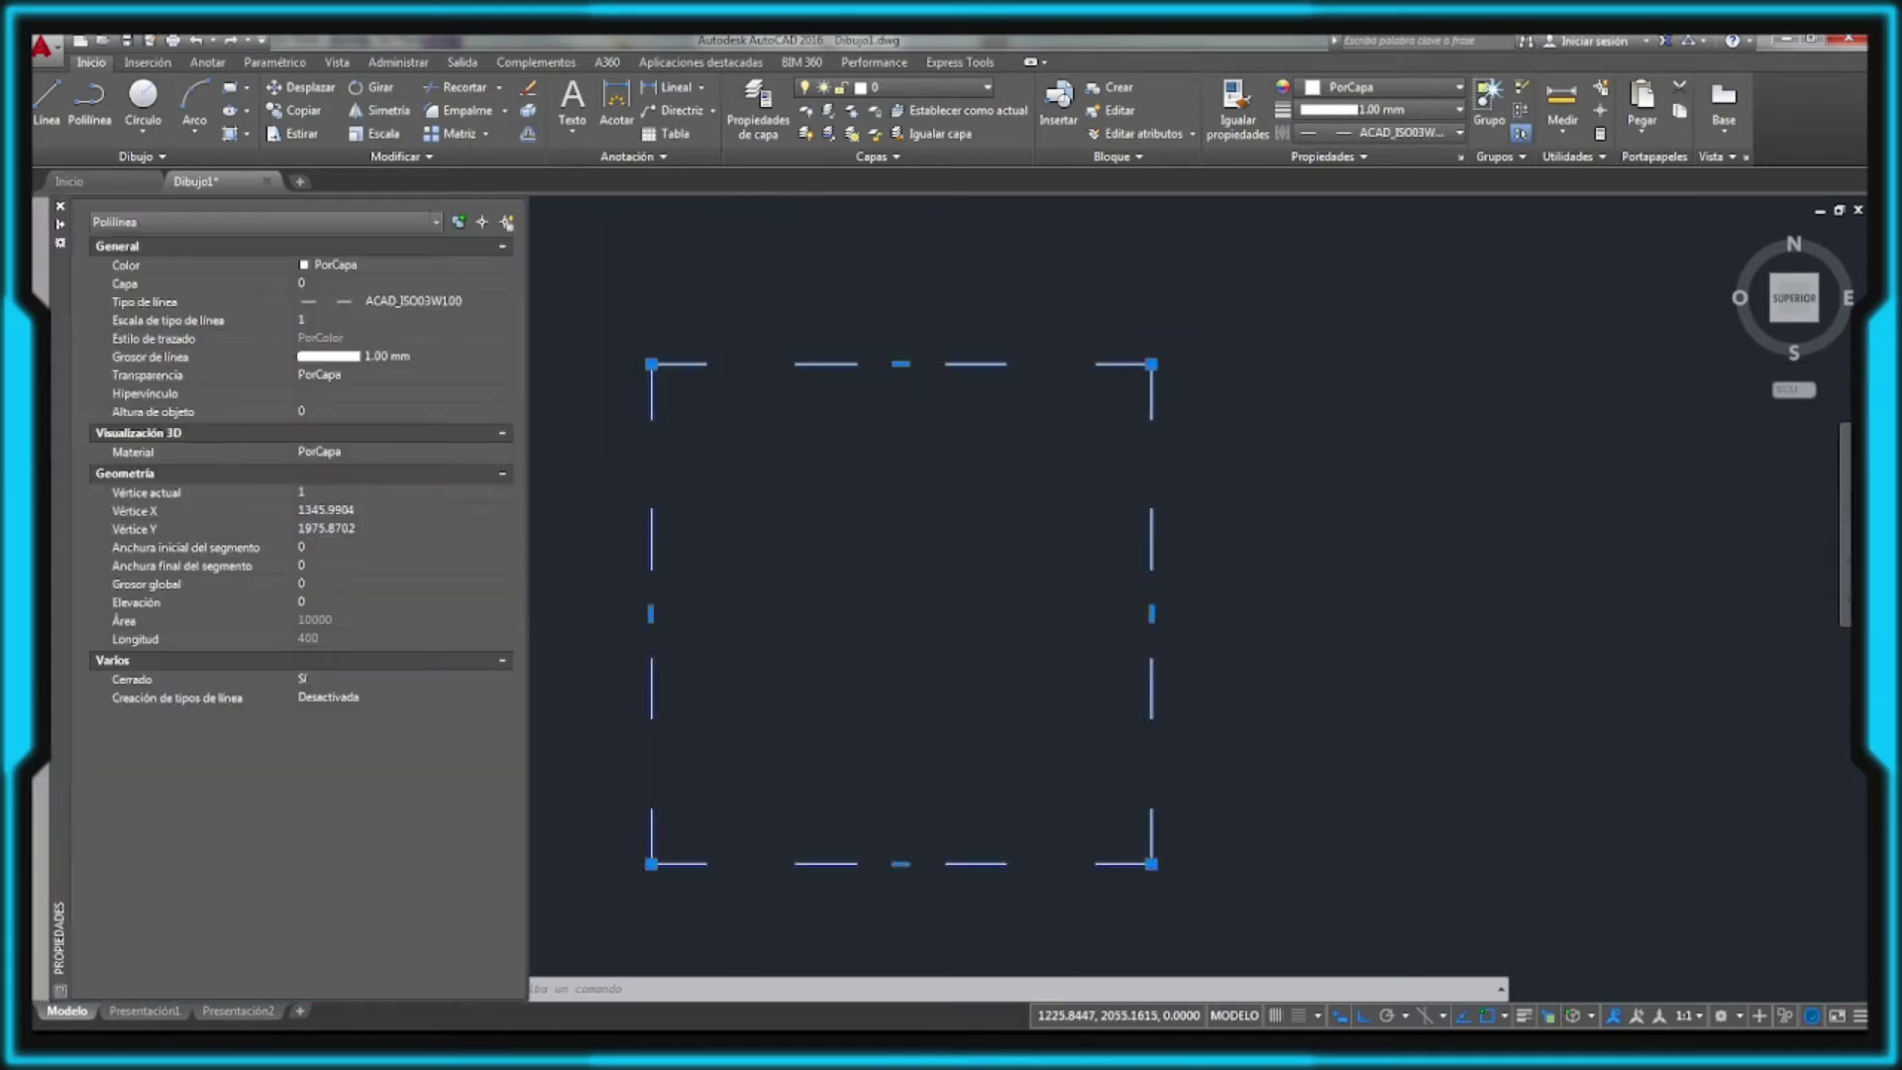
{"action": "left_click", "coordinate": [321, 319]}
{"action": "type", "text": ".5"}
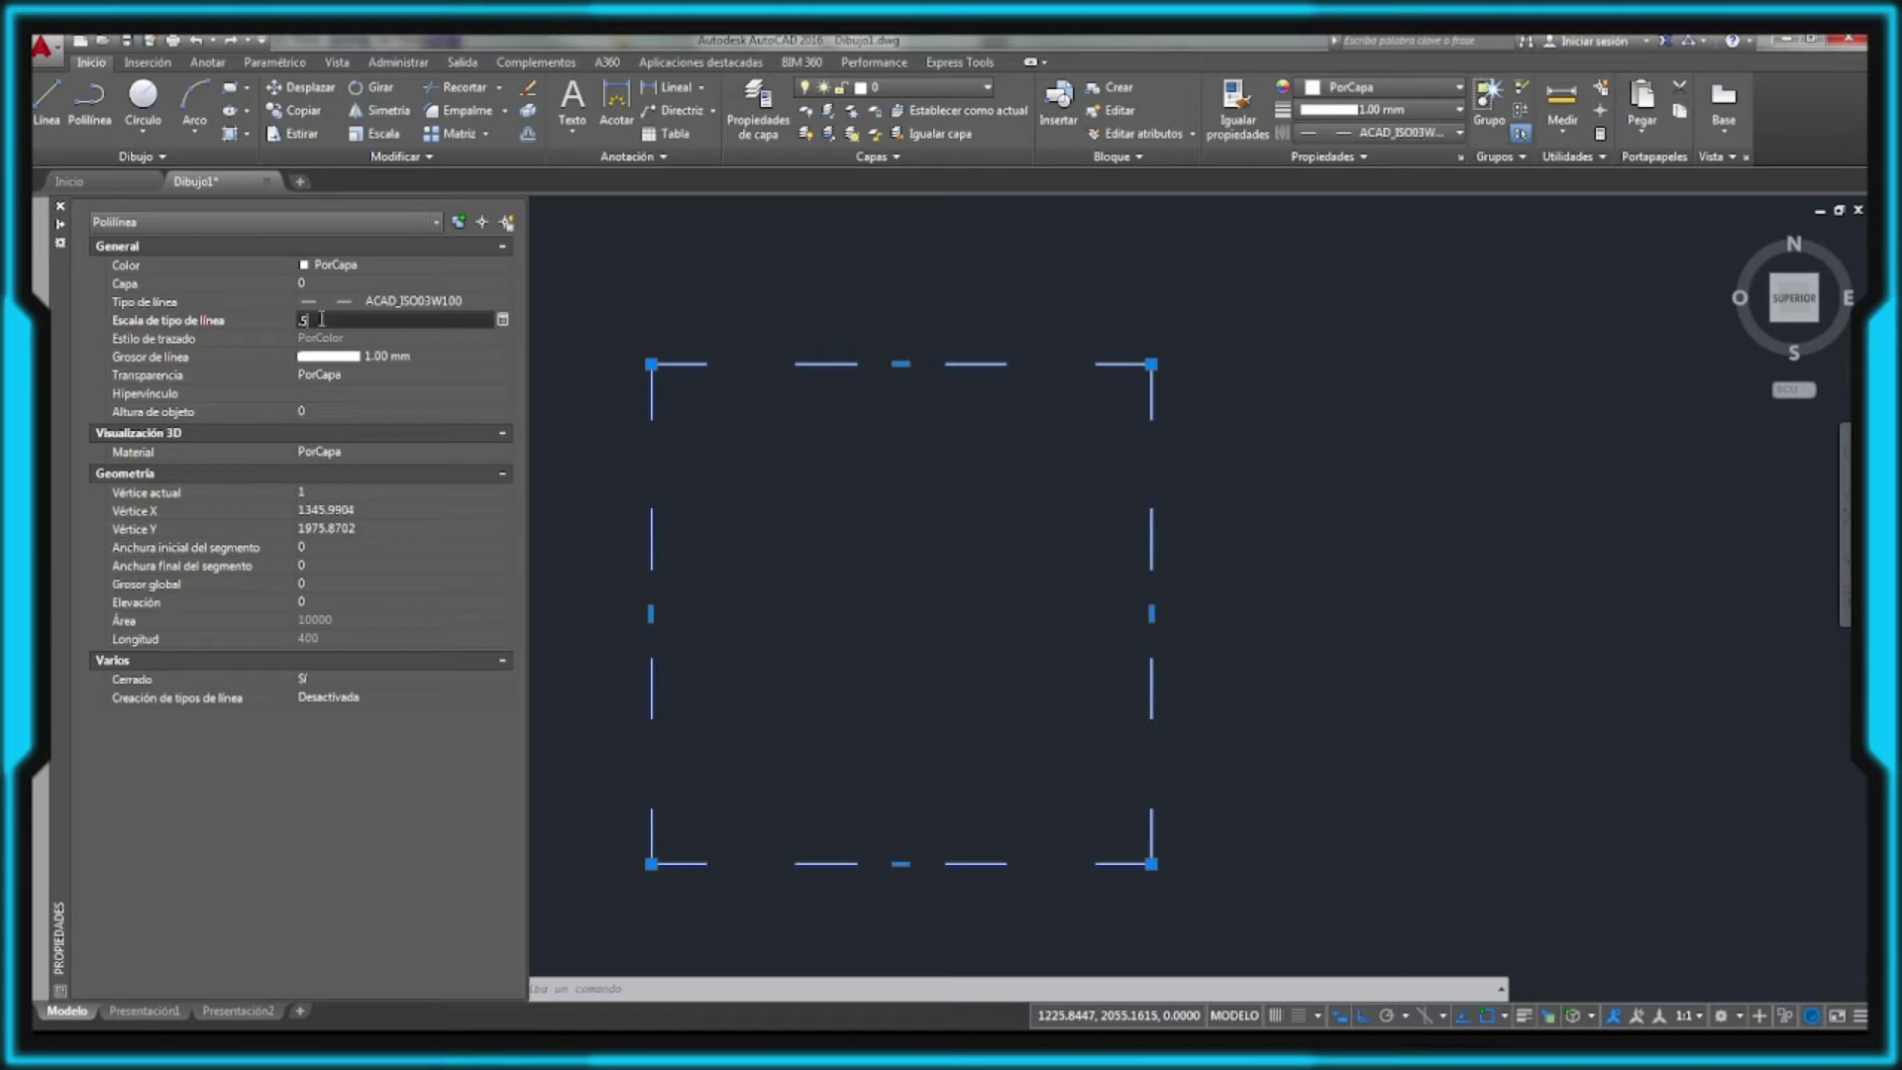
{"action": "key", "text": "Return"}
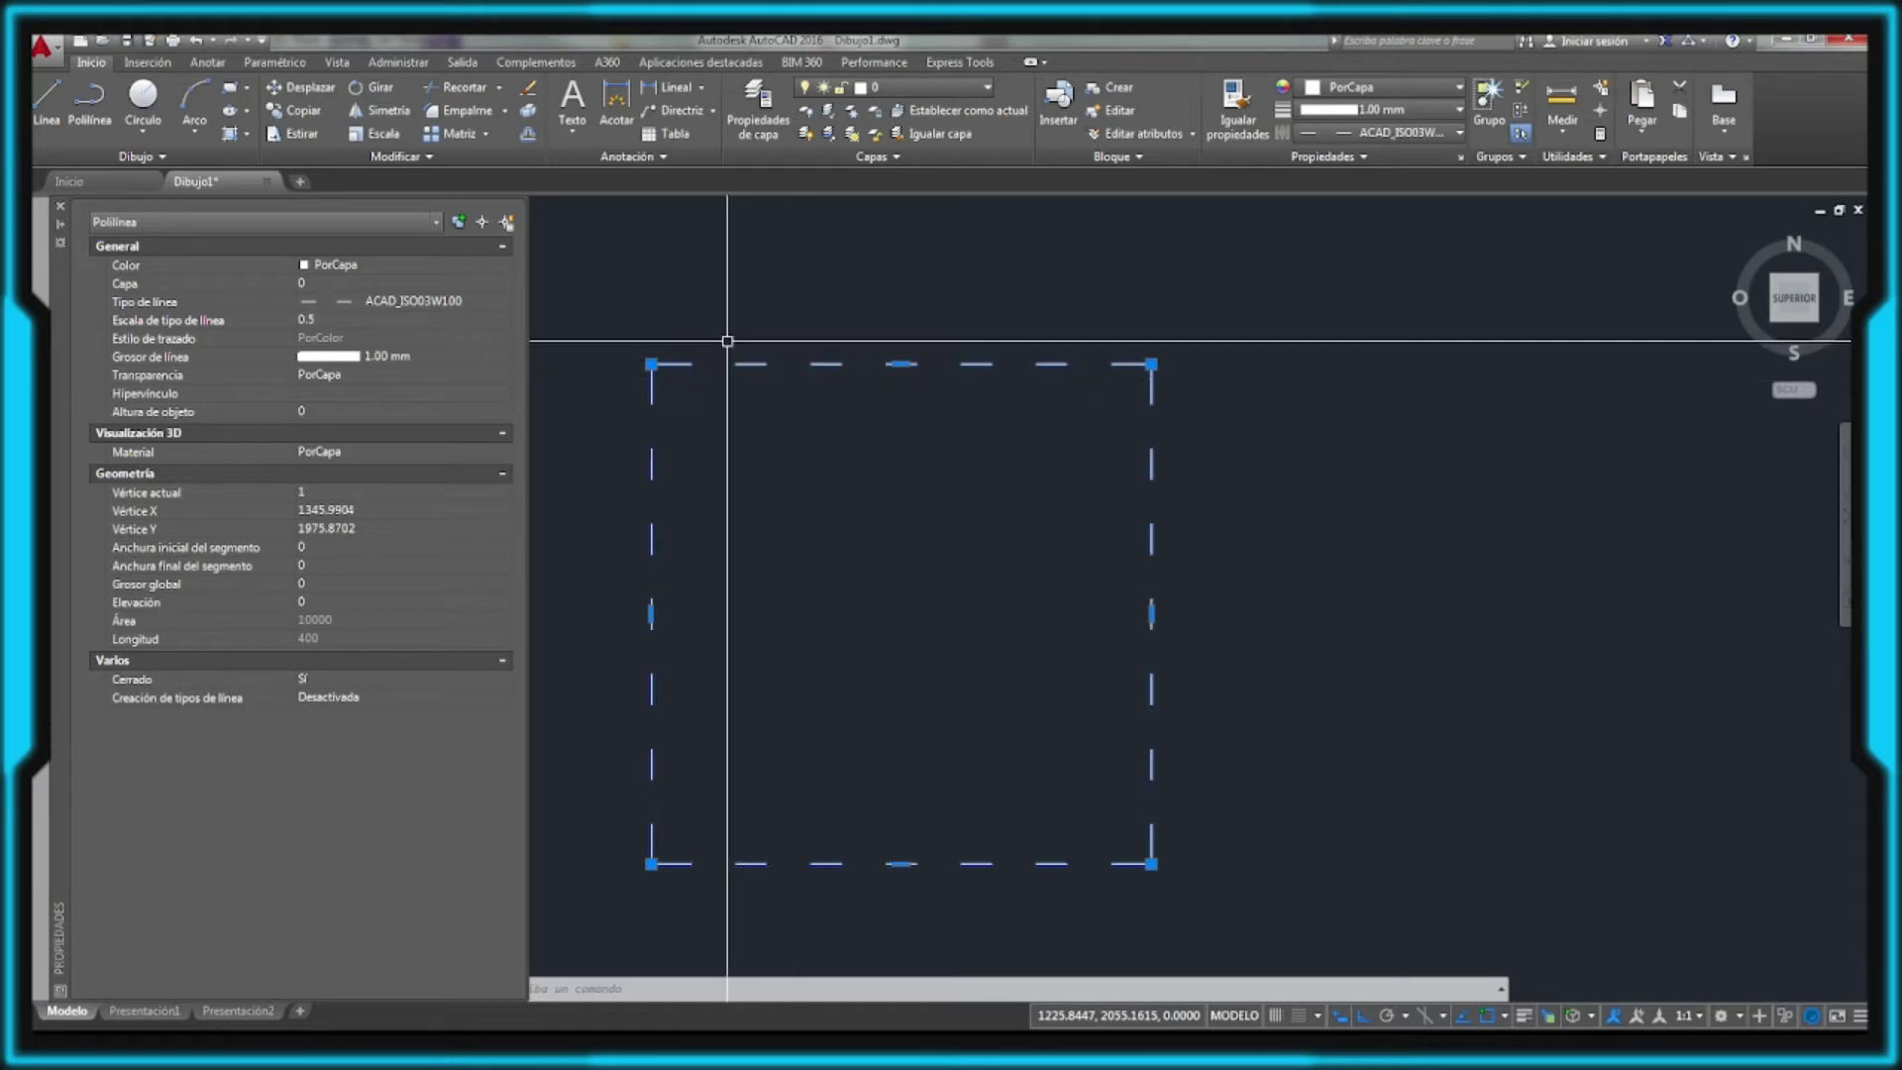
{"action": "key", "text": "ctrl+1"}
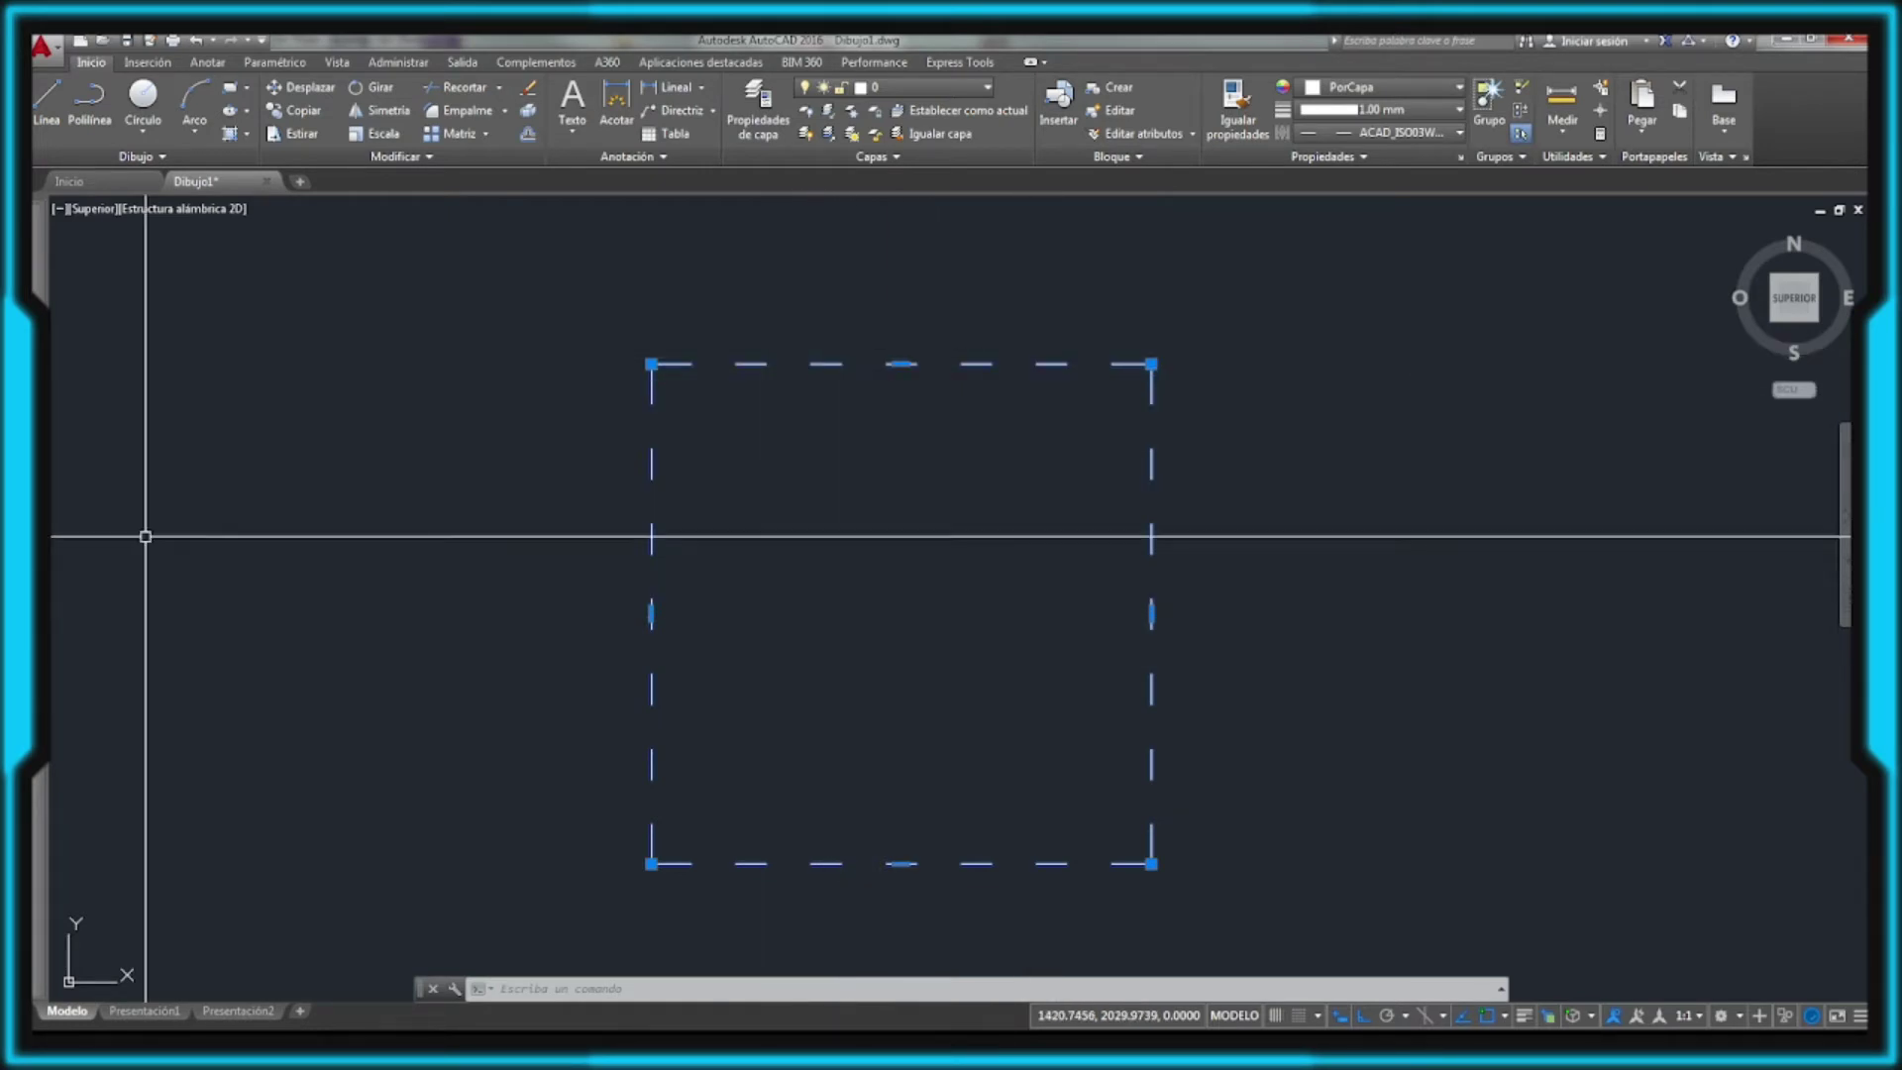
Step: Restore the square's linetype scale to 1 and close Properties
{"action": "key", "text": "ctrl+1"}
{"action": "left_click", "coordinate": [324, 321]}
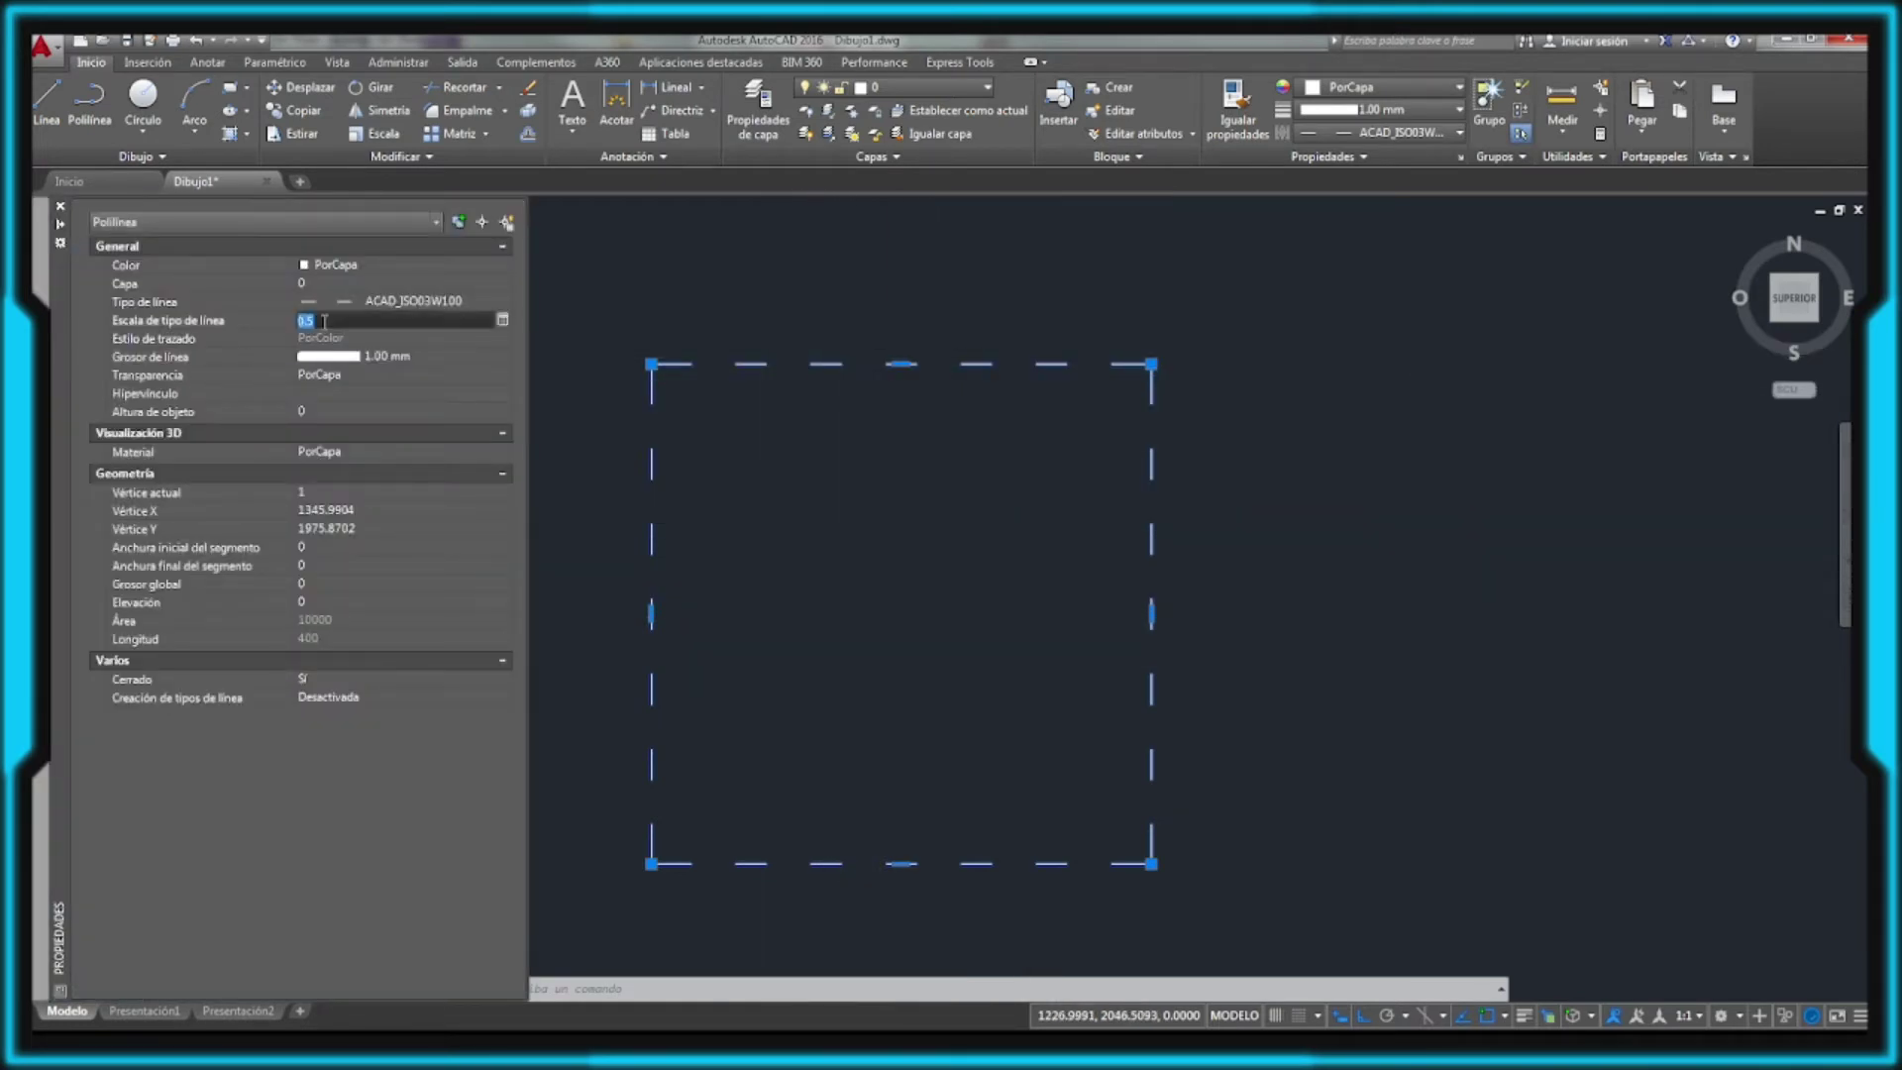
{"action": "type", "text": "1"}
{"action": "key", "text": "Return"}
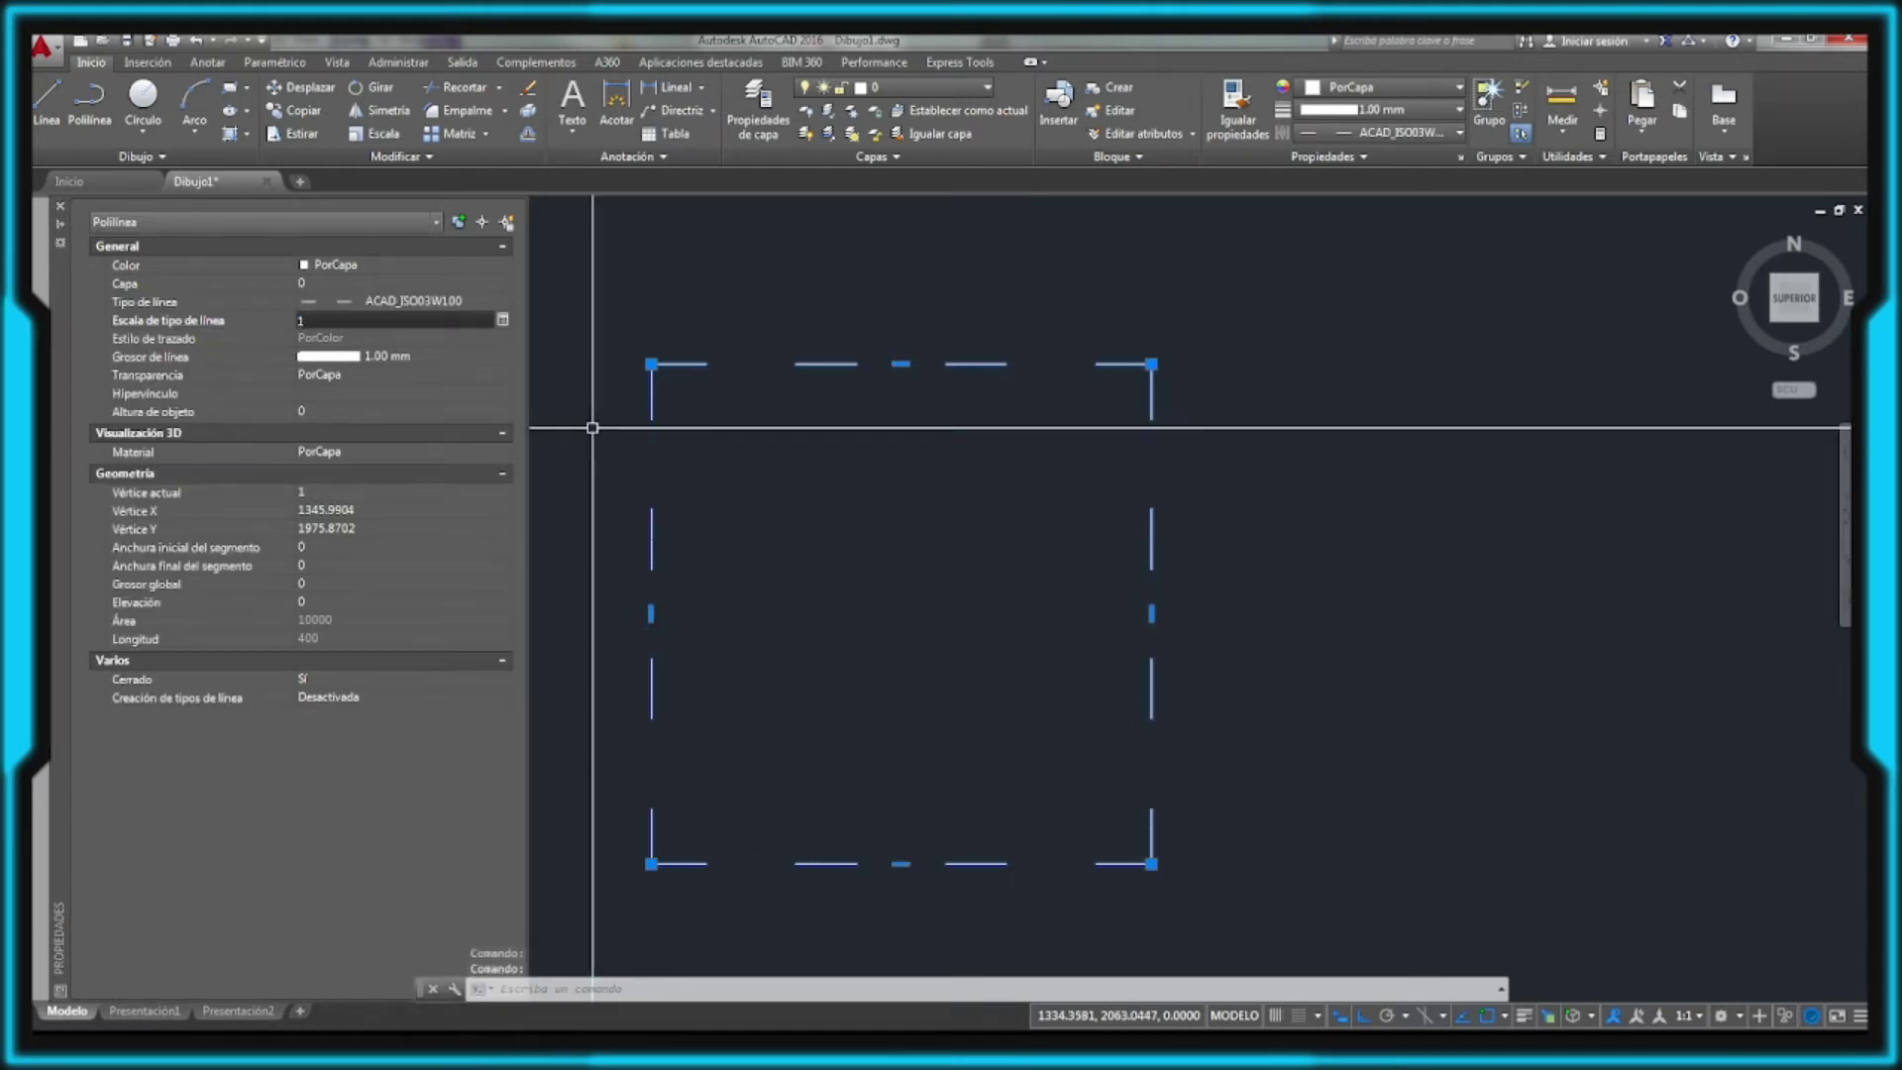
{"action": "key", "text": "ctrl+1"}
{"action": "key", "text": "Escape"}
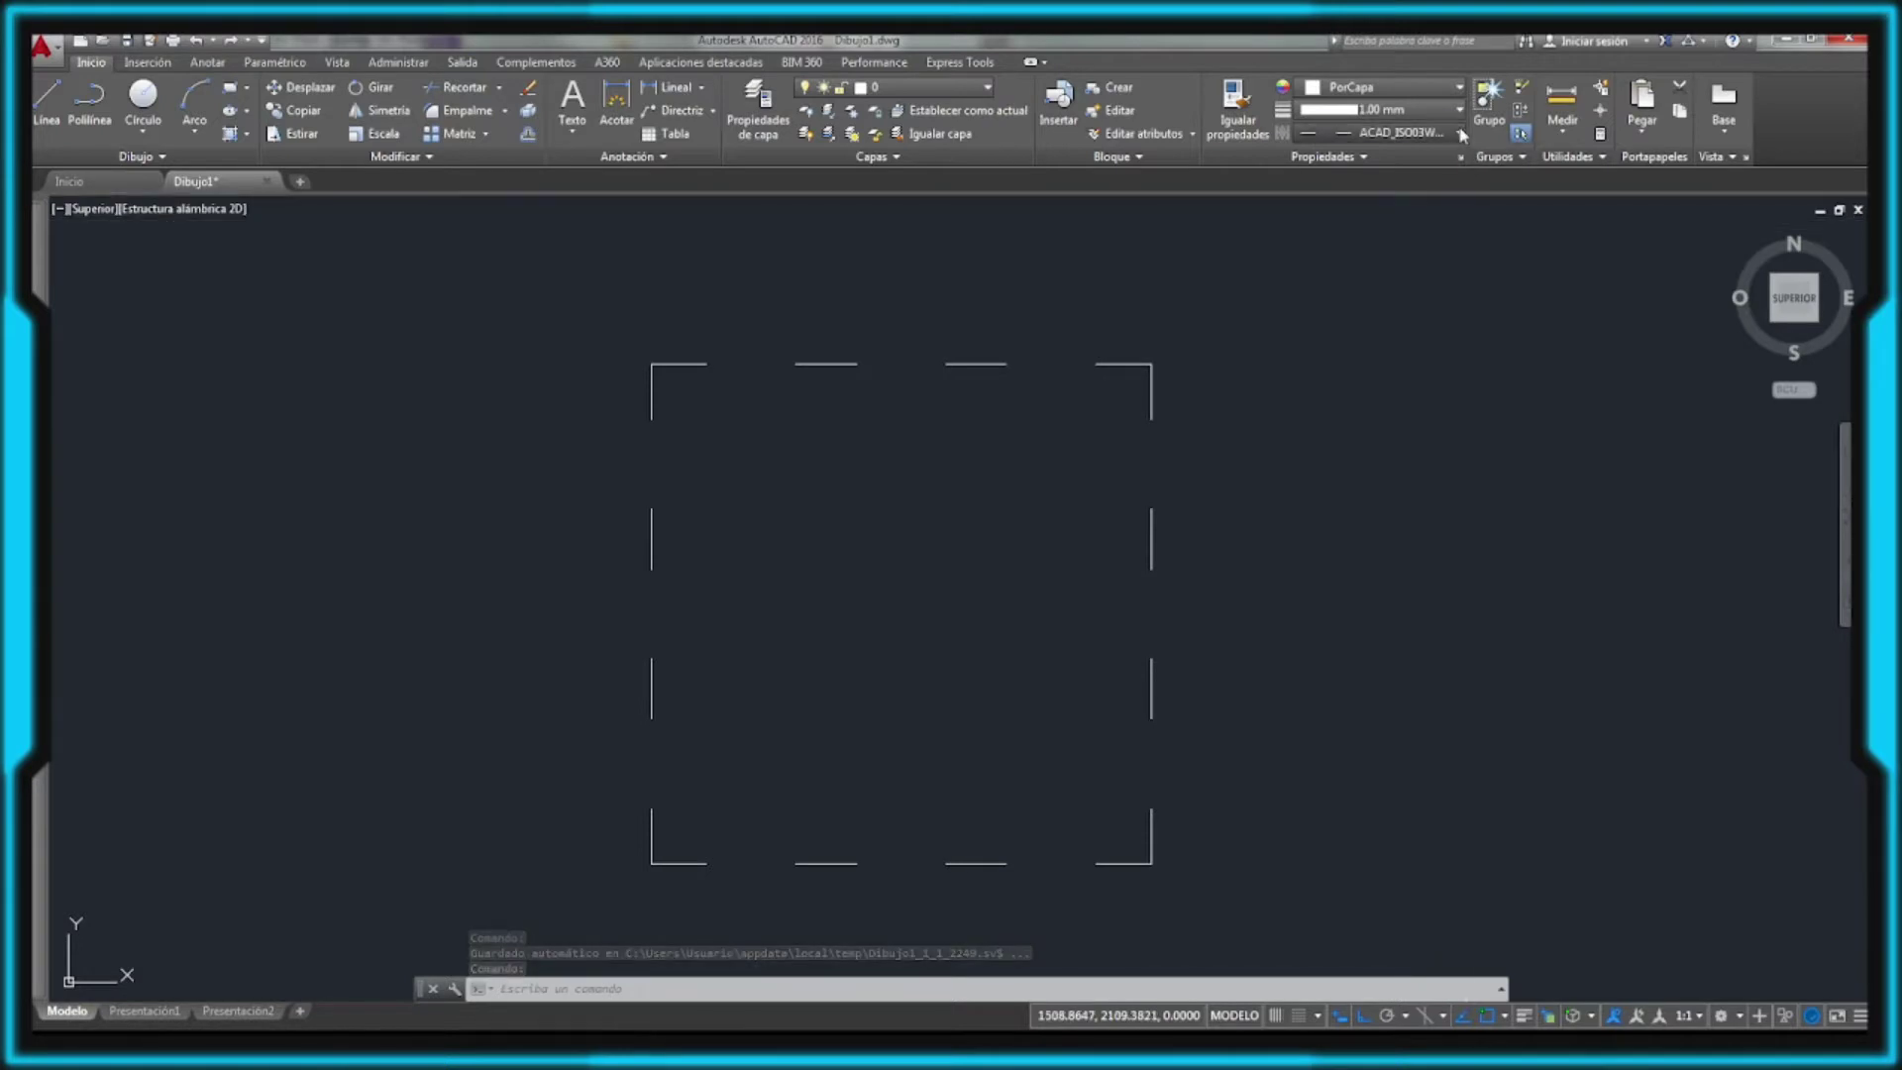
{"action": "left_click", "coordinate": [1397, 131]}
{"action": "left_click", "coordinate": [1345, 260]}
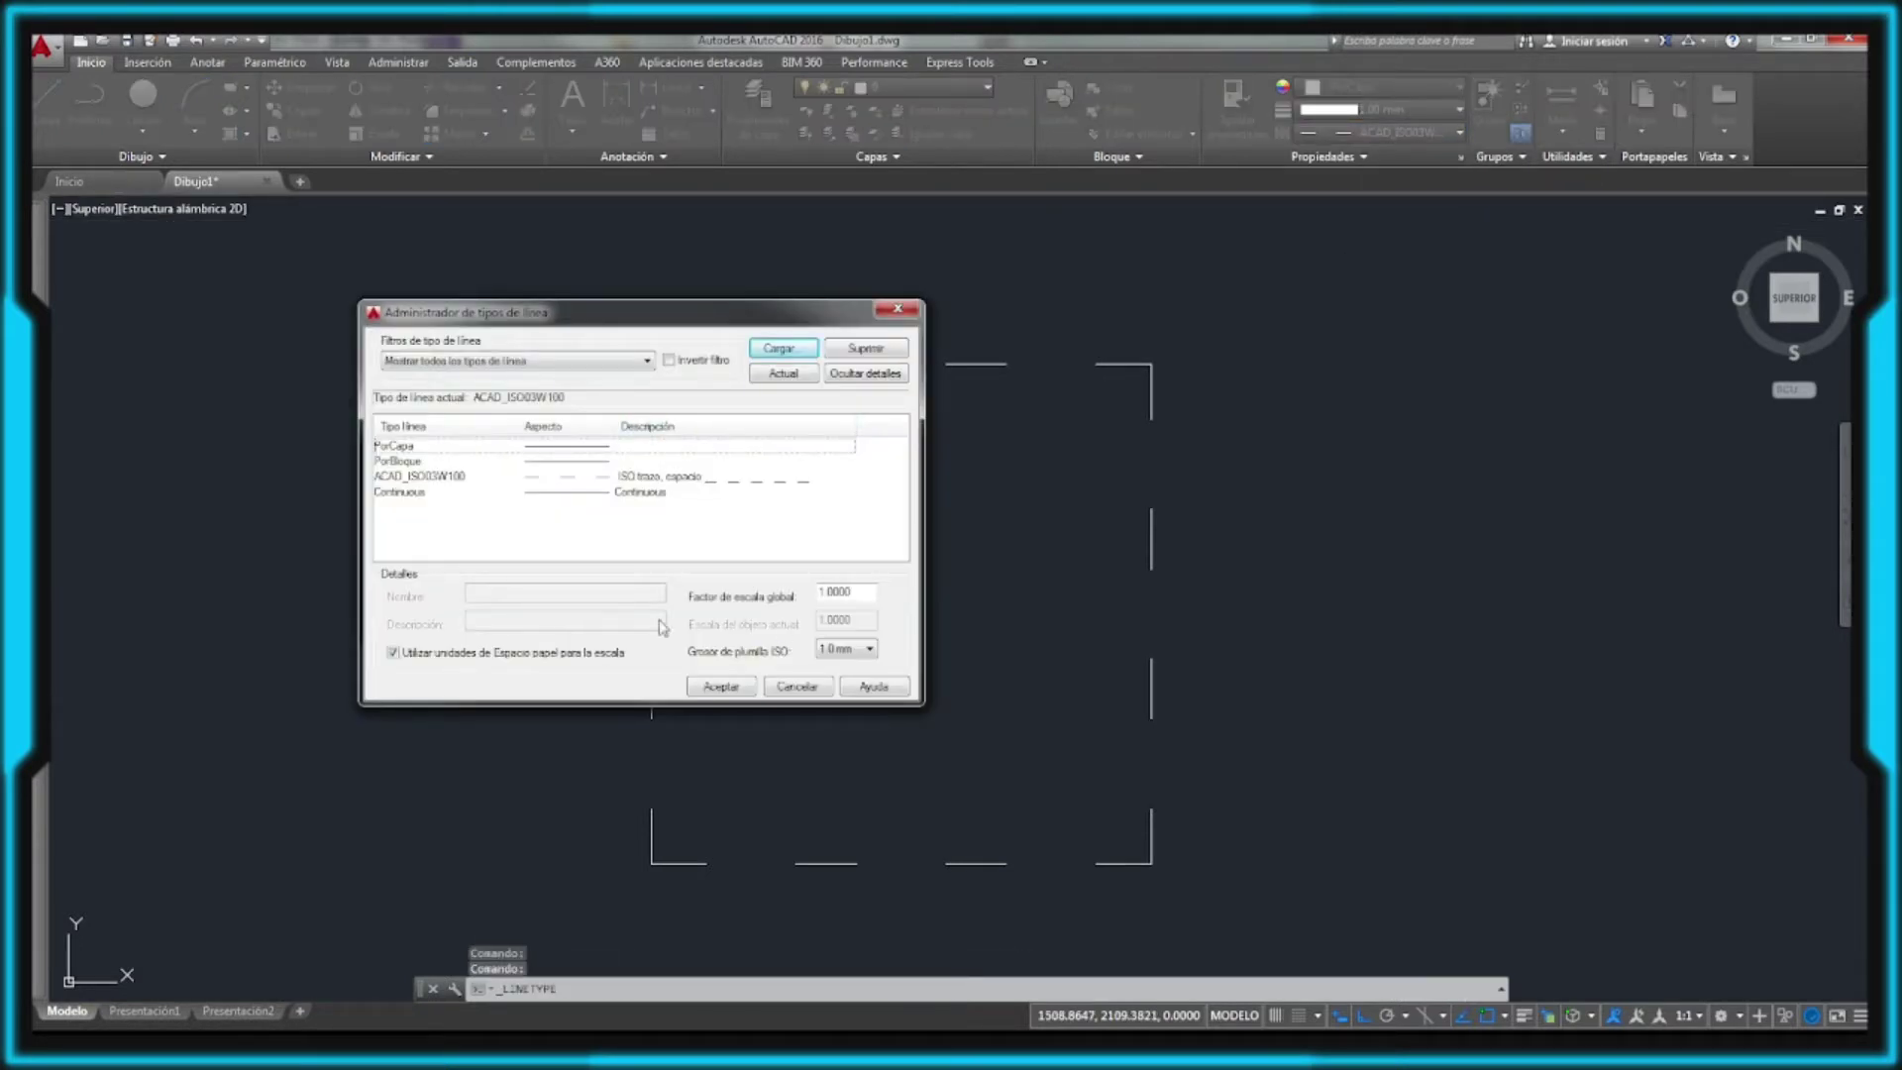
{"action": "double_click", "coordinate": [835, 592]}
{"action": "type", "text": "0.5"}
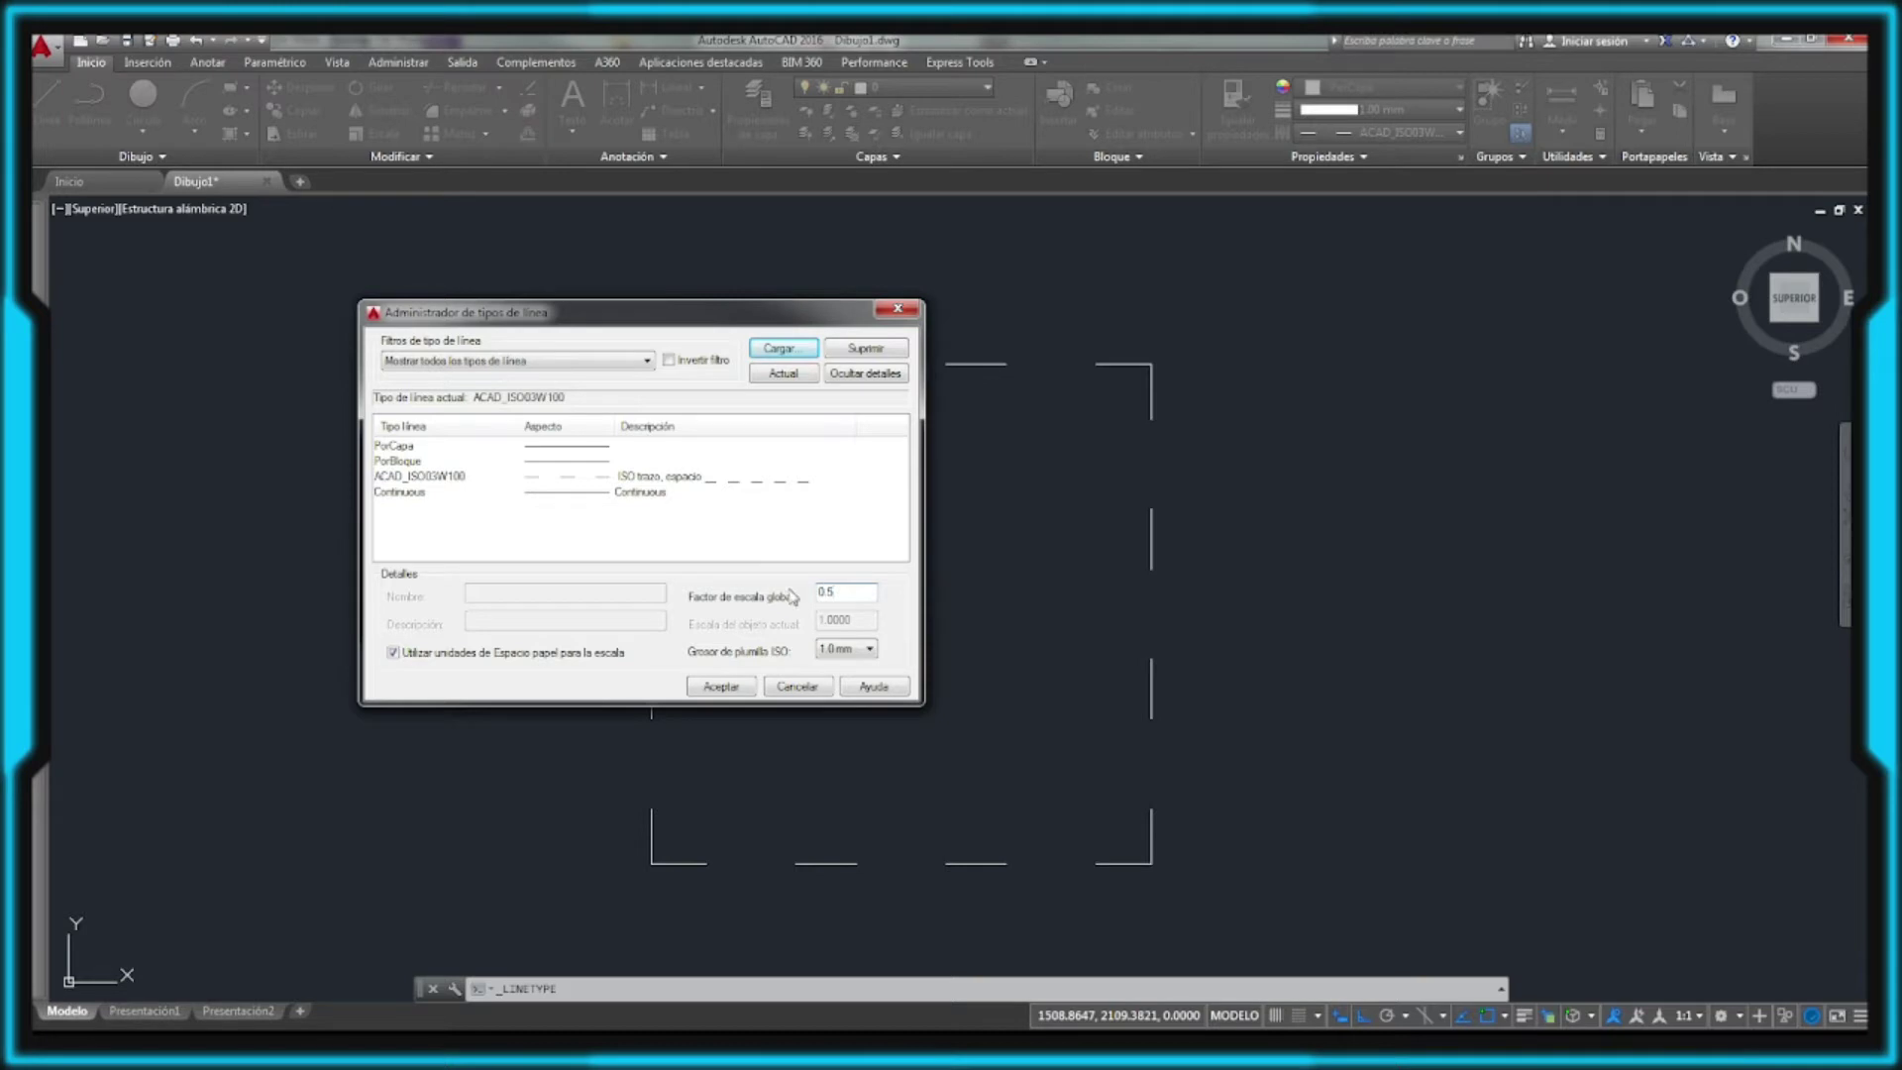
{"action": "left_click", "coordinate": [719, 689]}
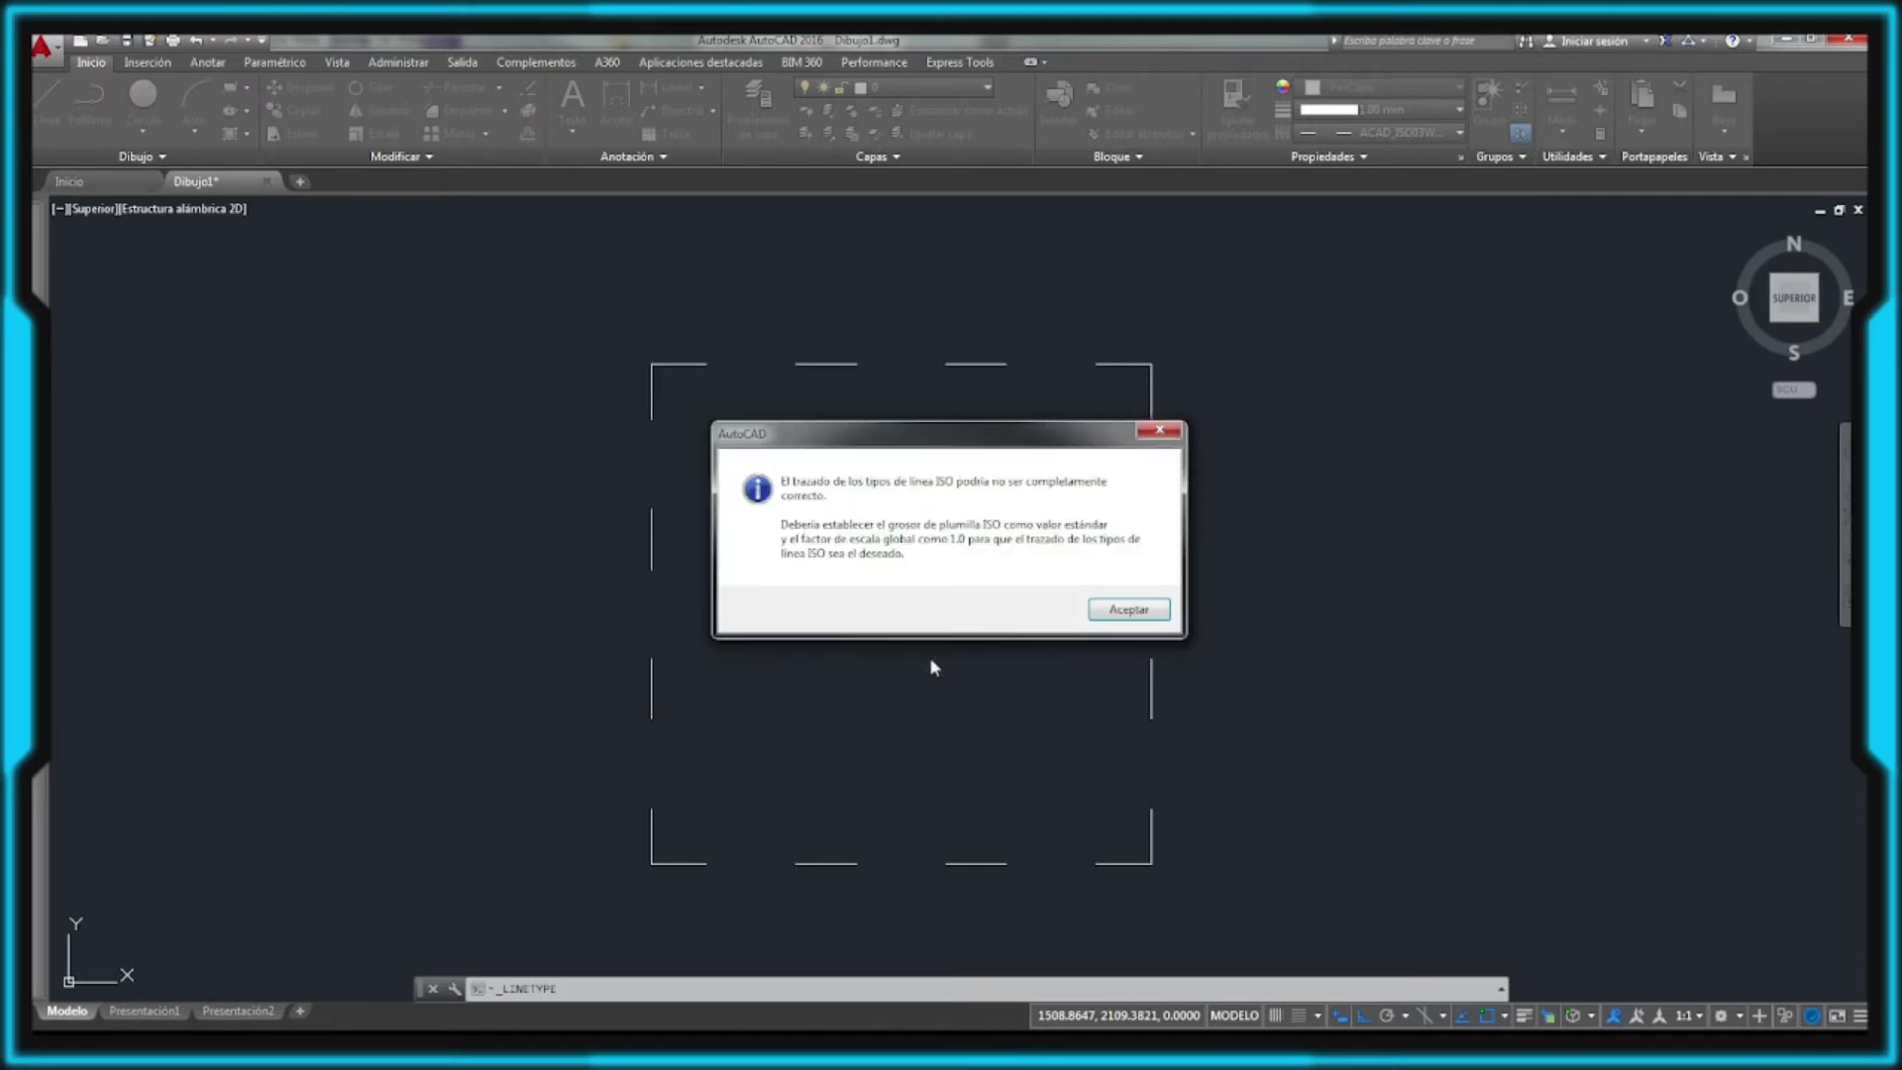
{"action": "left_click", "coordinate": [1102, 612]}
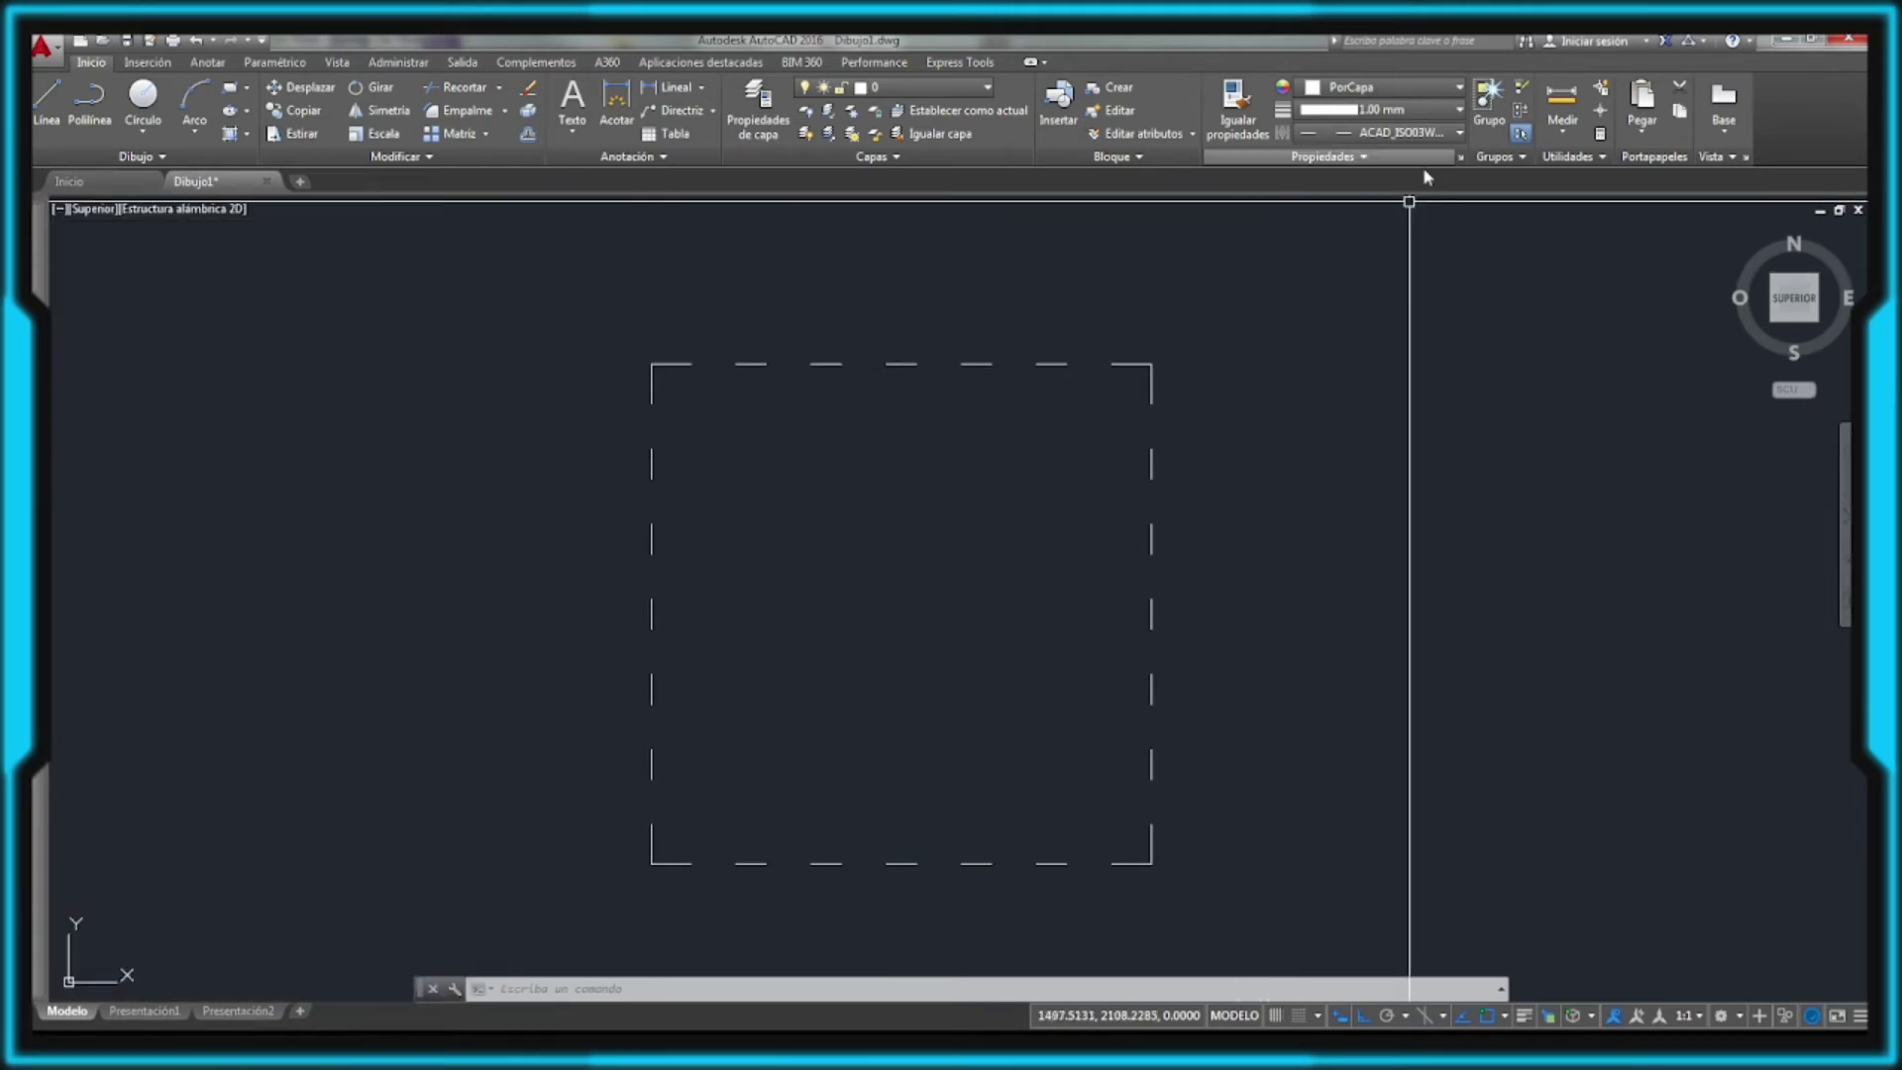
{"action": "left_click", "coordinate": [1458, 133]}
{"action": "left_click", "coordinate": [1327, 254]}
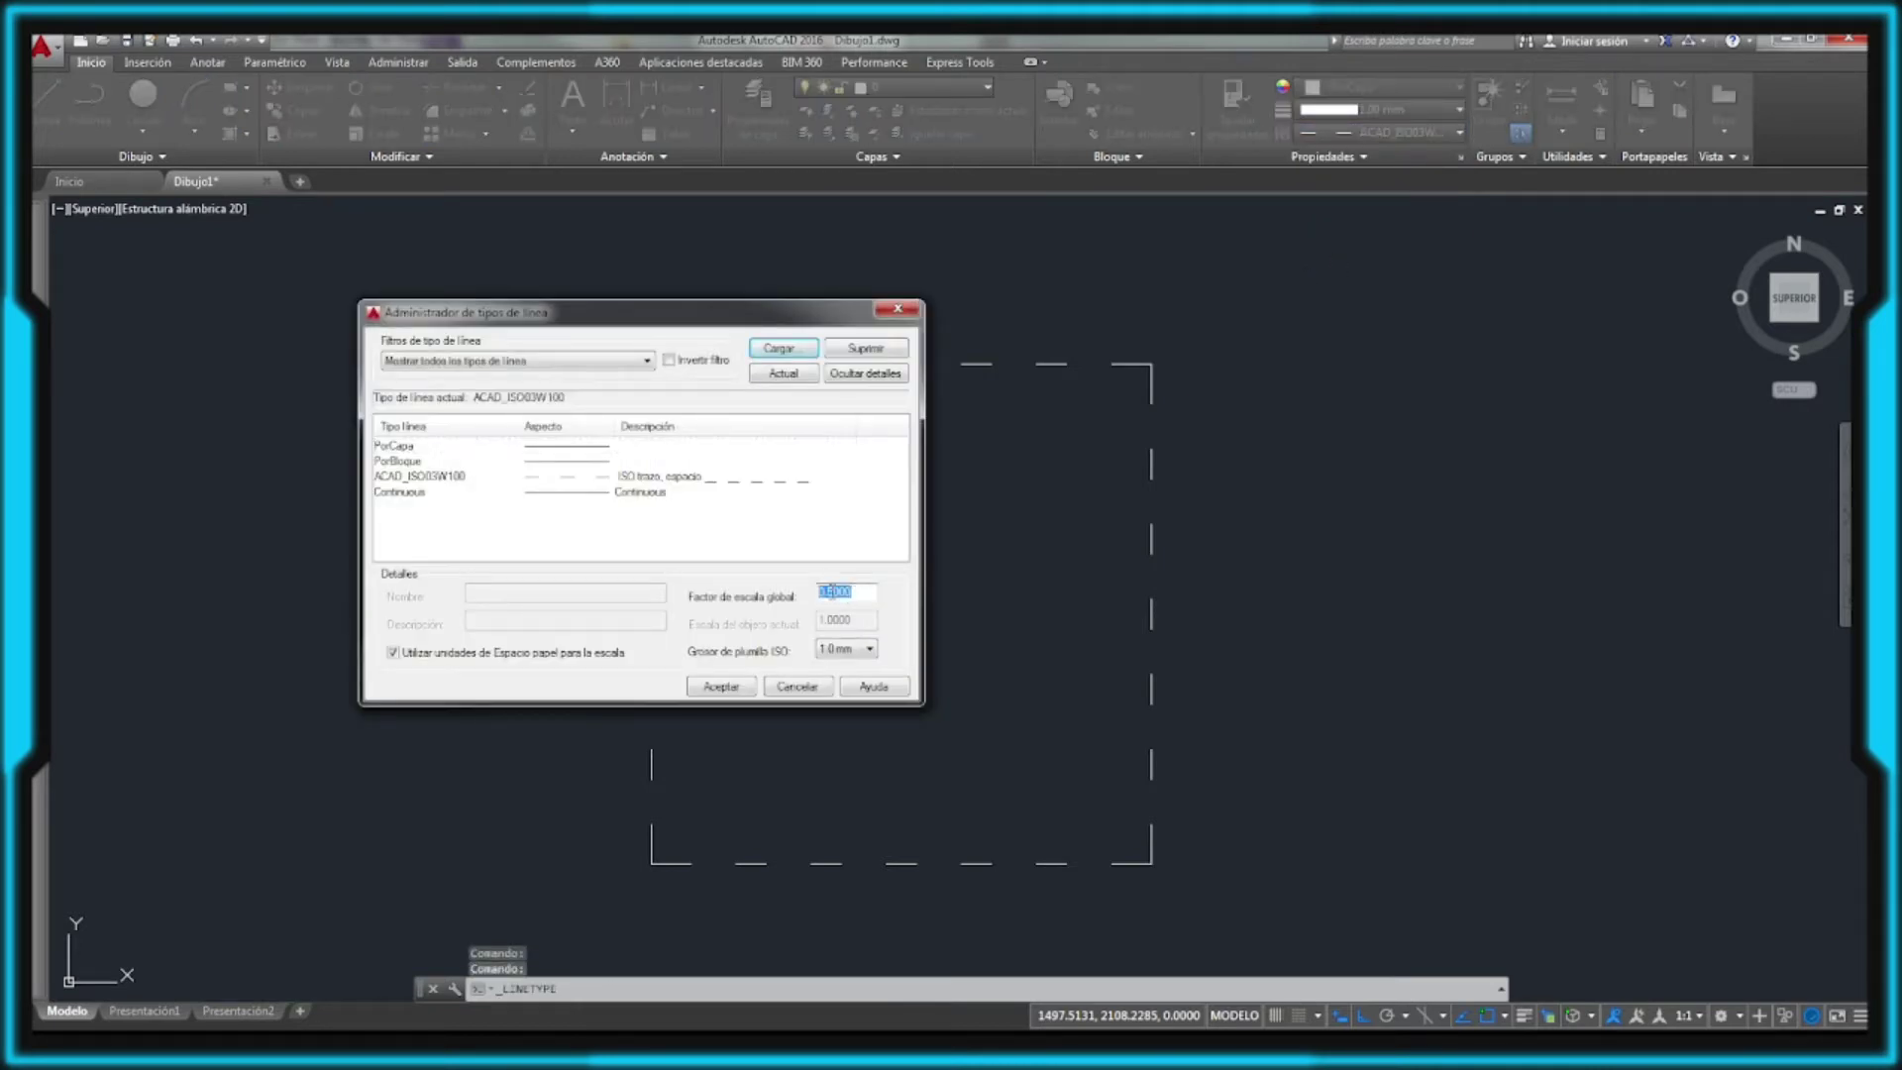
{"action": "left_click", "coordinate": [720, 686]}
{"action": "type", "text": "LTS"}
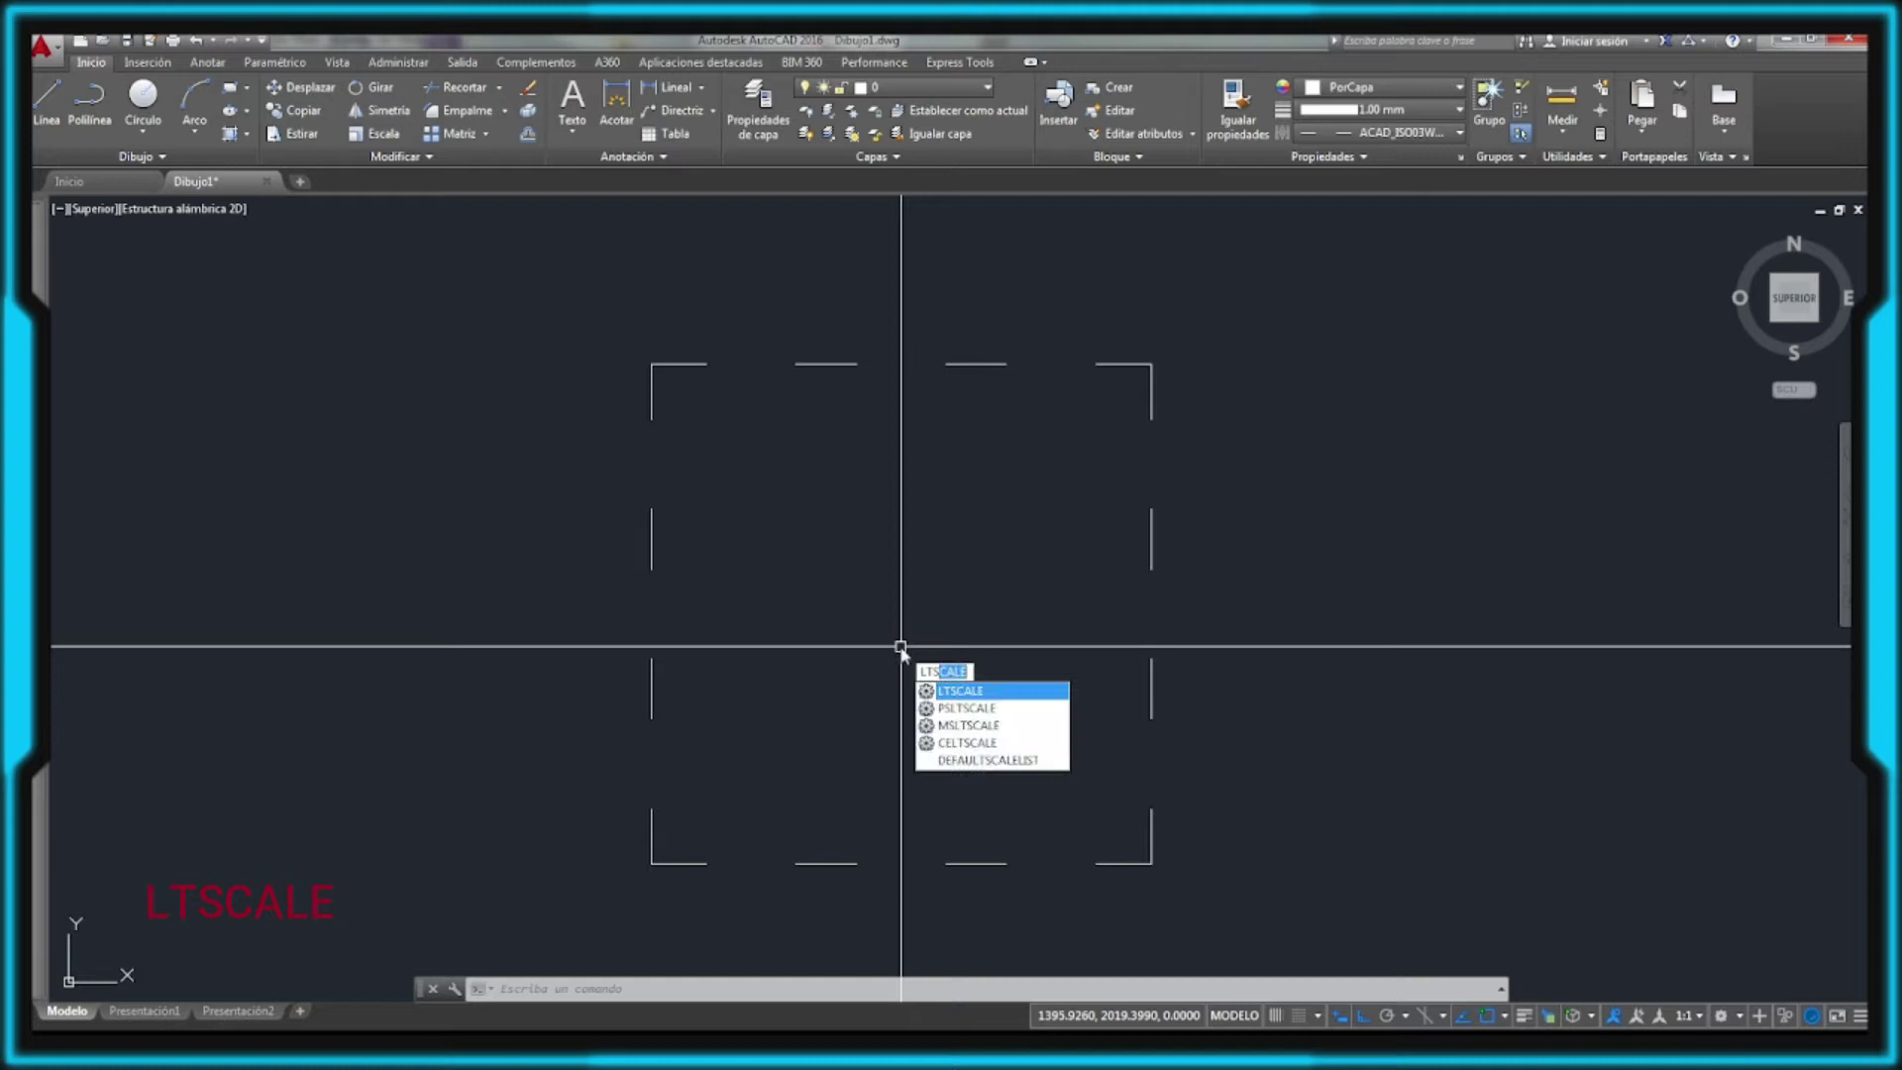
{"action": "key", "text": "Return"}
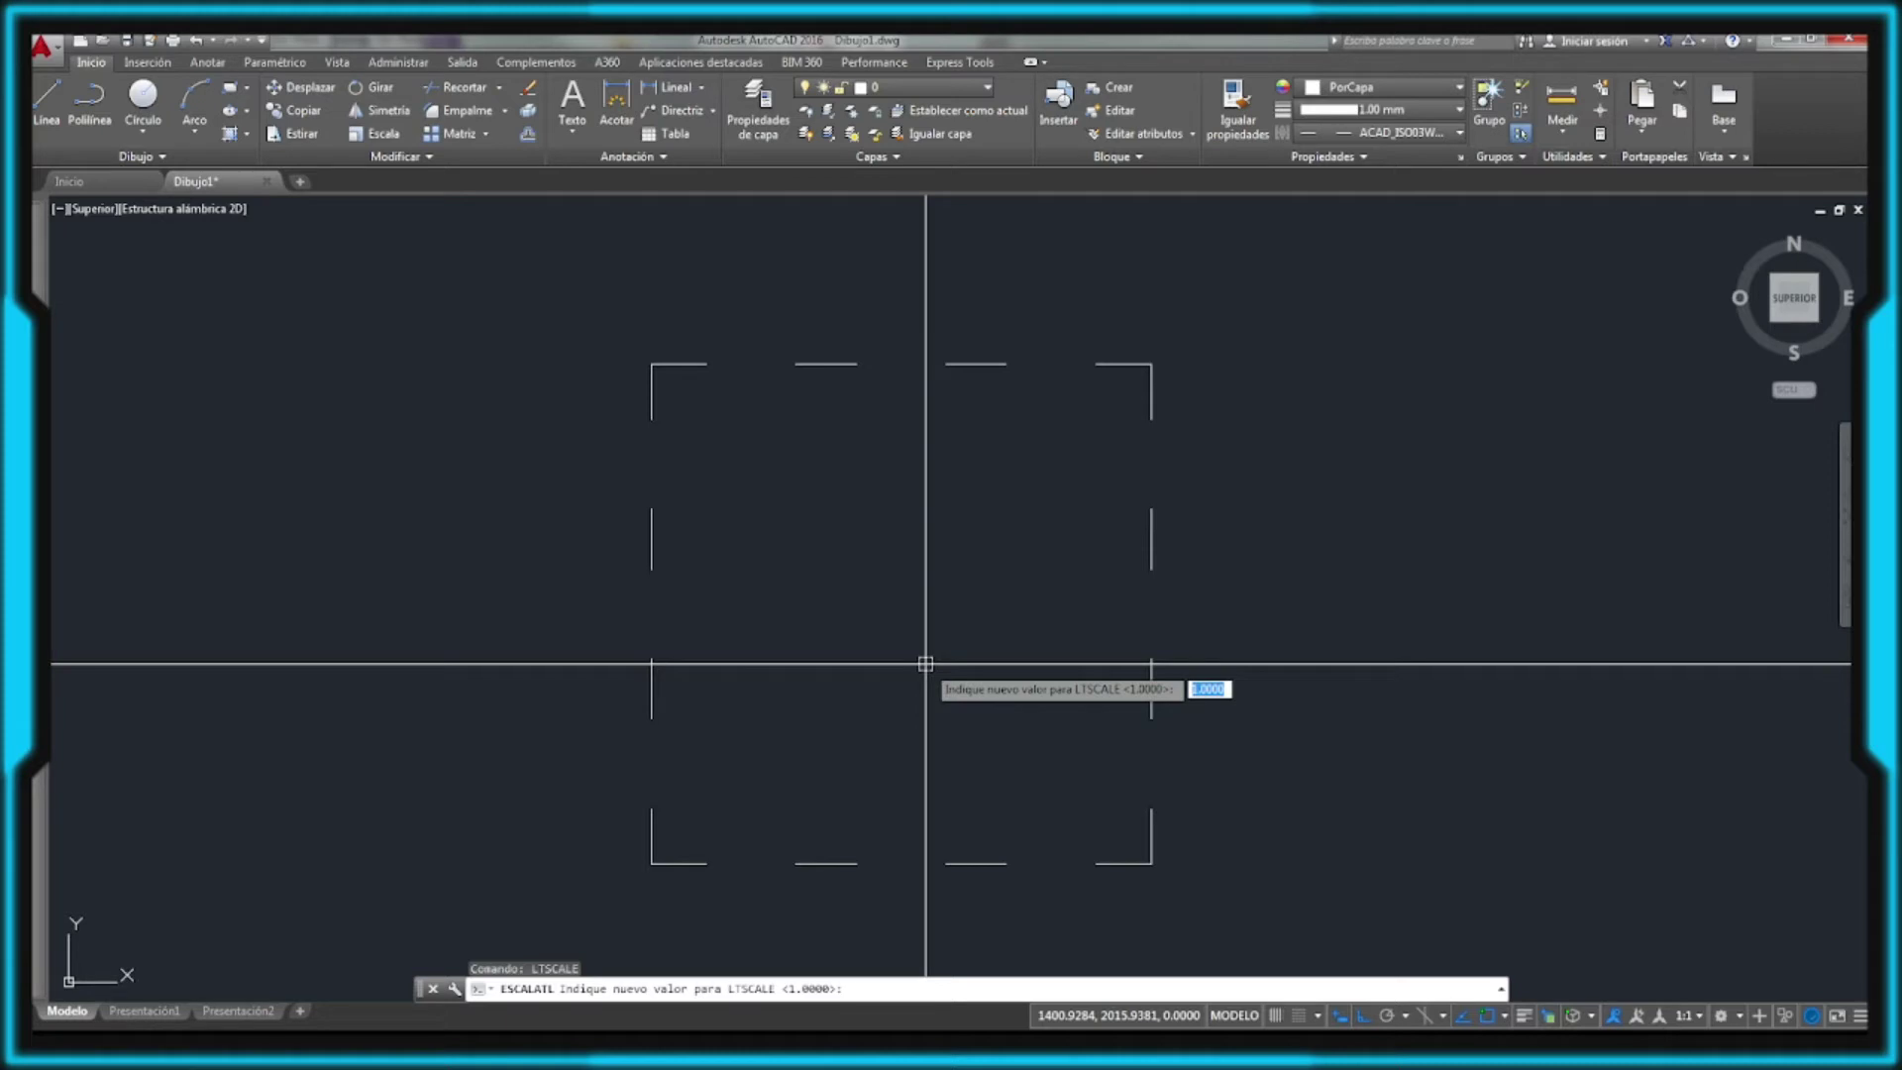
{"action": "key", "text": "Return"}
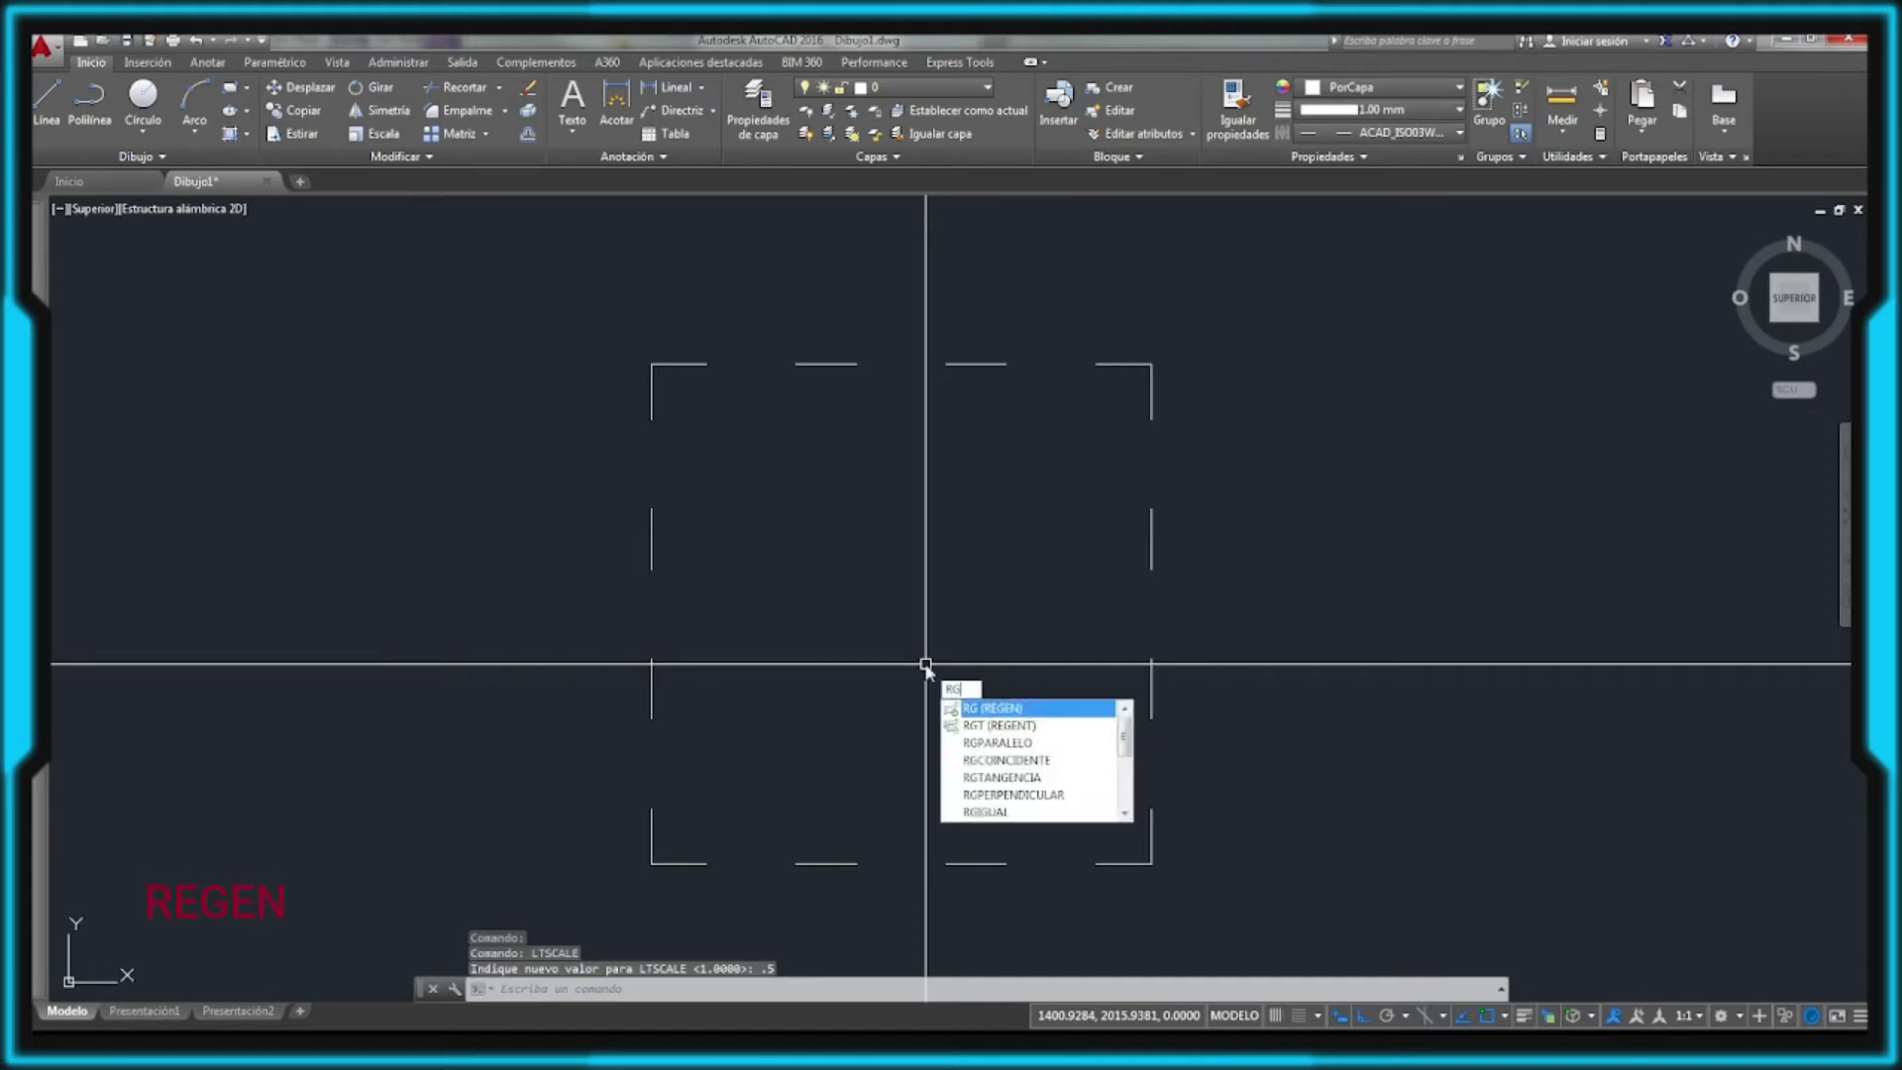
{"action": "key", "text": "Return"}
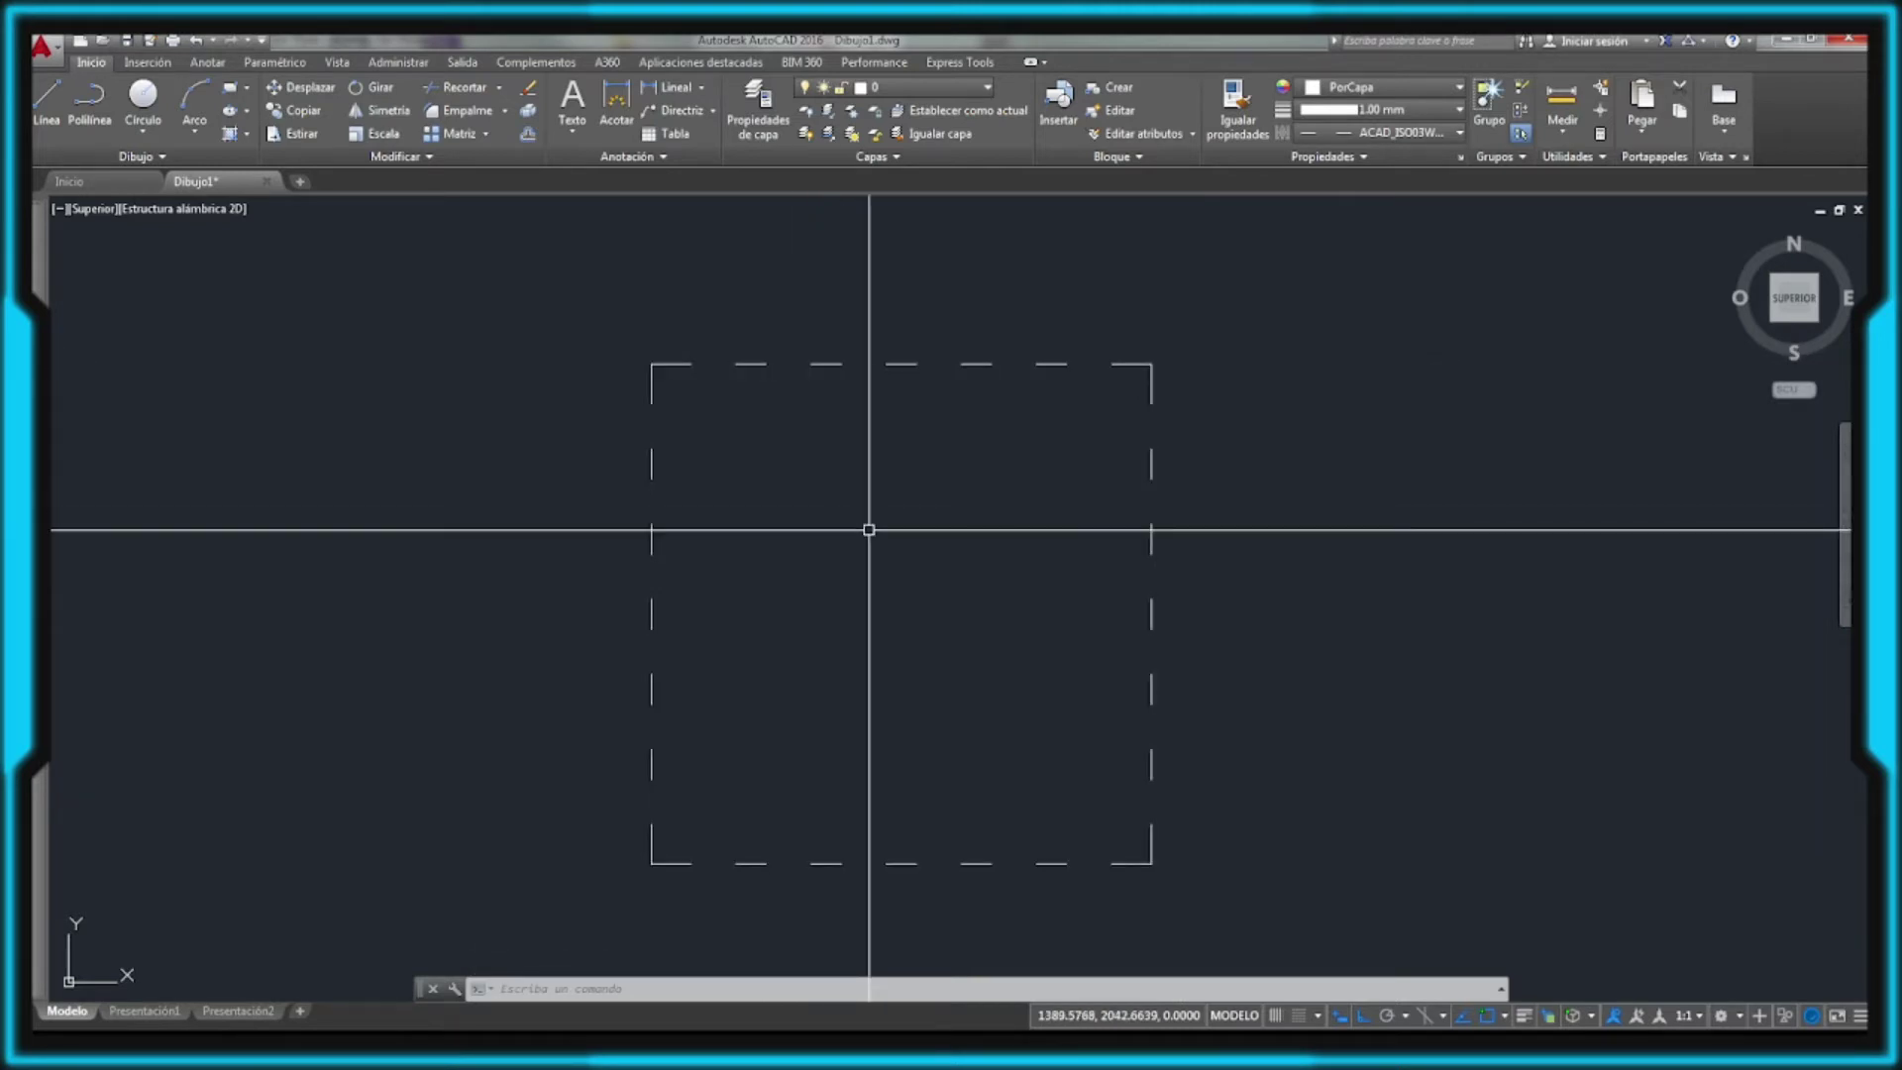
{"action": "type", "text": "LT"}
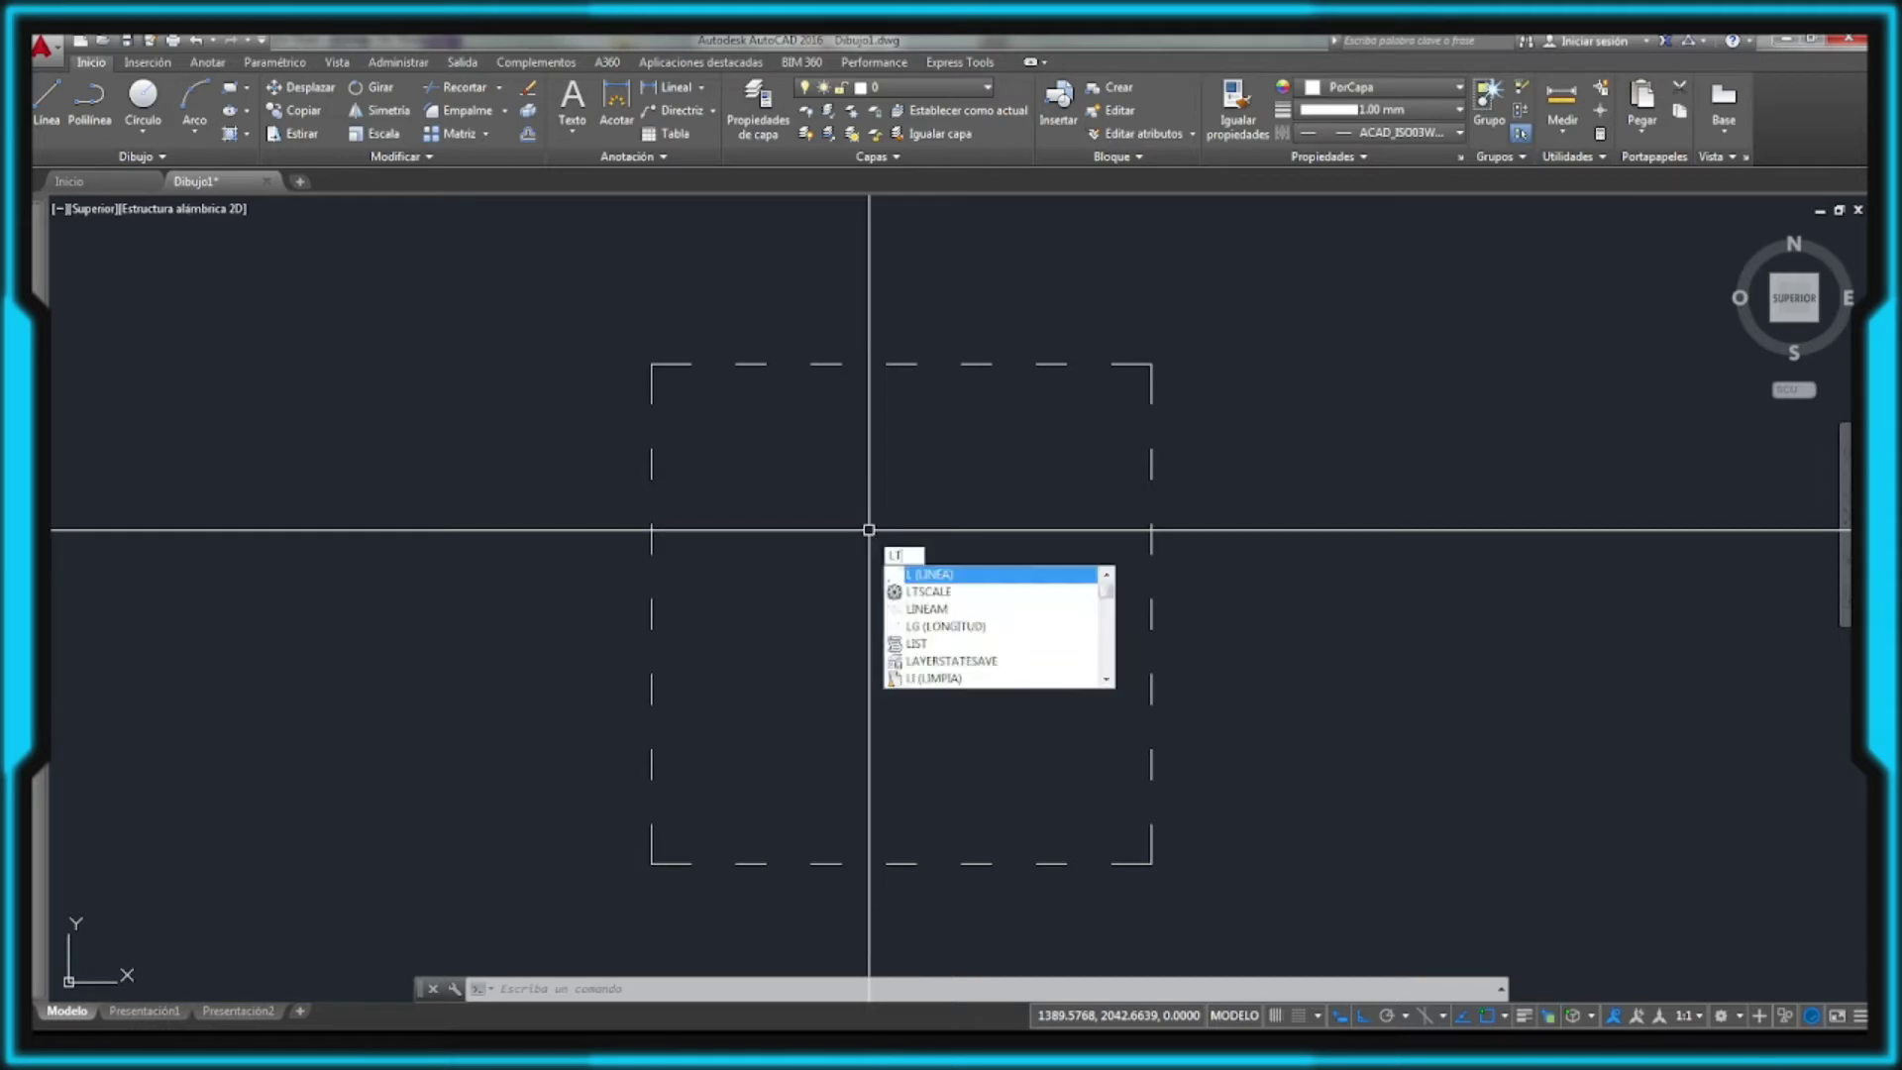
{"action": "type", "text": "SCALE"}
{"action": "key", "text": "Return"}
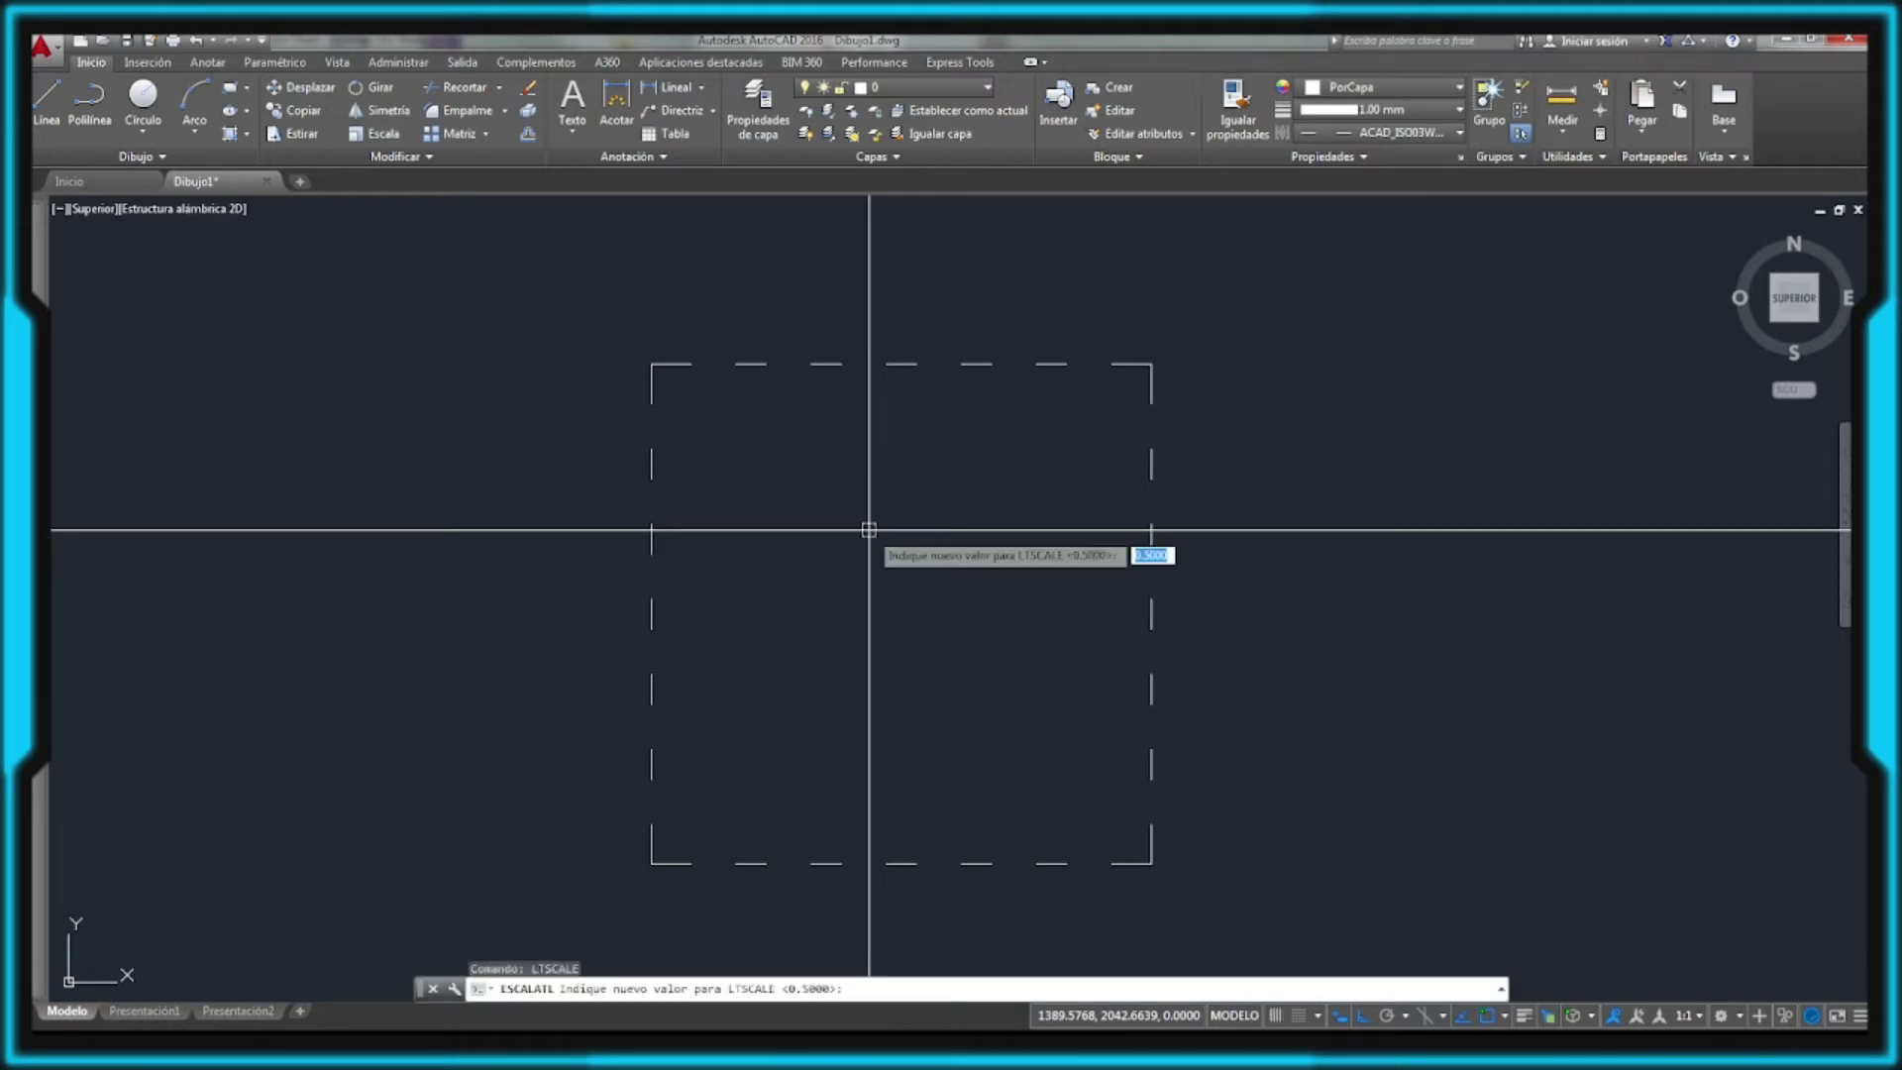
{"action": "key", "text": "Return"}
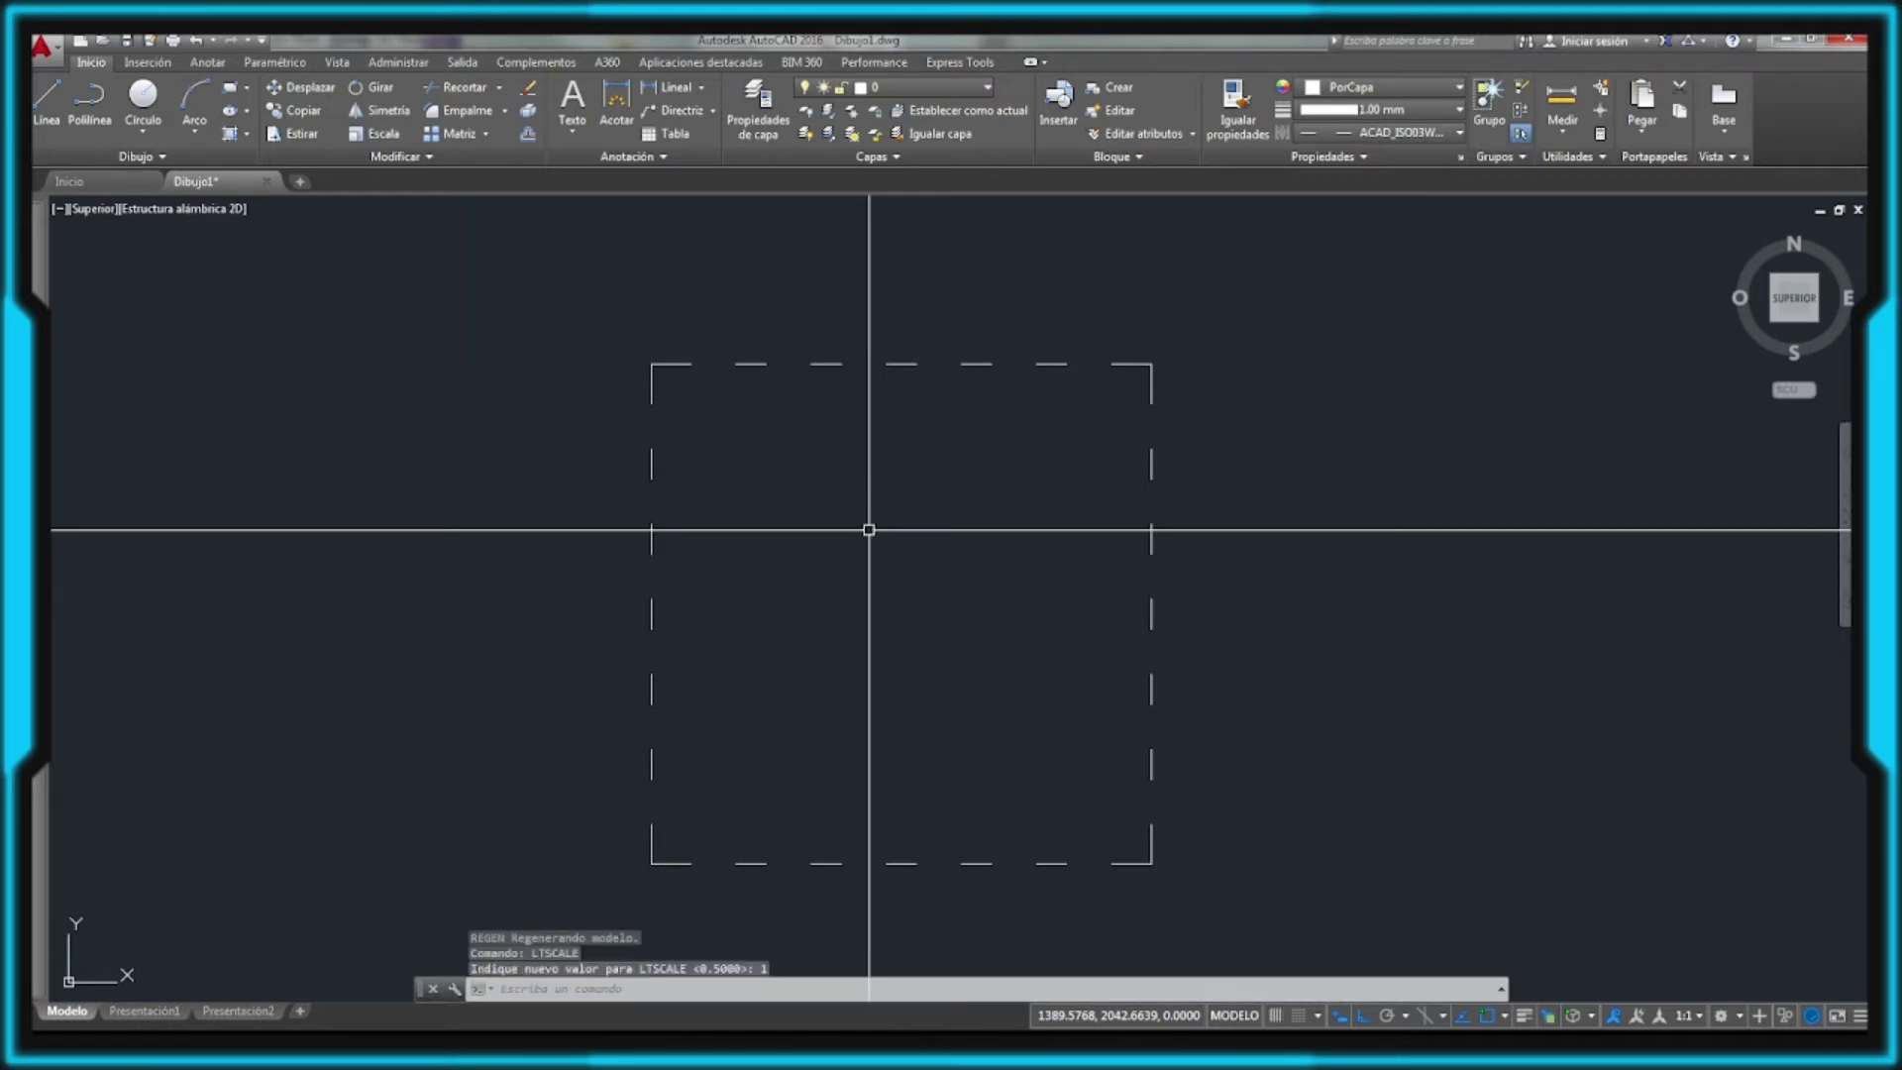
{"action": "type", "text": "RG"}
{"action": "key", "text": "Return"}
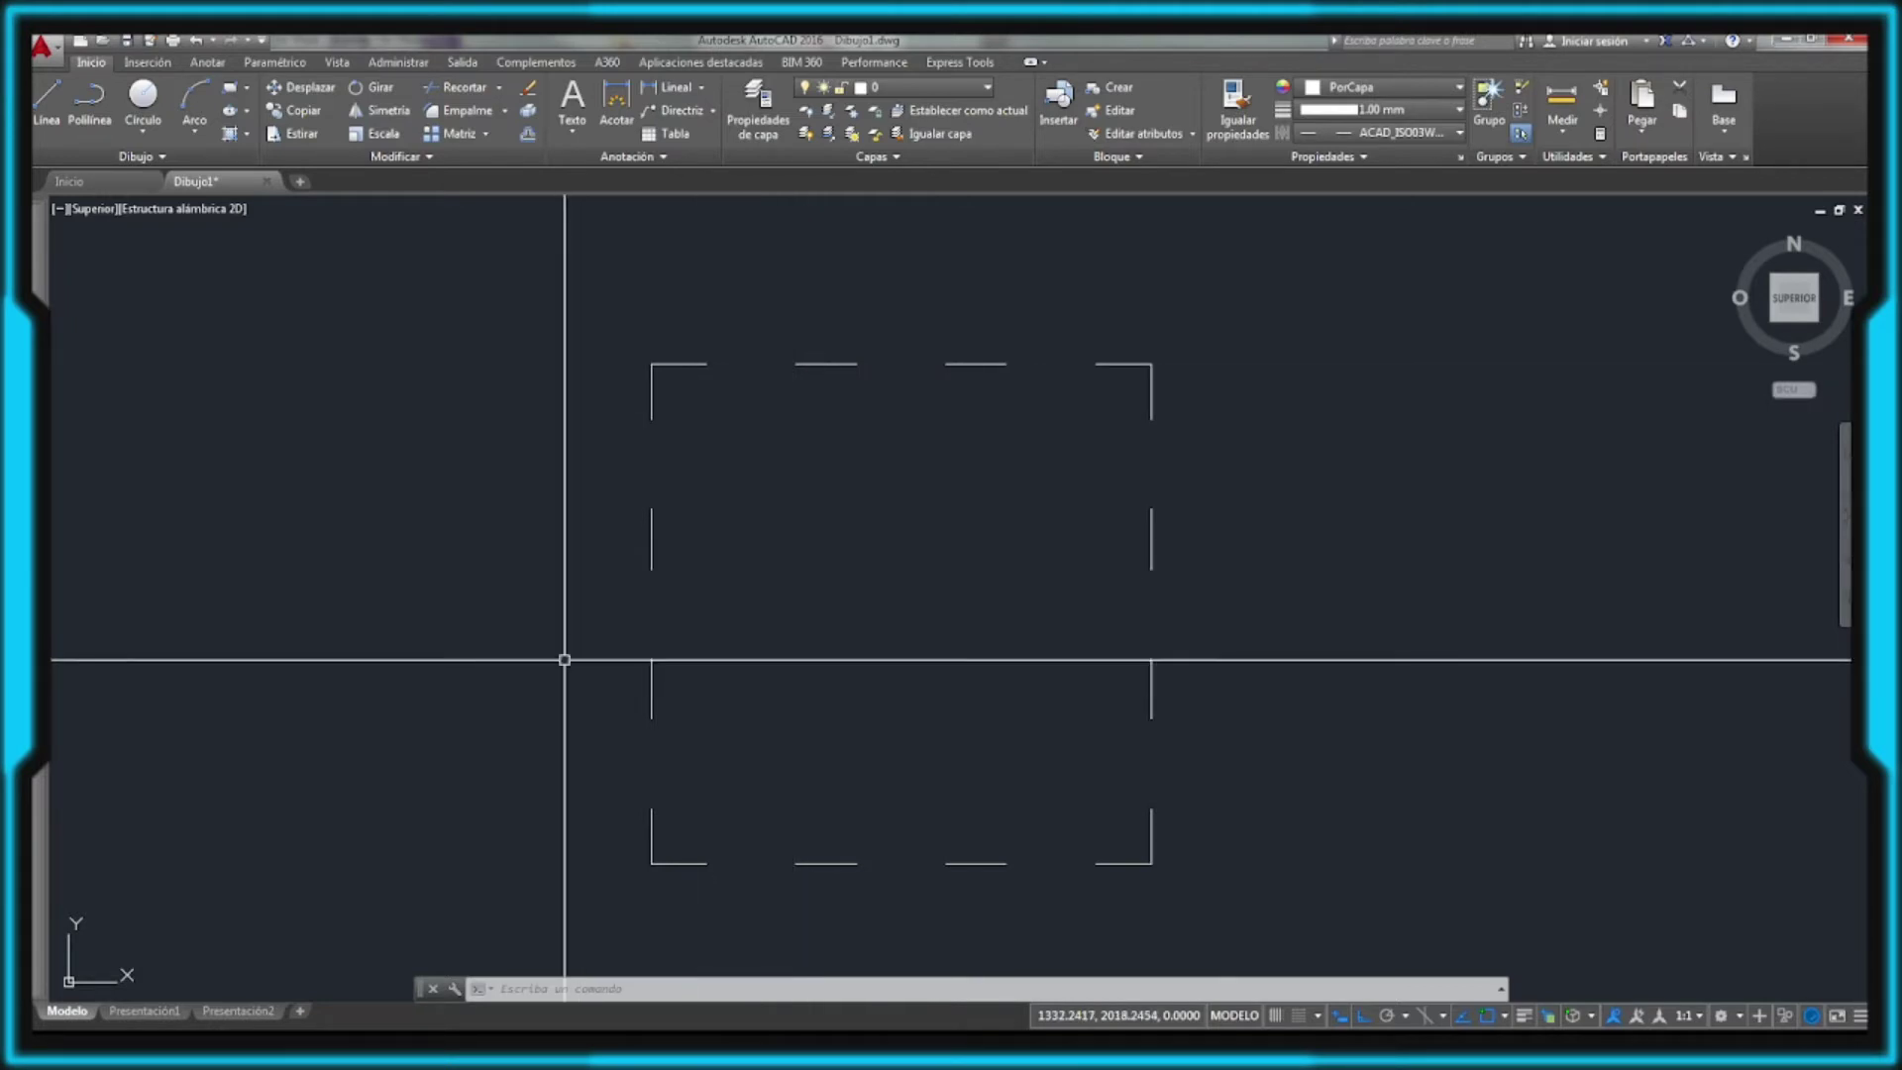
Step: Switch to the Presentación1 layout and check each viewport's scale, the right one at 1:2
{"action": "left_click", "coordinate": [149, 1011]}
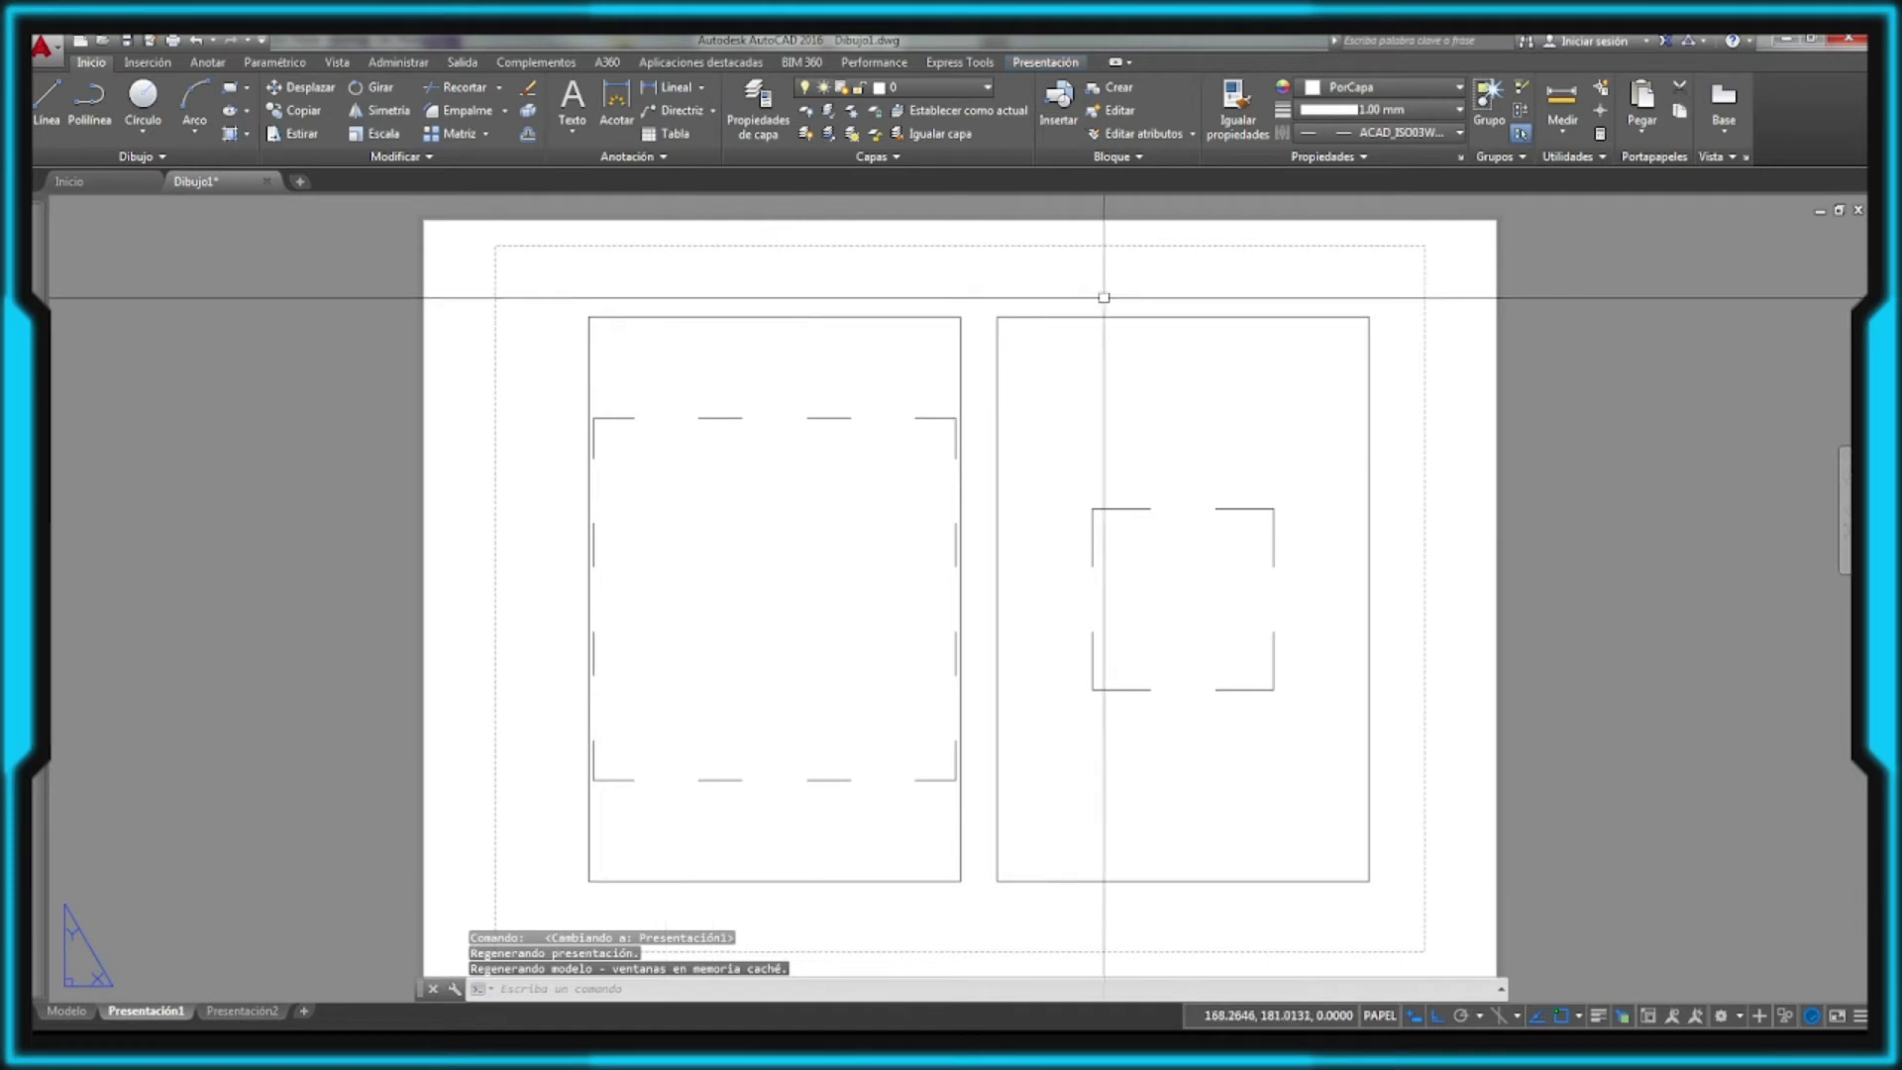
{"action": "left_click", "coordinate": [921, 316]}
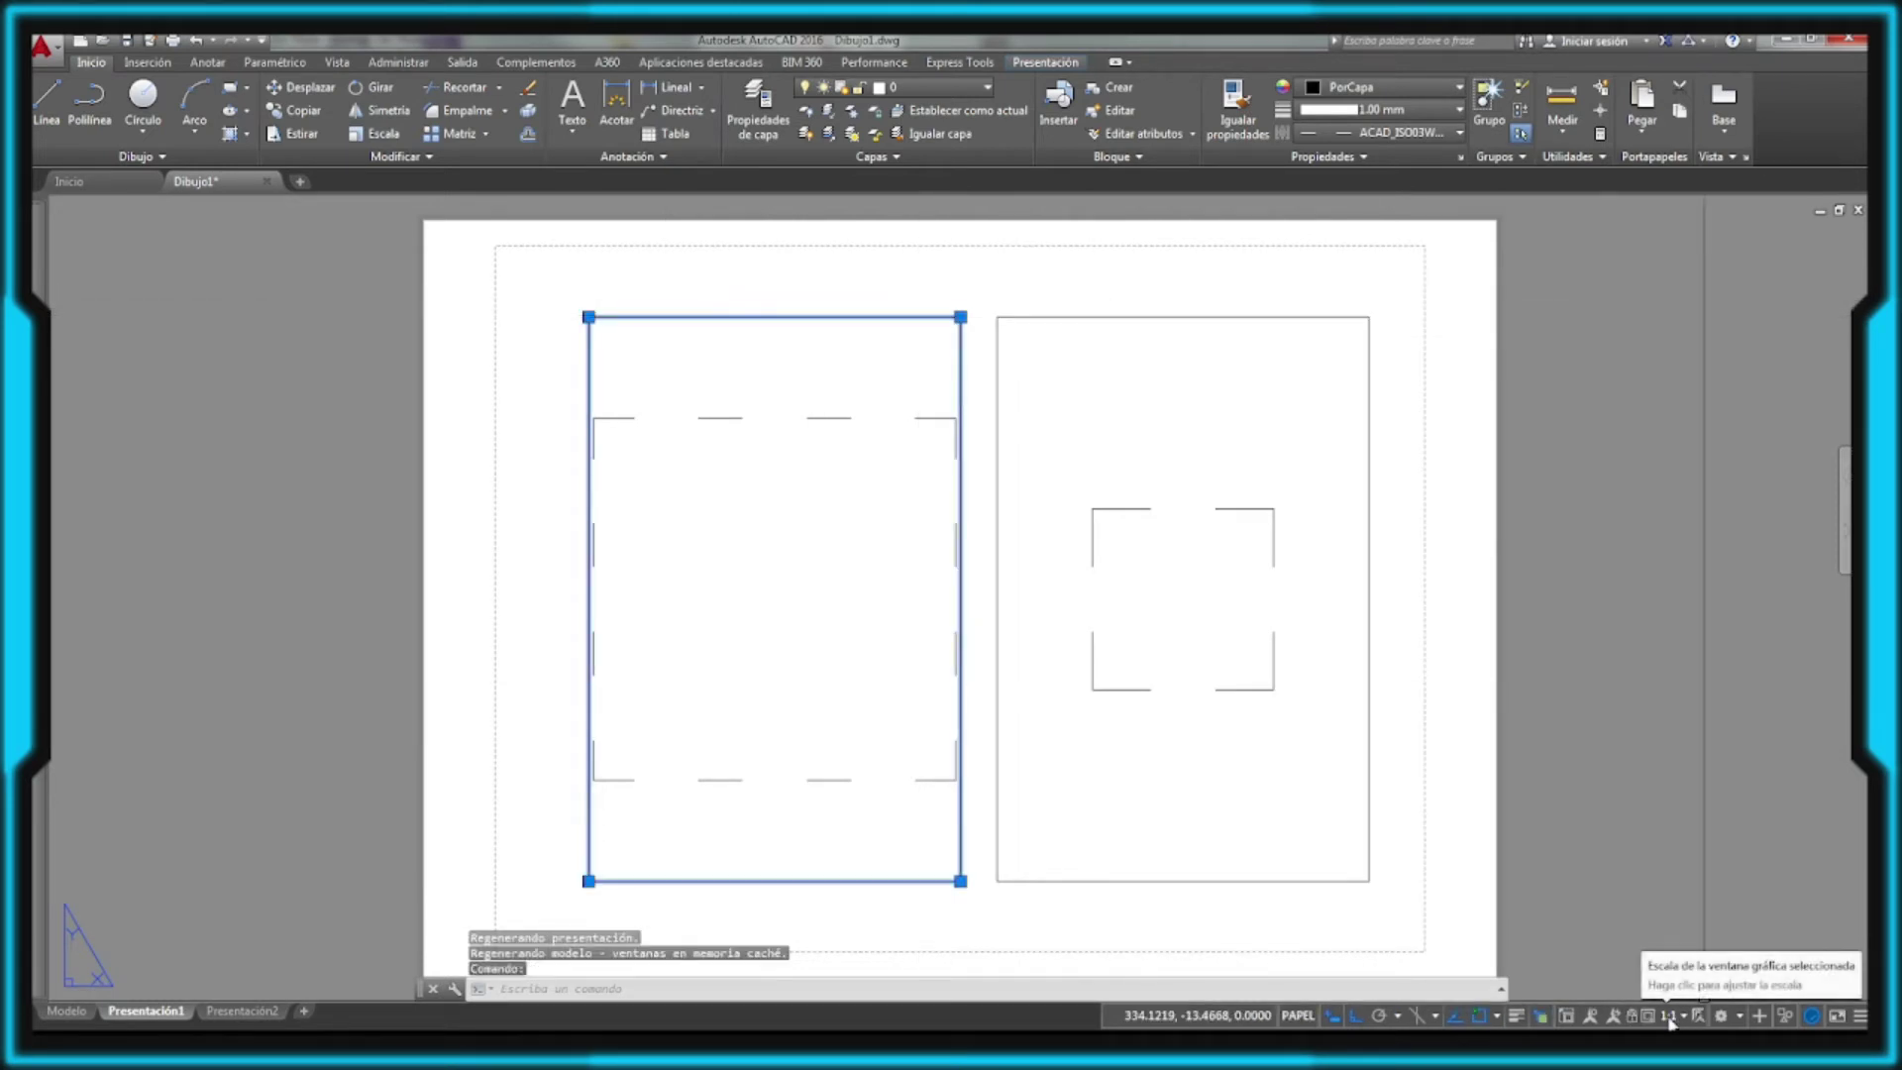
{"action": "left_click", "coordinate": [1236, 321]}
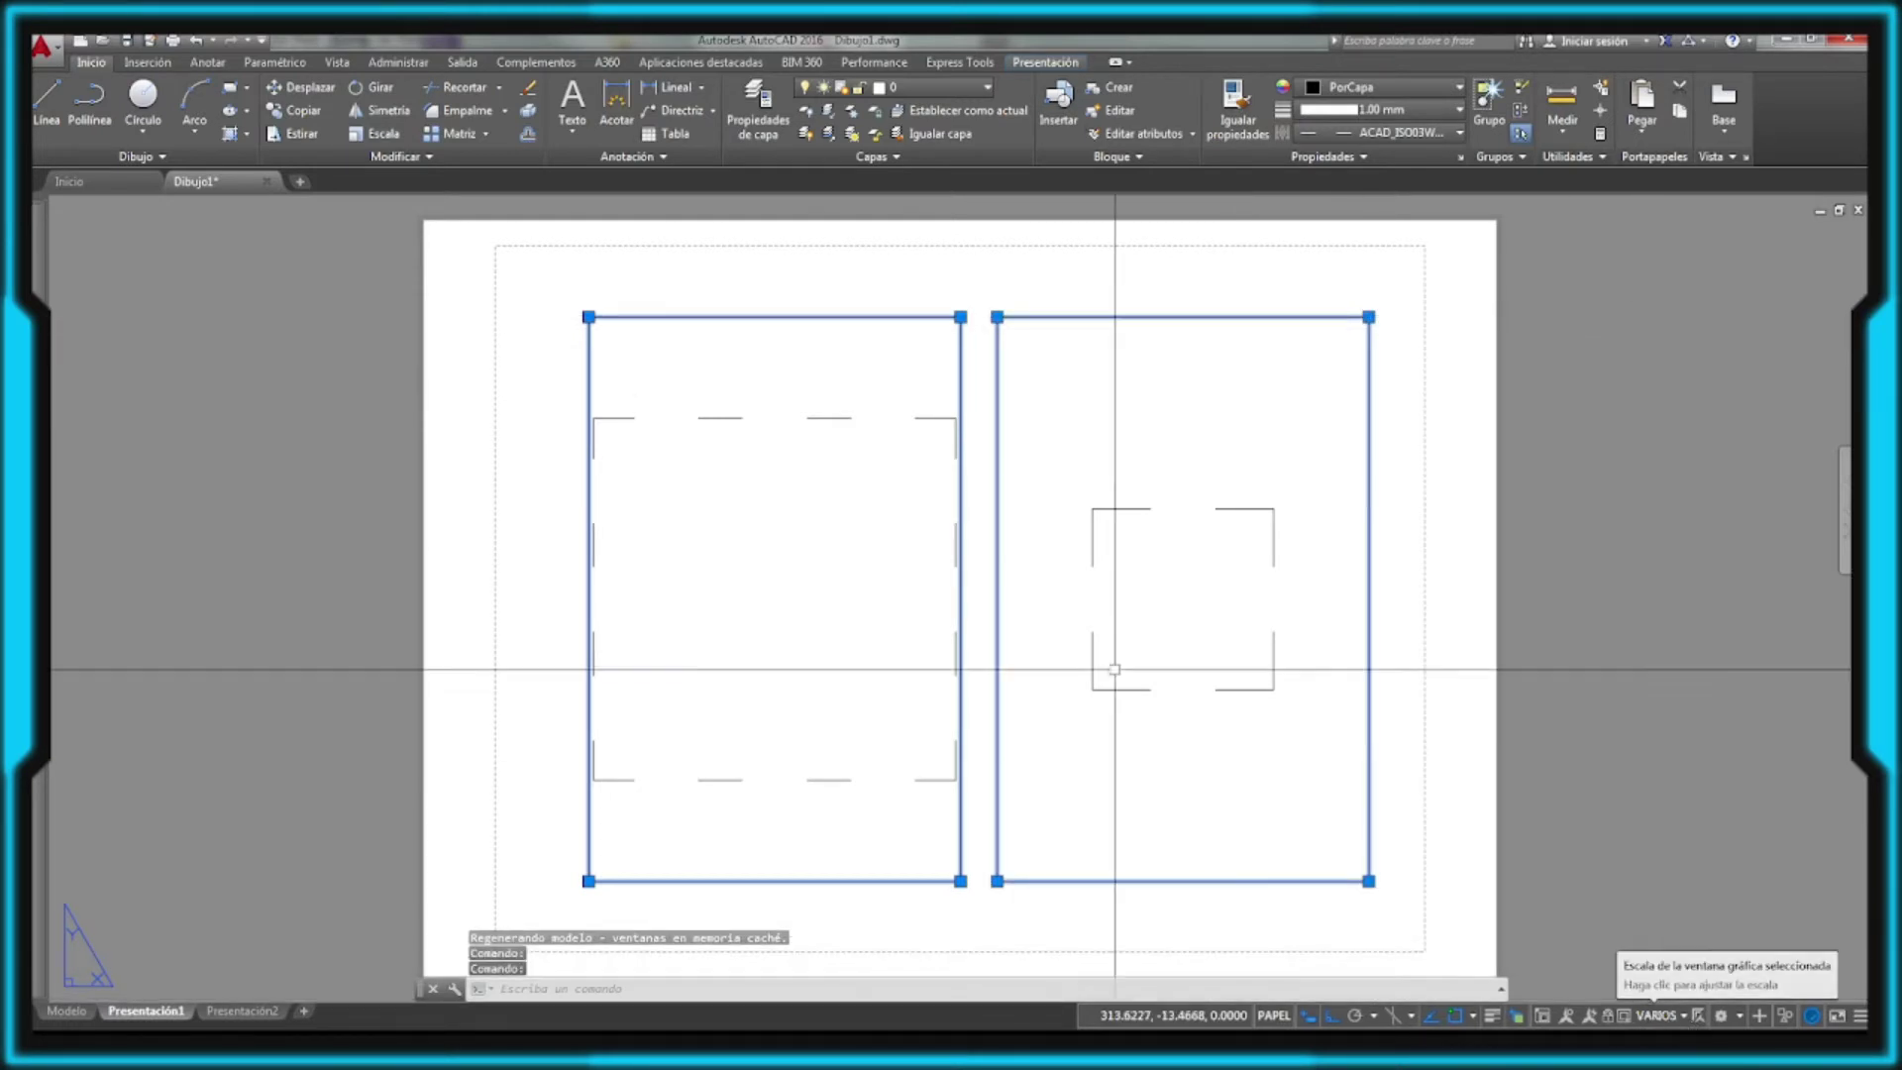
{"action": "key", "text": "Escape"}
{"action": "left_click", "coordinate": [1149, 319]}
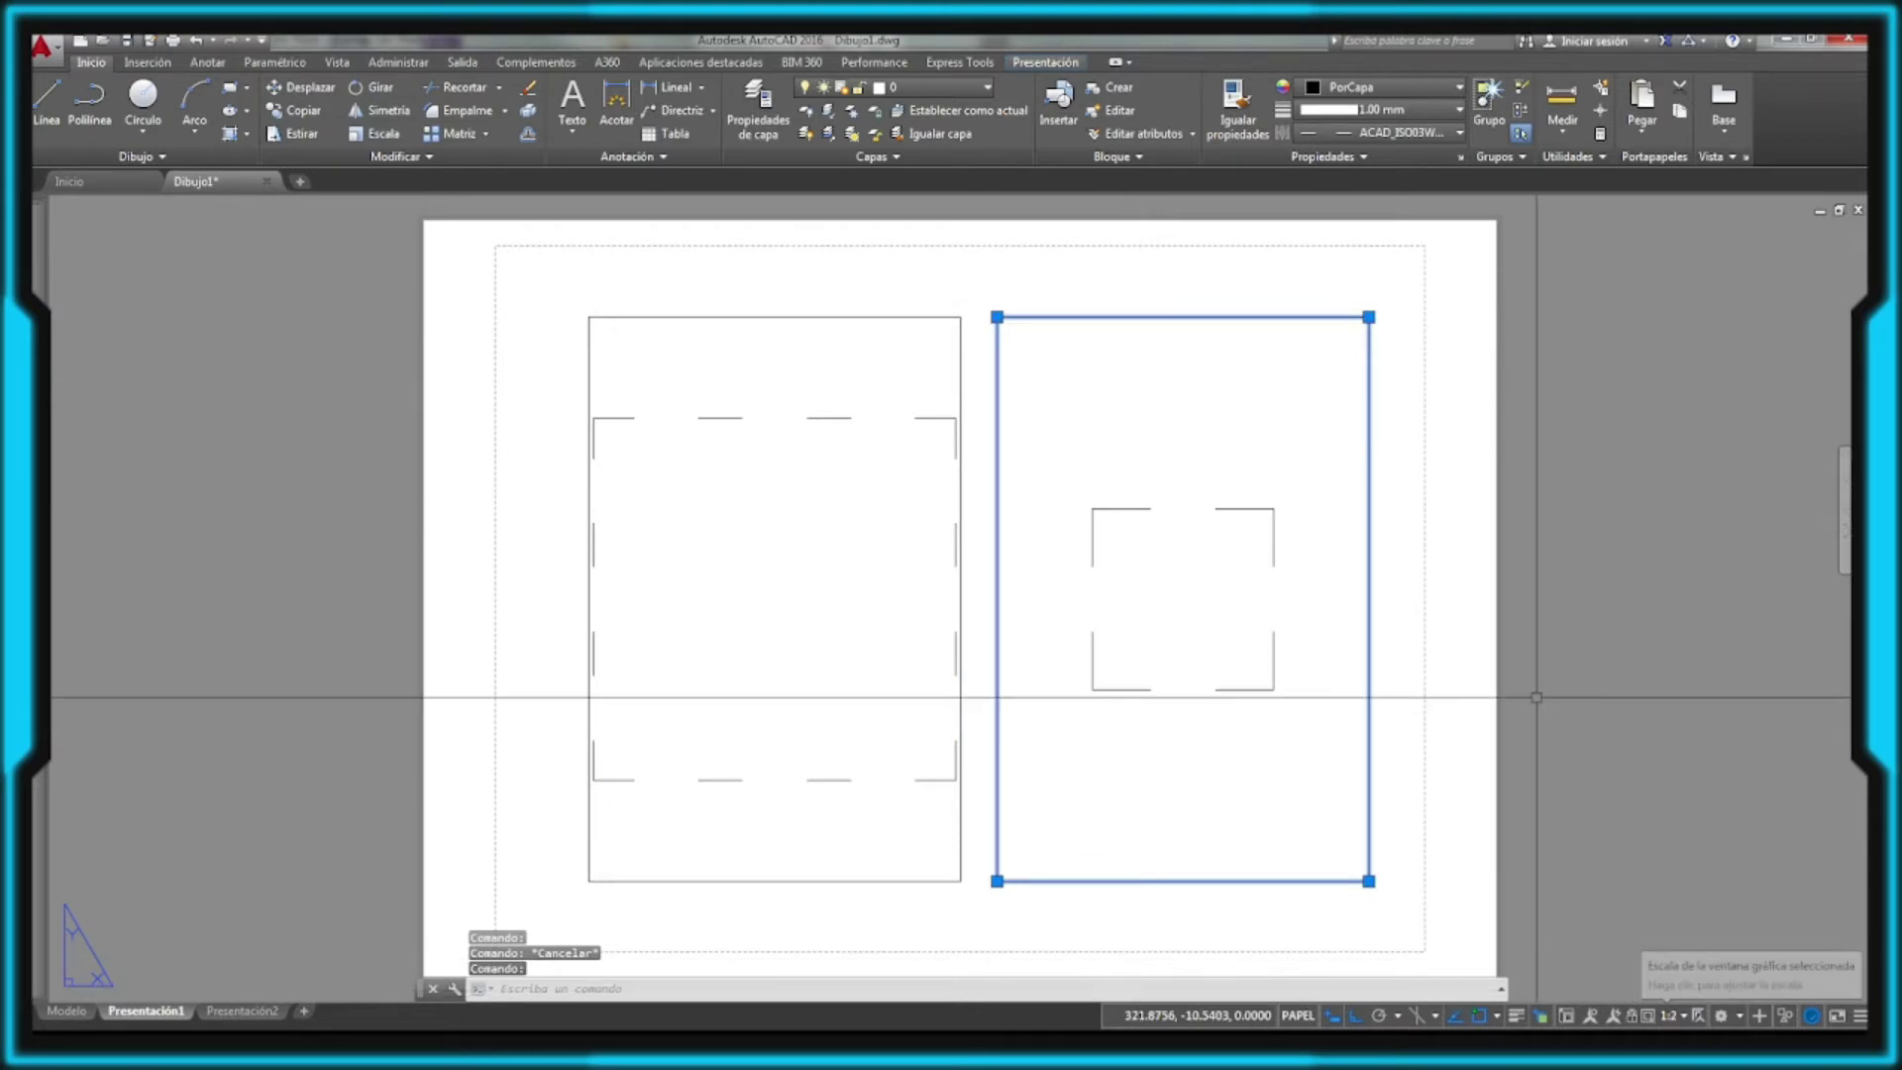
{"action": "key", "text": "Escape"}
{"action": "key", "text": "Escape"}
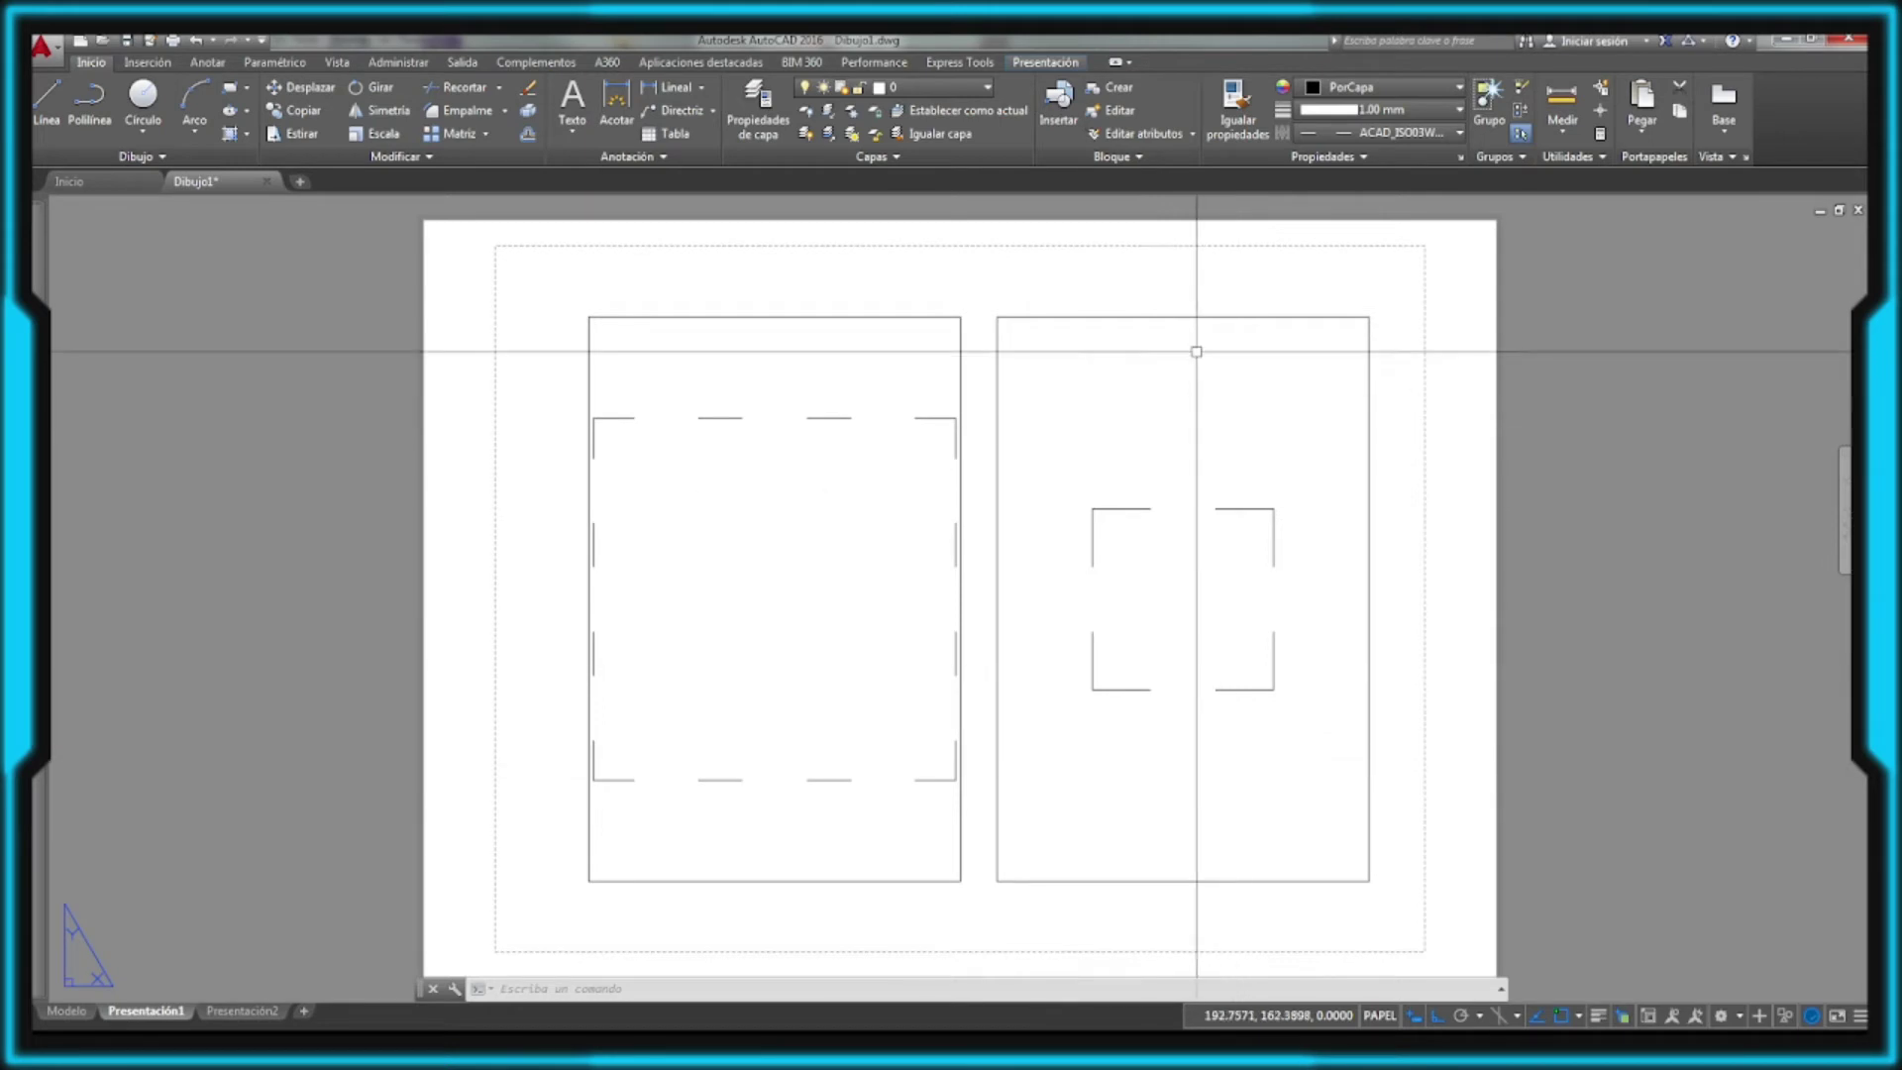
Step: Set the right viewport to 1:1 and regenerate inside it
{"action": "left_click", "coordinate": [1210, 881]}
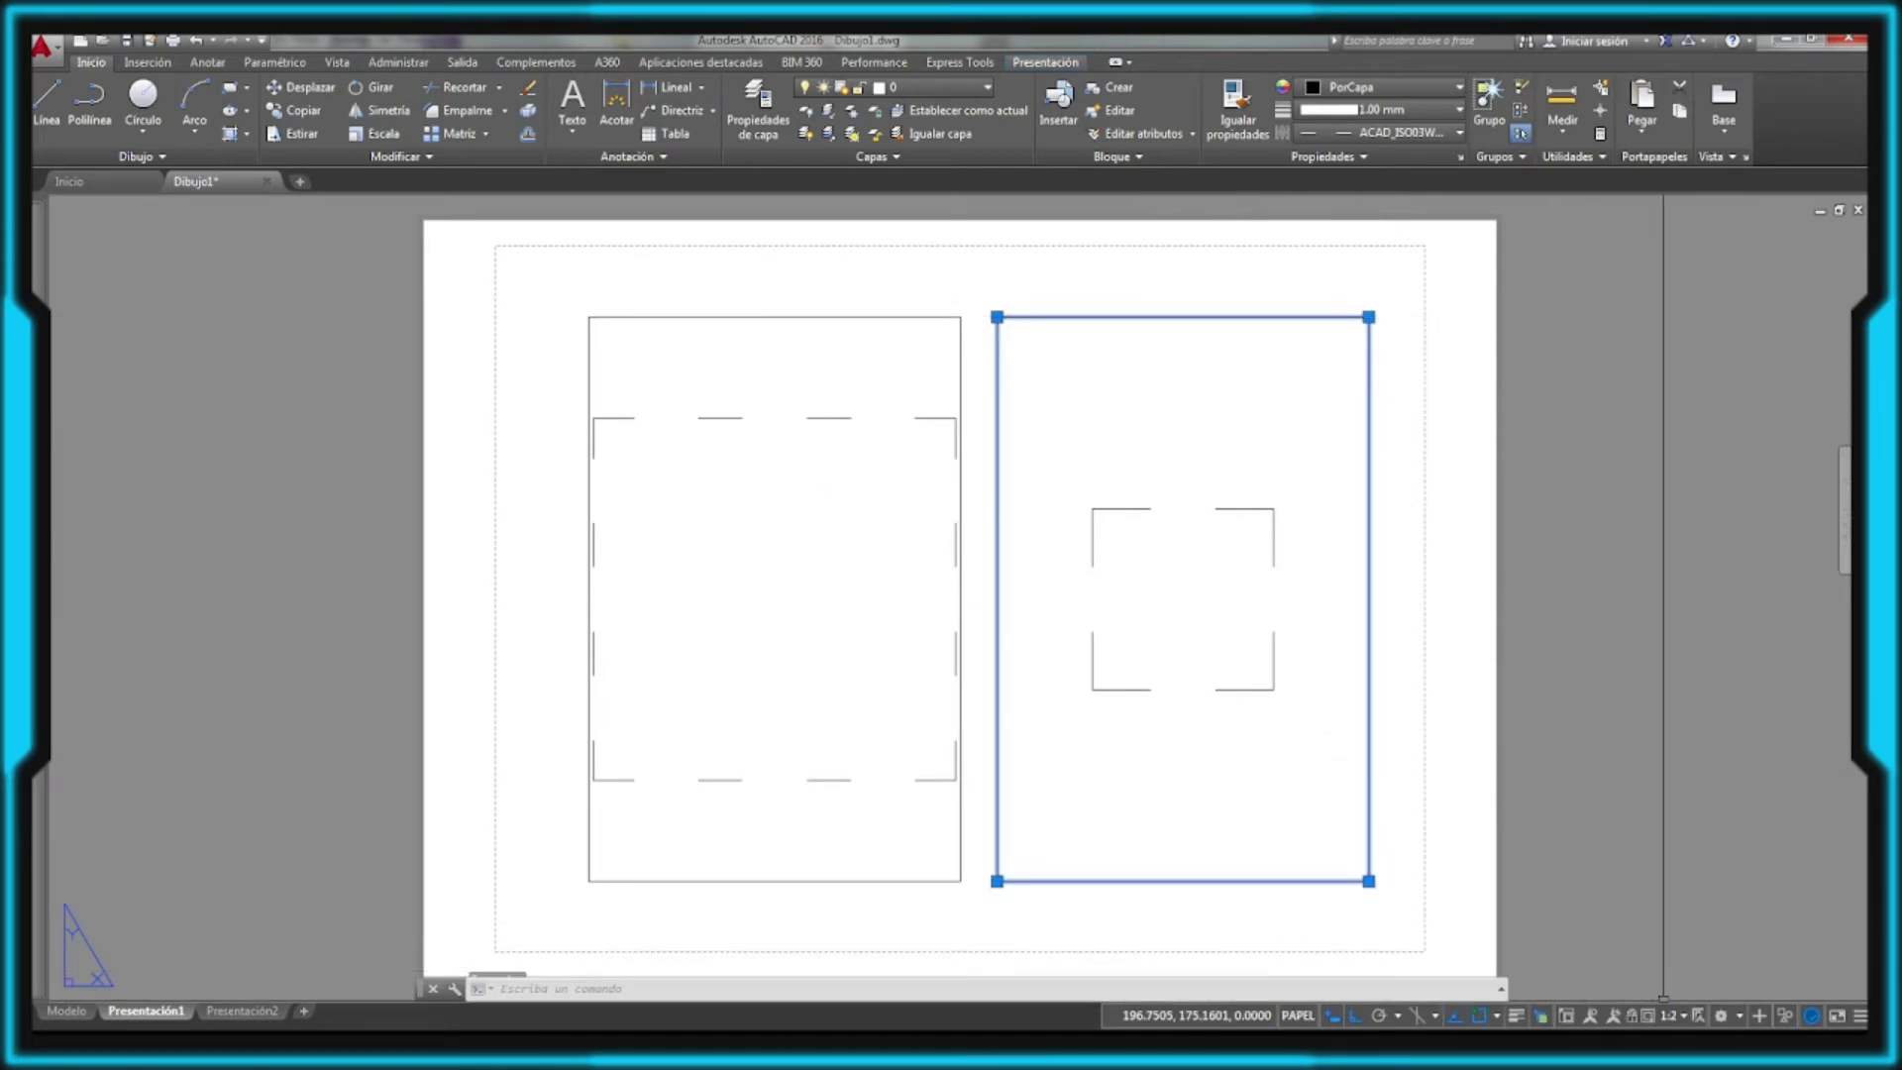
{"action": "left_click", "coordinate": [1674, 1015]}
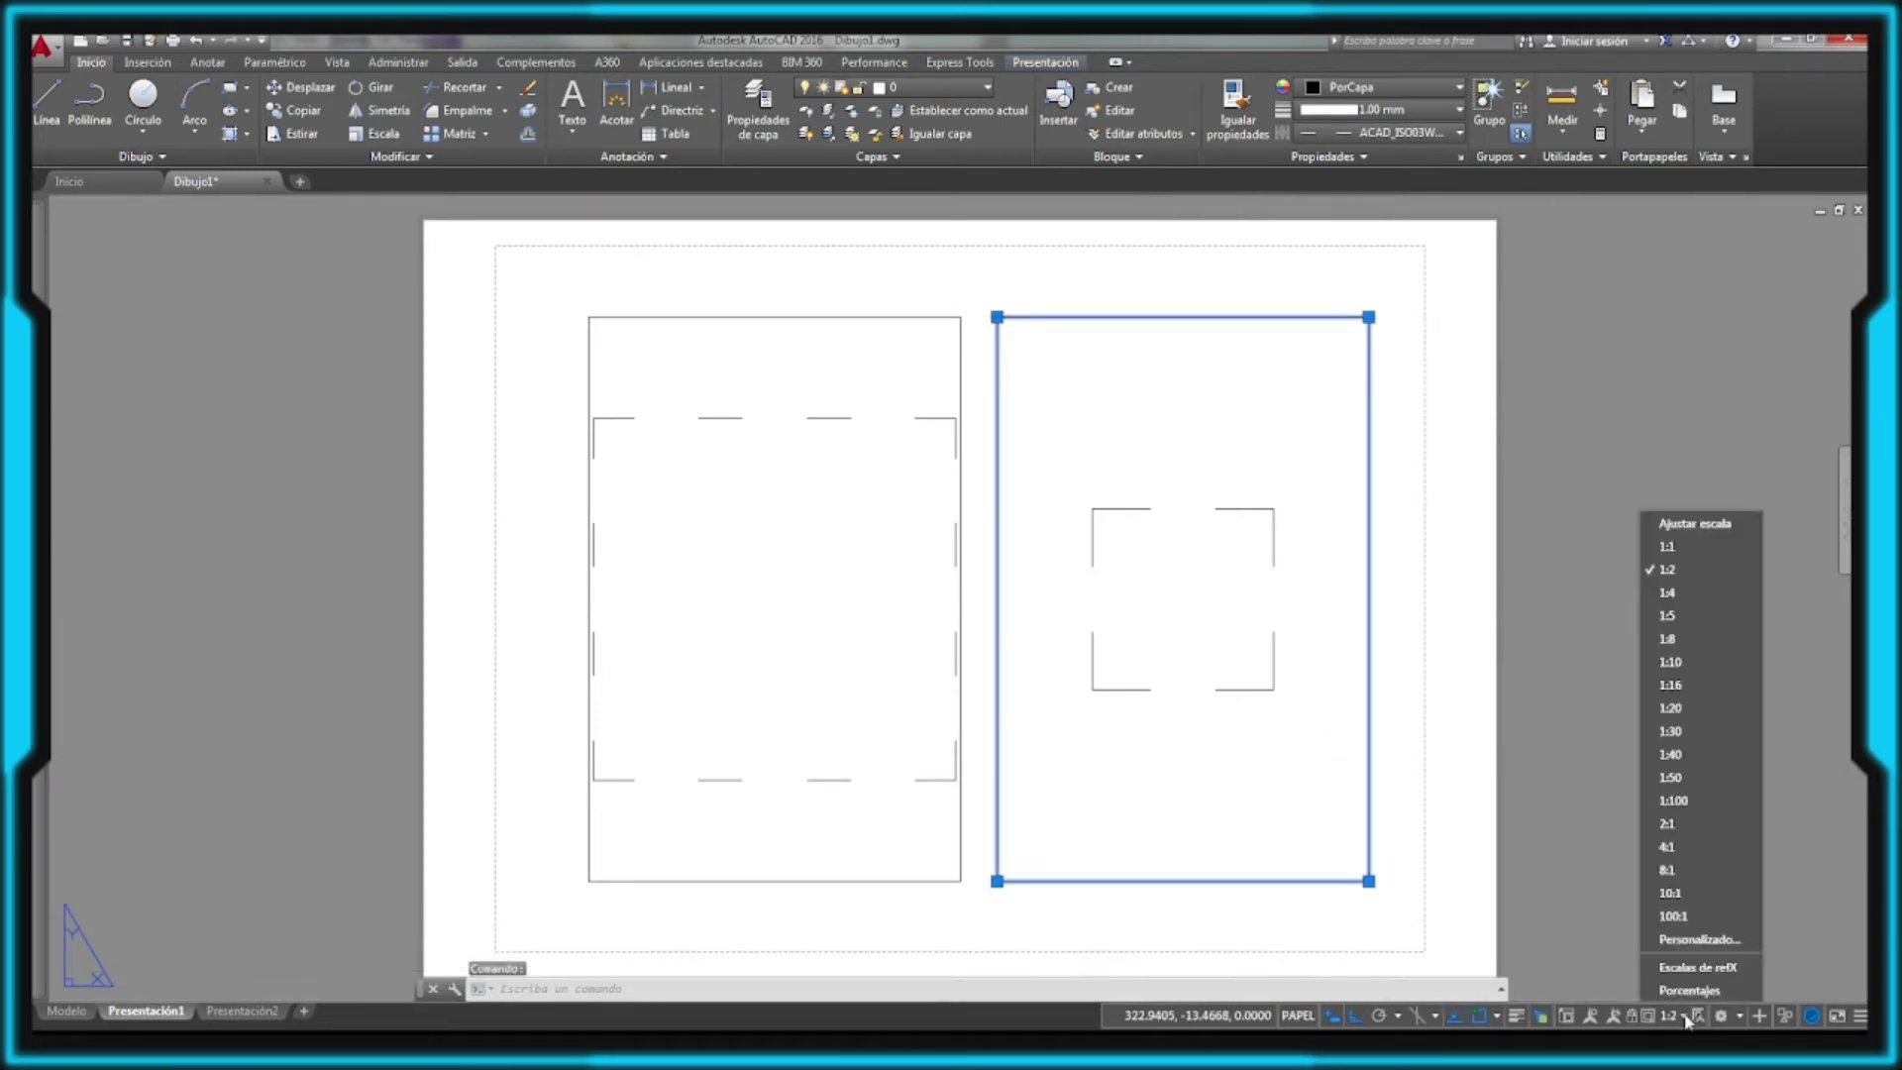
{"action": "left_click", "coordinate": [1668, 546]}
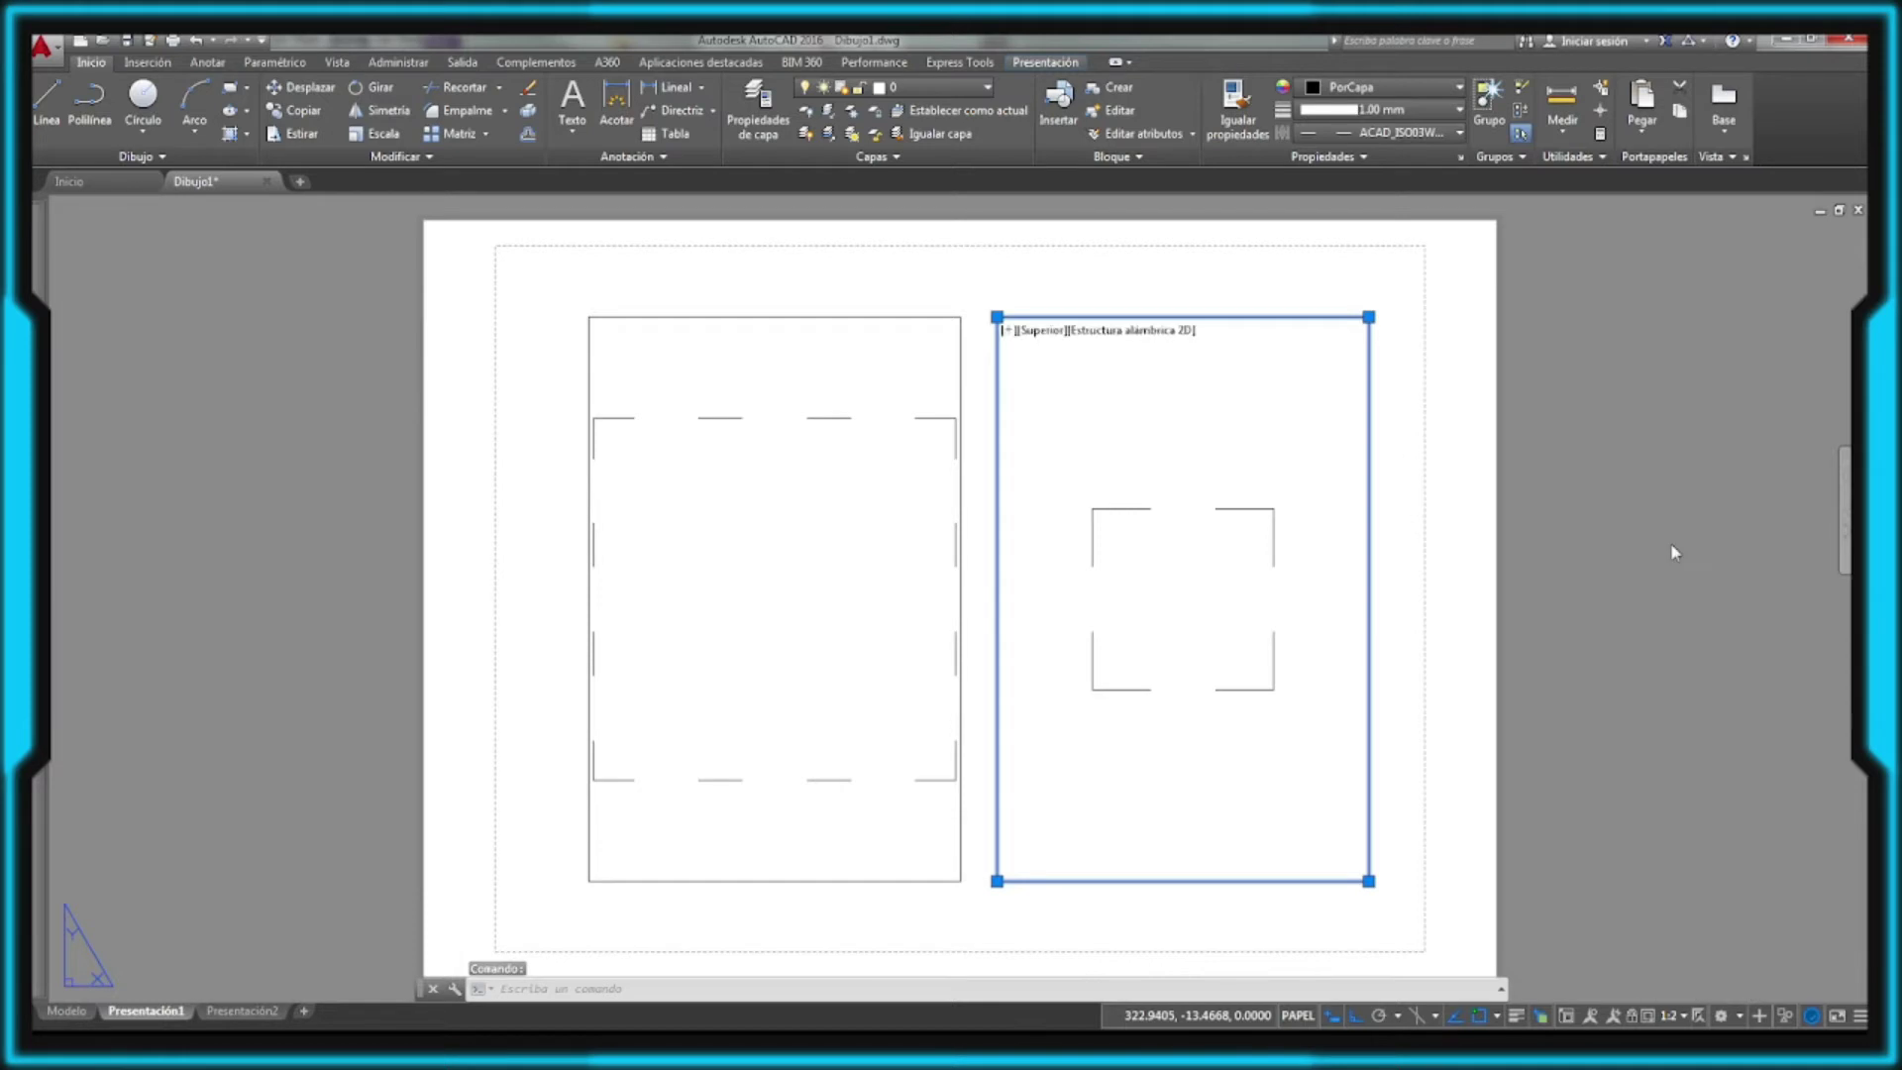
{"action": "double_click", "coordinate": [1249, 651]}
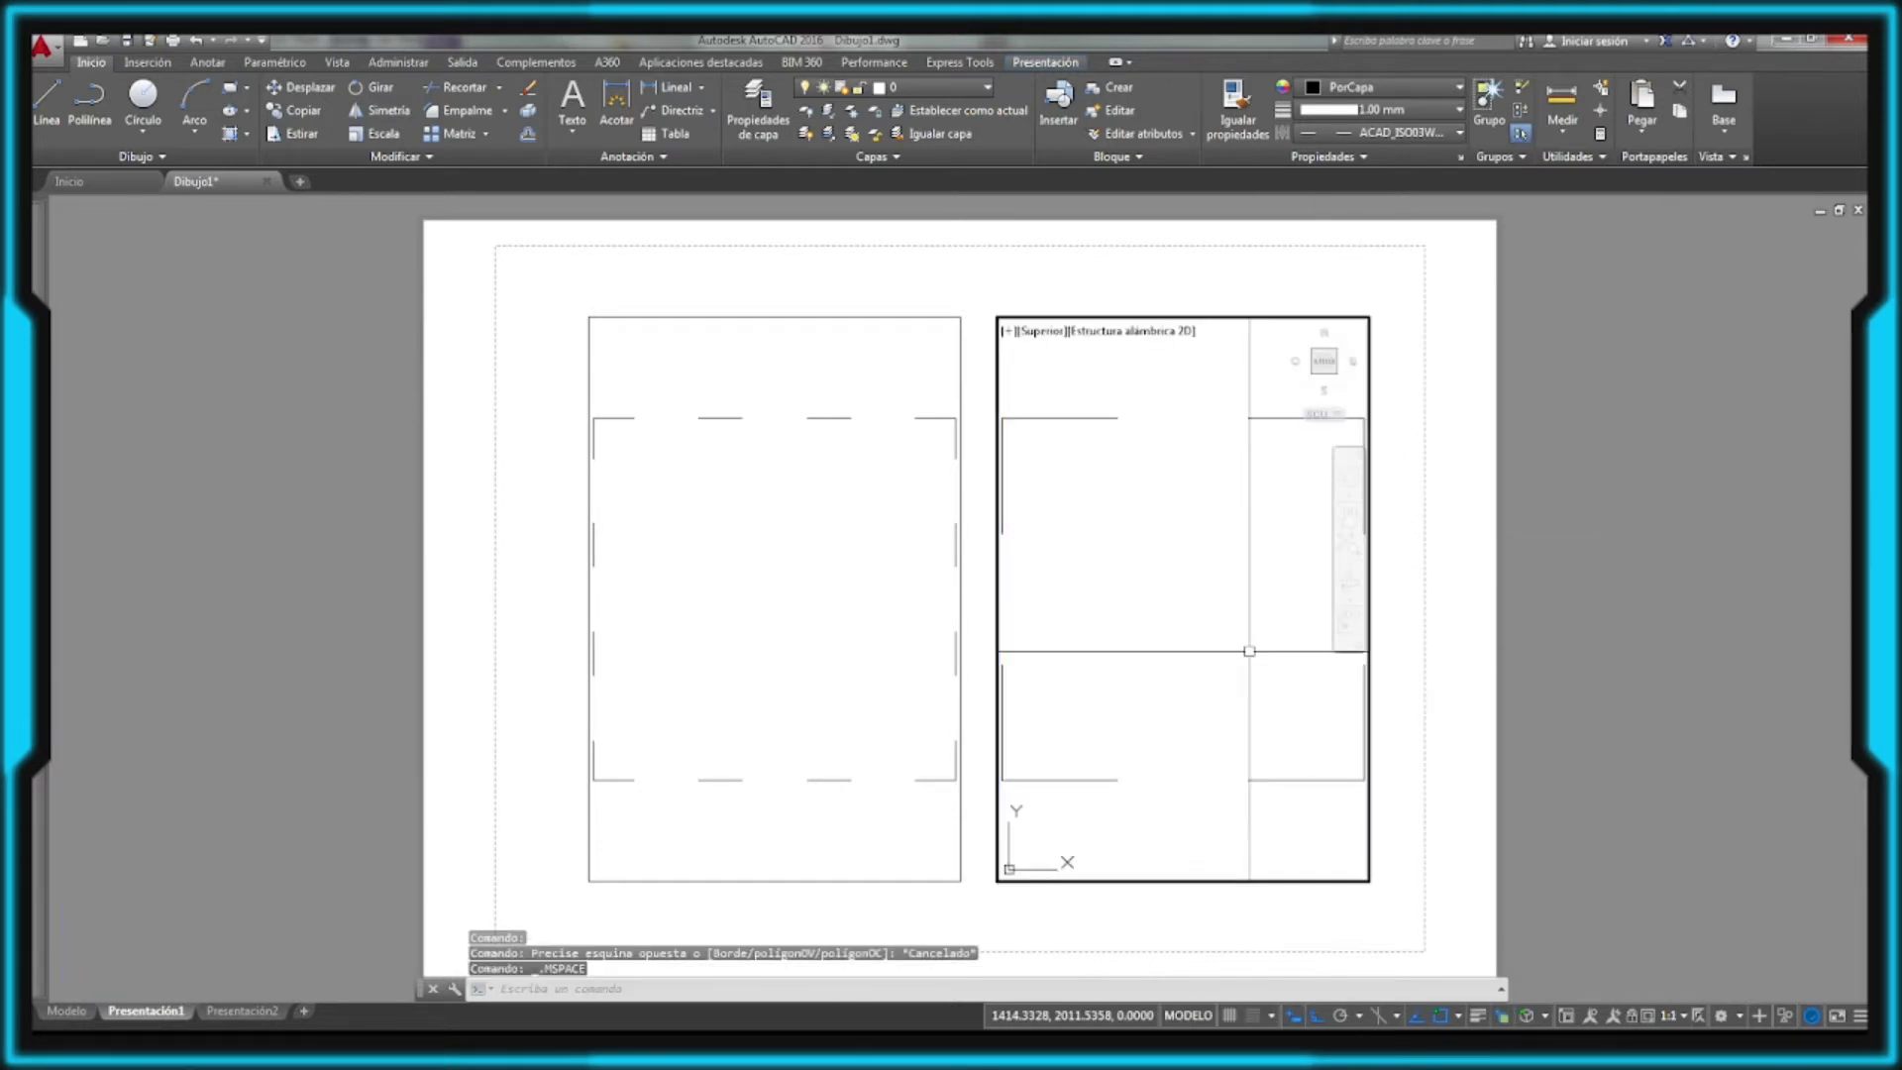
{"action": "type", "text": "RG"}
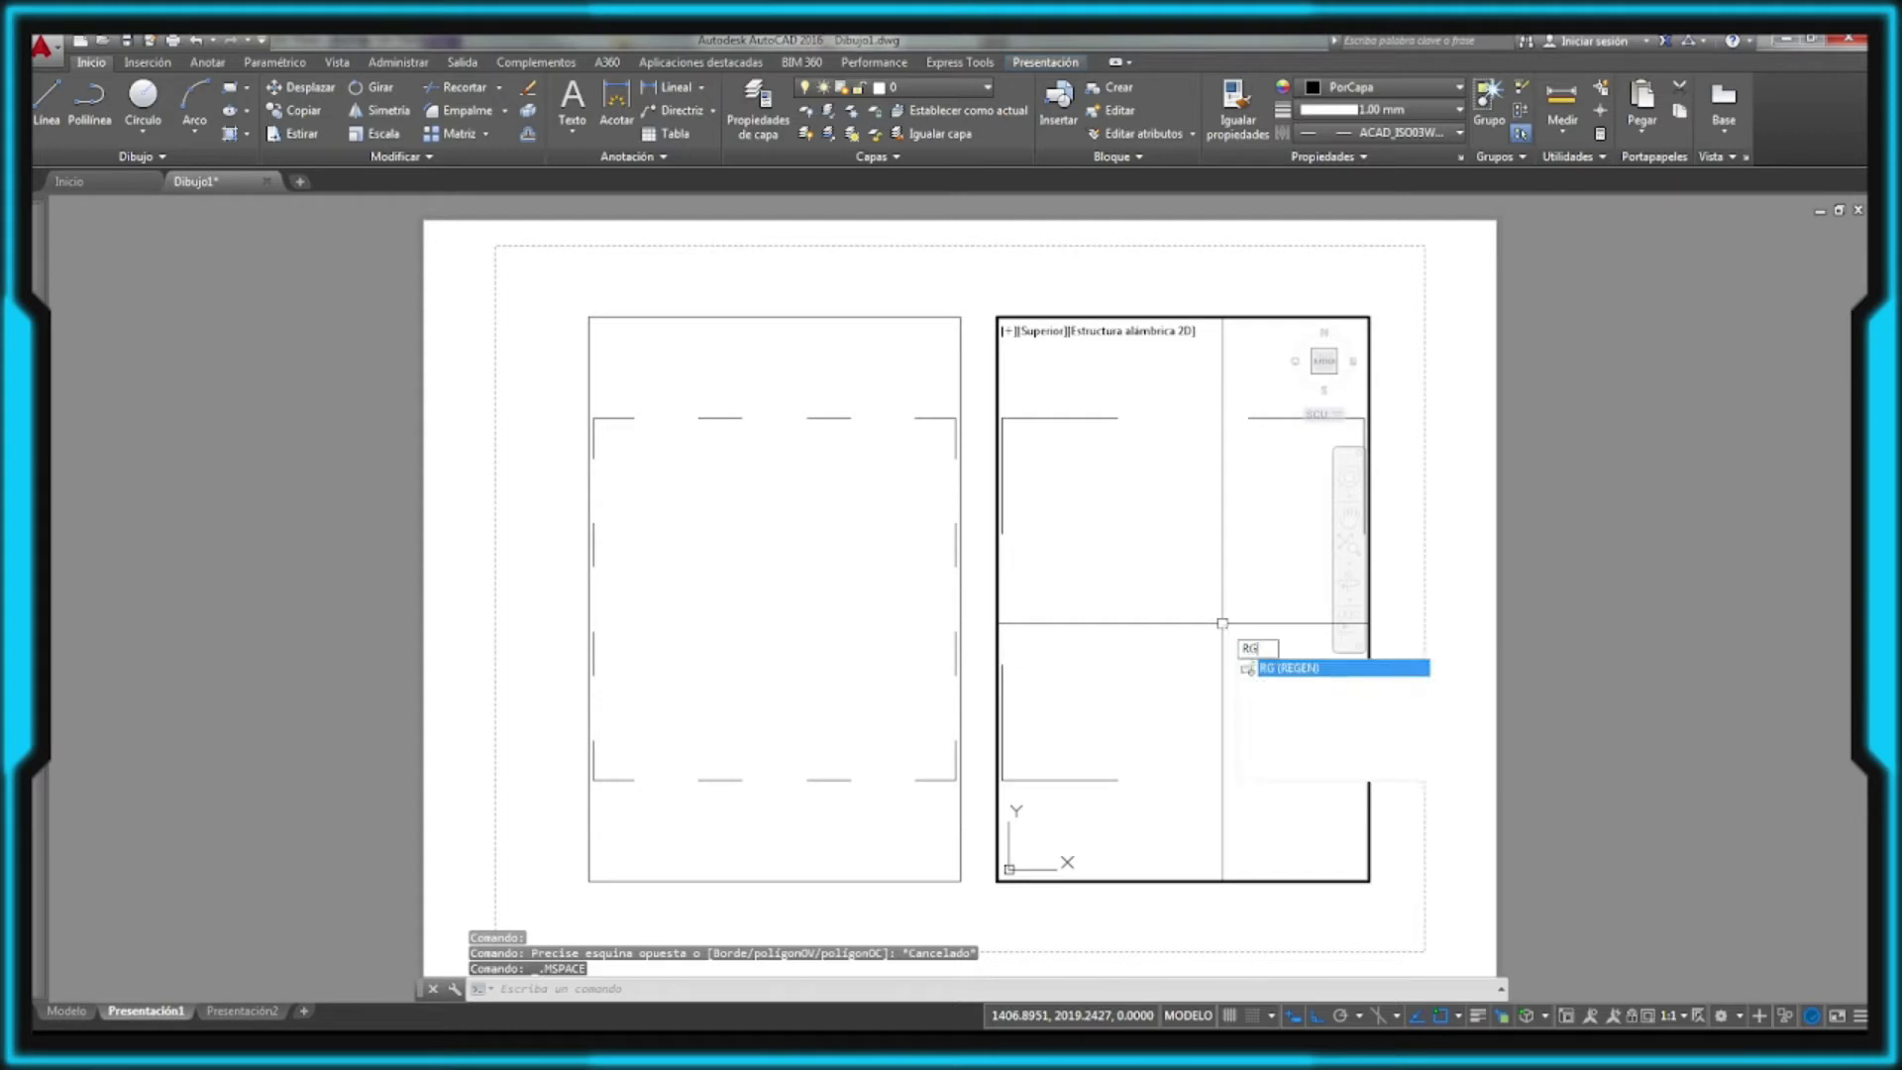
{"action": "key", "text": "Return"}
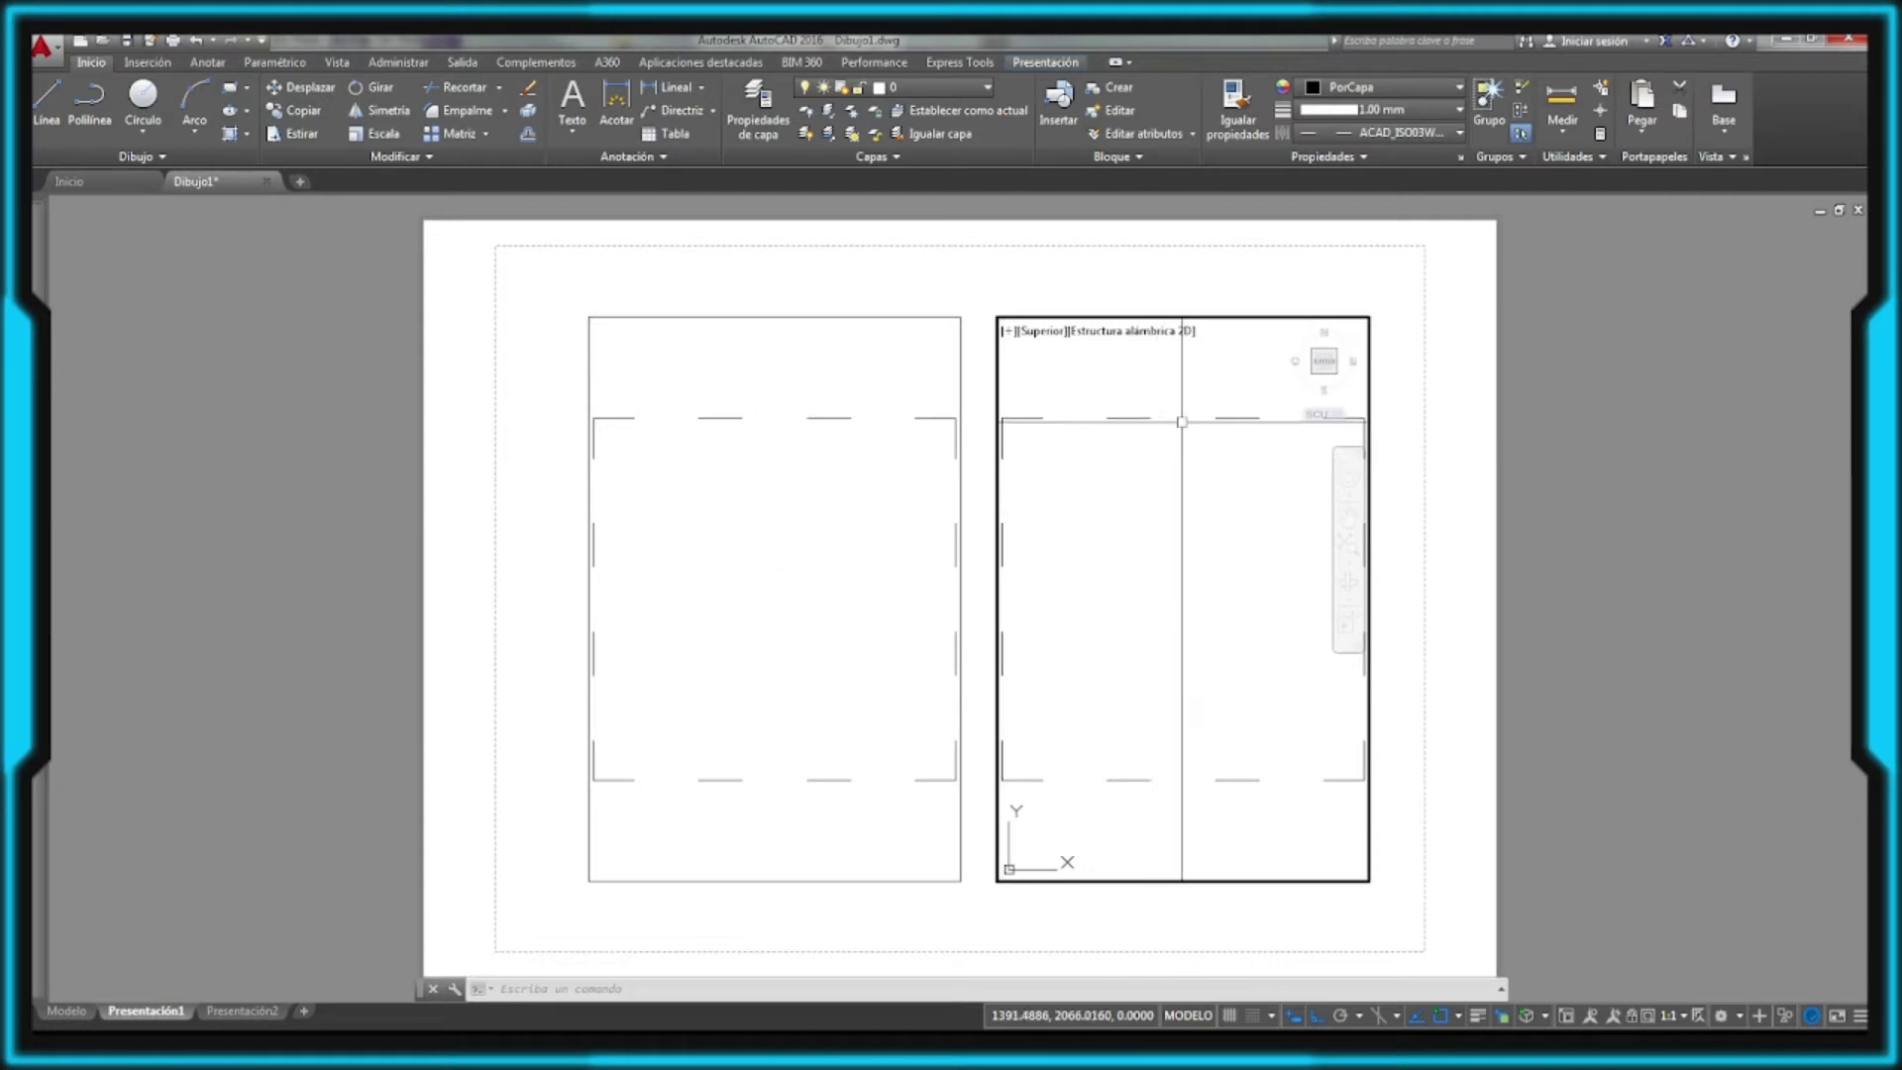
{"action": "key", "text": "Escape"}
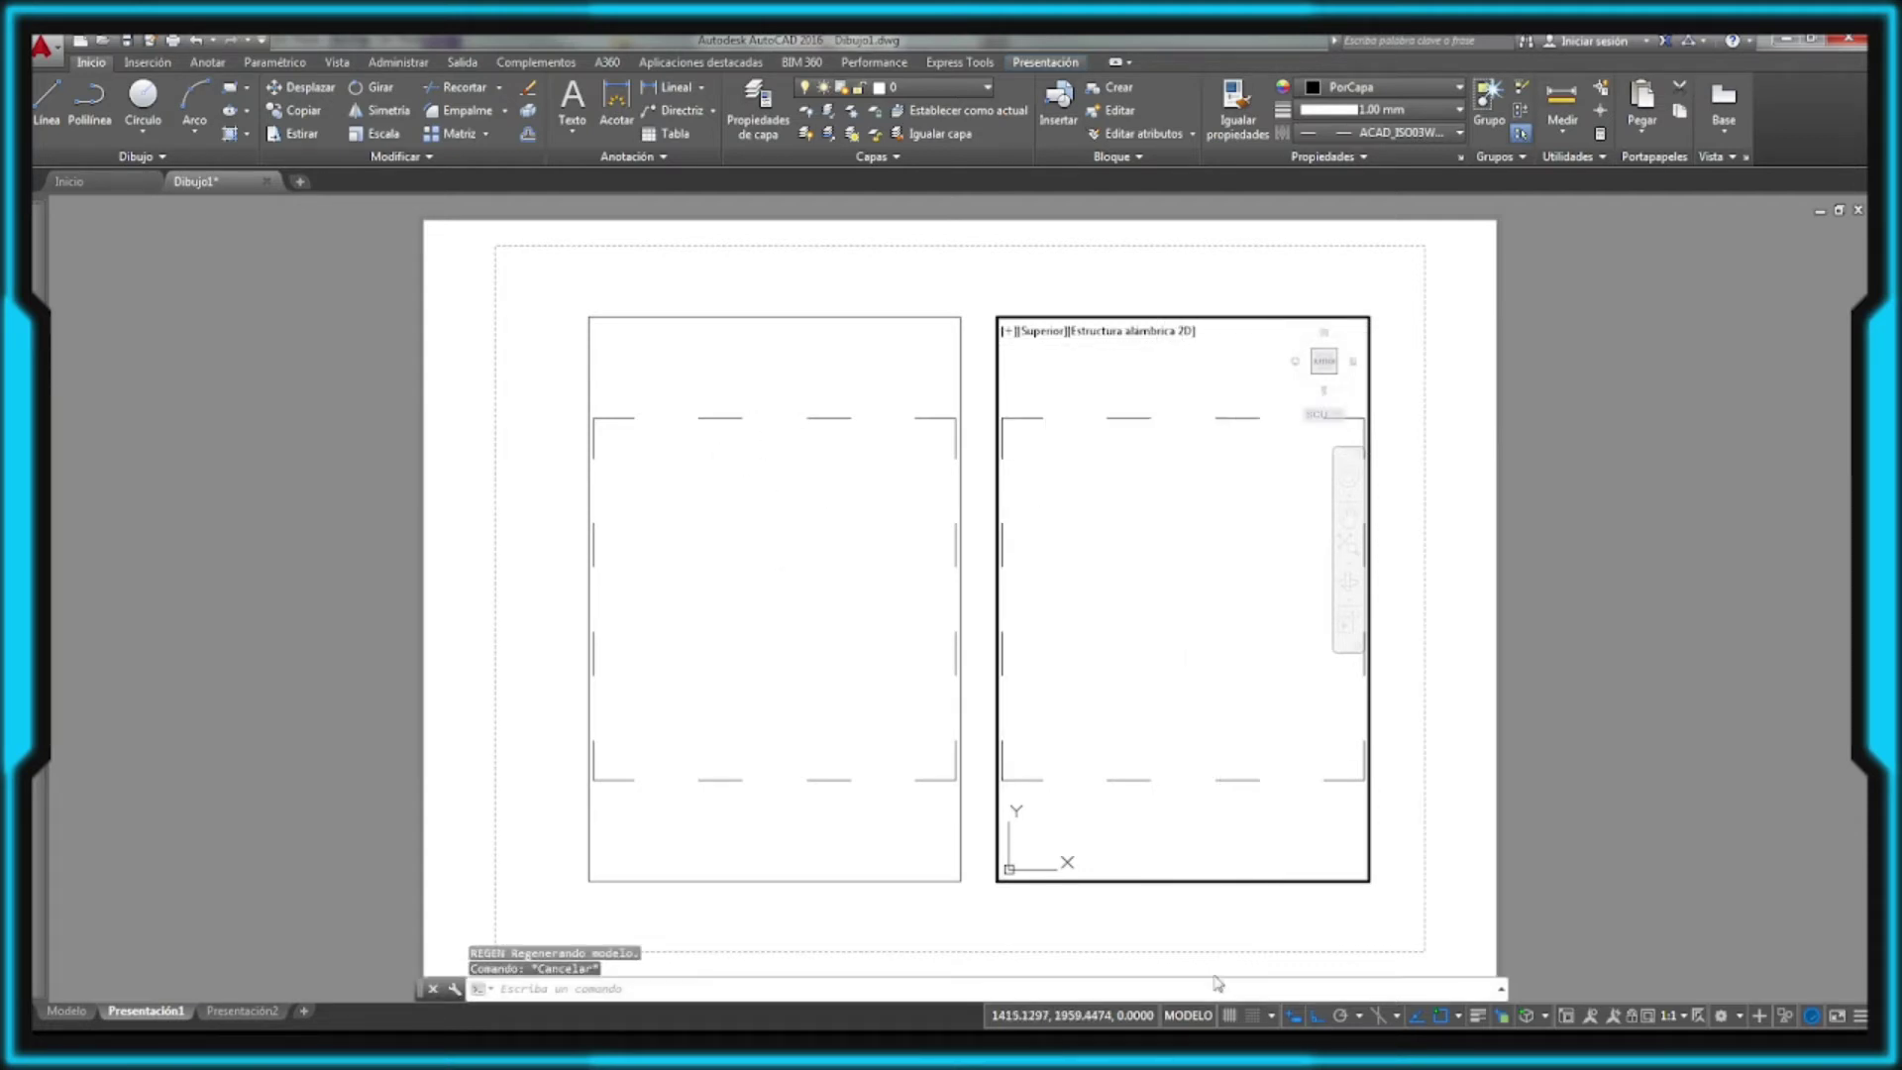
Step: Return to paper space and reset the right viewport's scale to 1:2
{"action": "double_click", "coordinate": [1220, 921]}
{"action": "left_click", "coordinate": [1238, 317]}
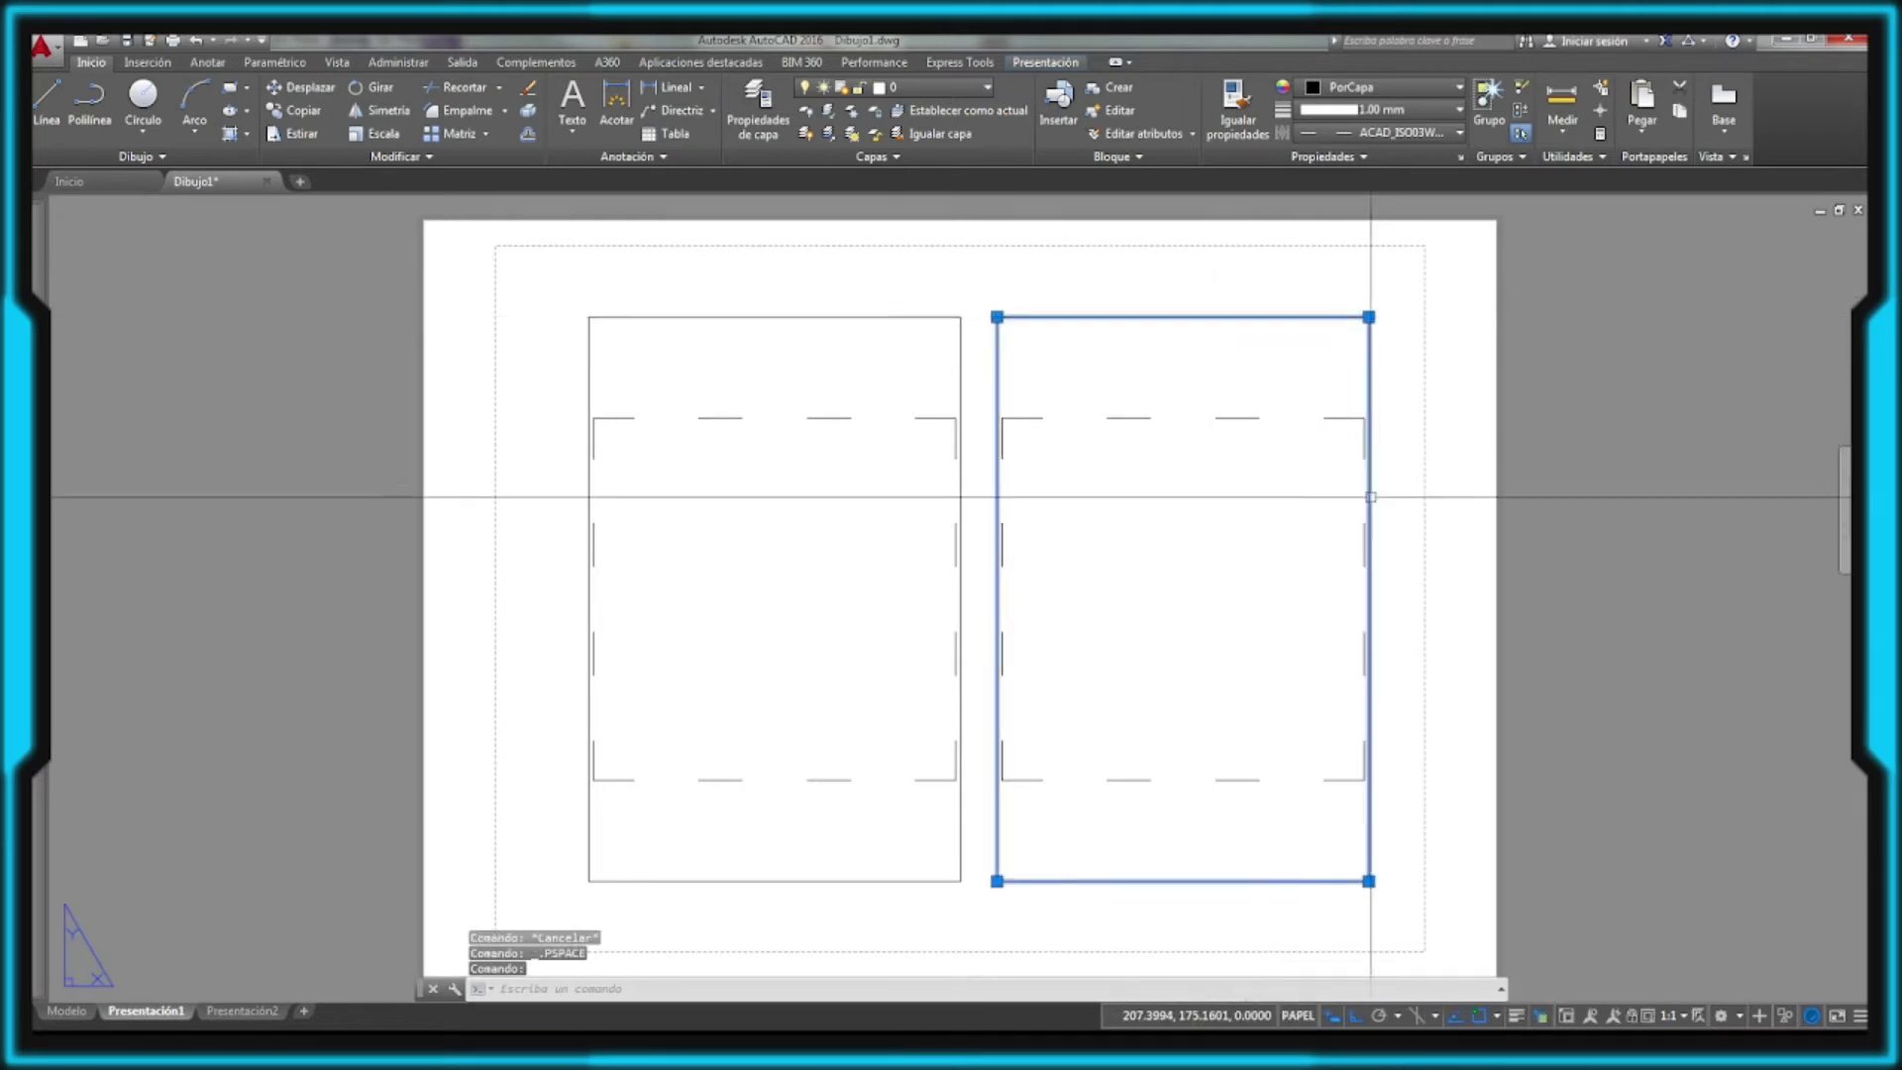
{"action": "left_click", "coordinate": [1683, 1016]}
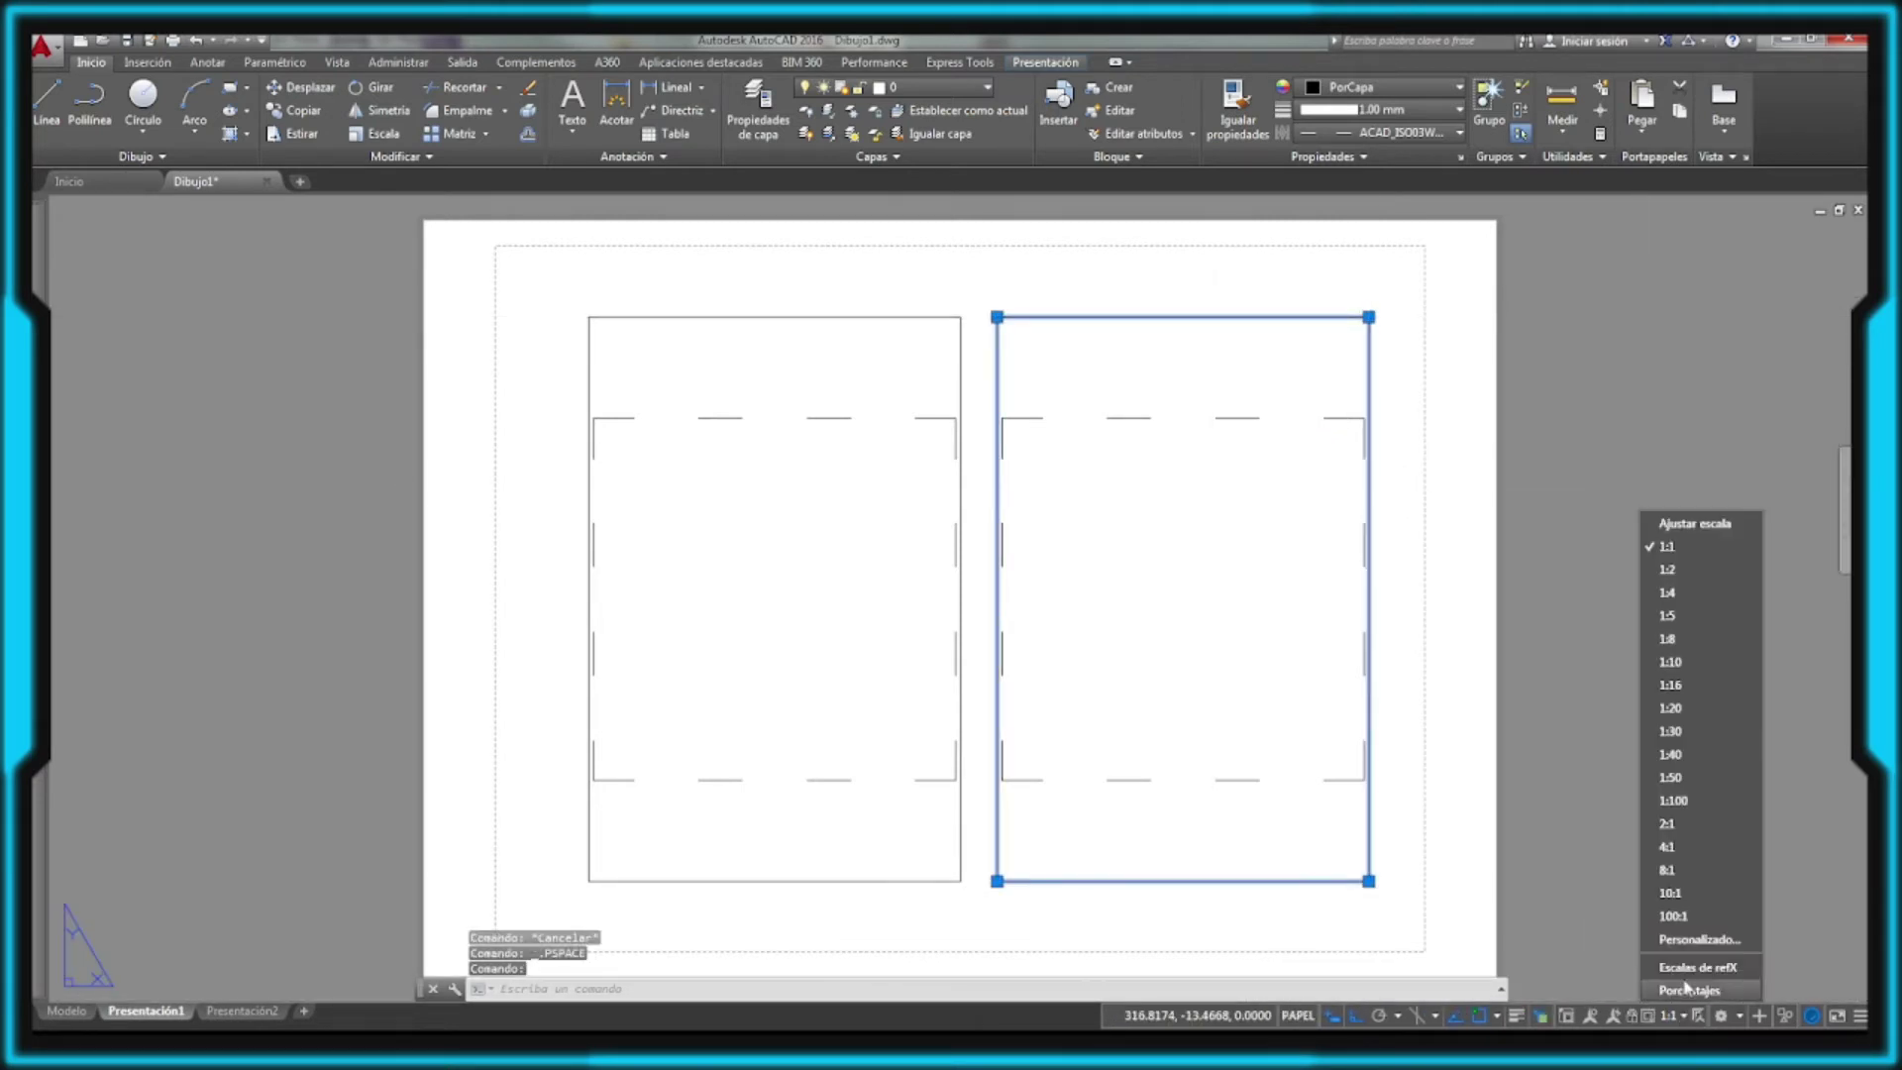
{"action": "left_click", "coordinate": [1684, 584]}
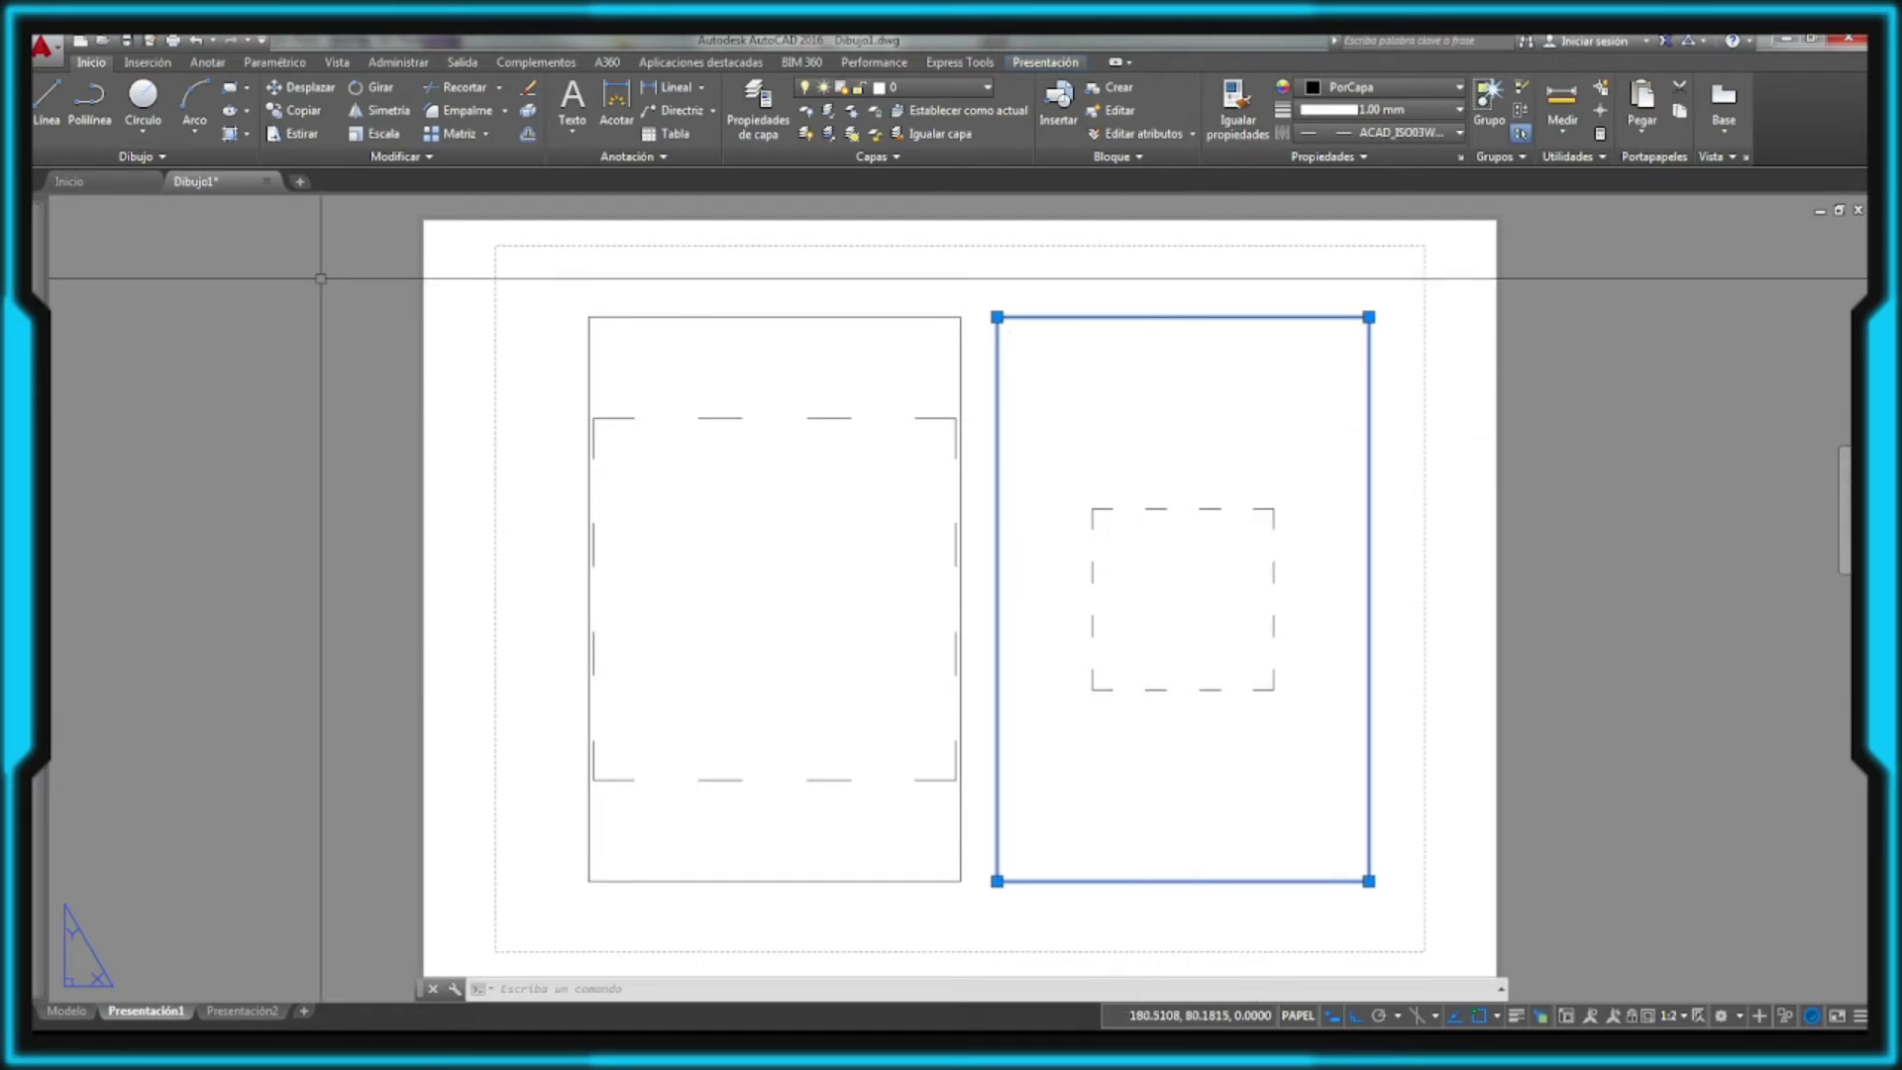
{"action": "left_click", "coordinate": [173, 43]}
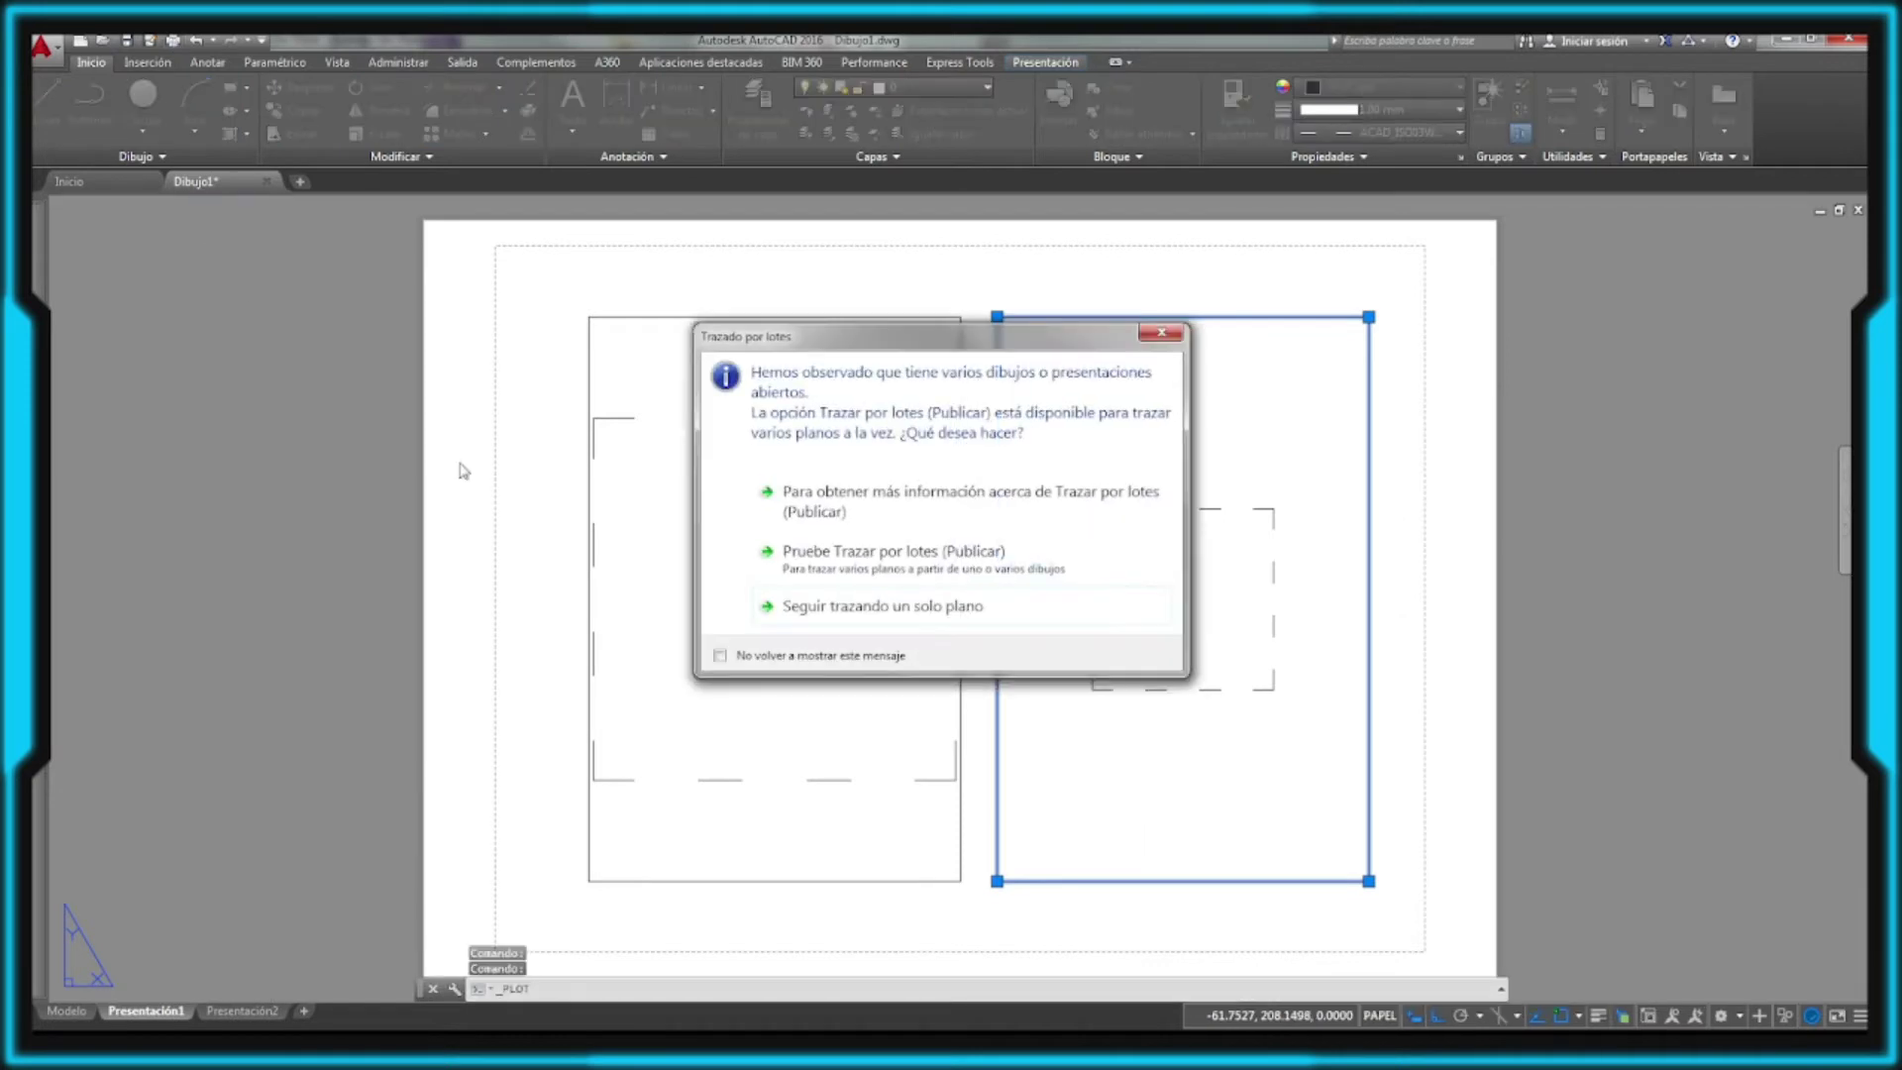
{"action": "left_click", "coordinate": [798, 611]}
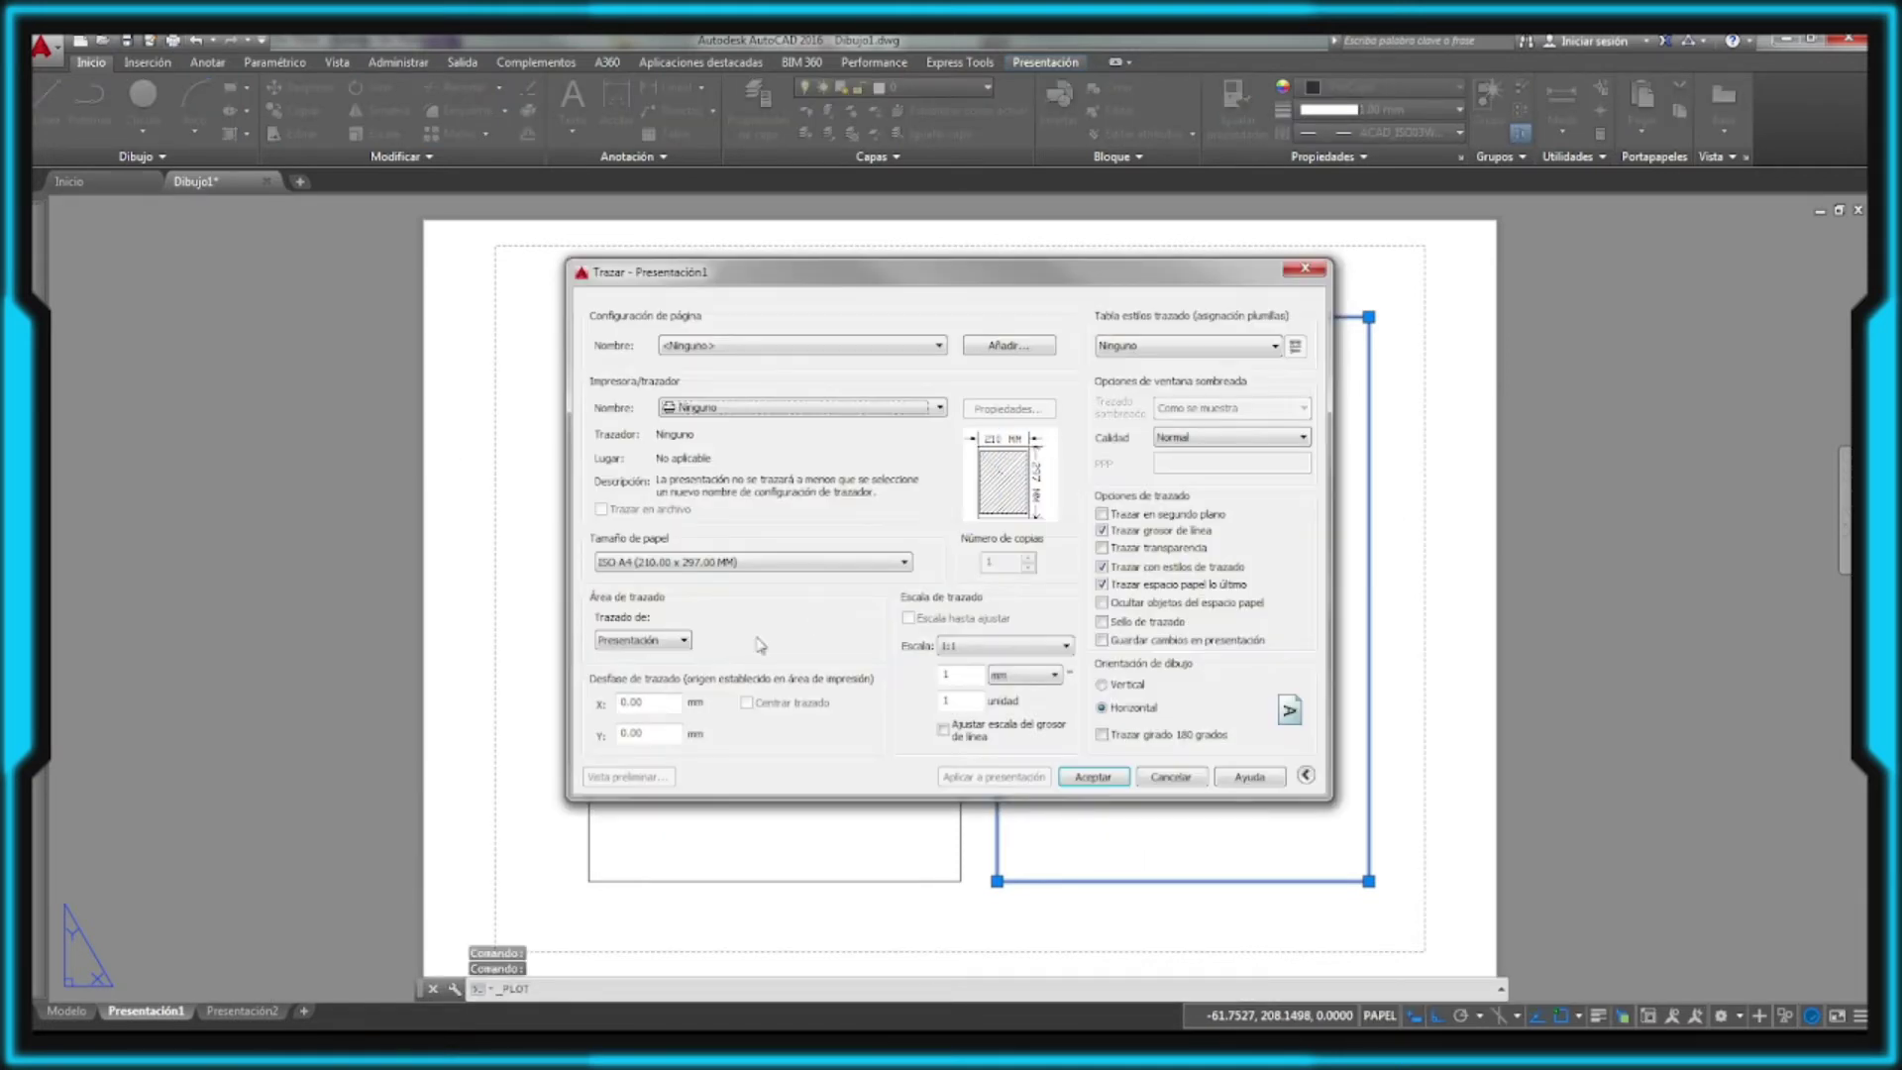
{"action": "left_click", "coordinate": [706, 407]}
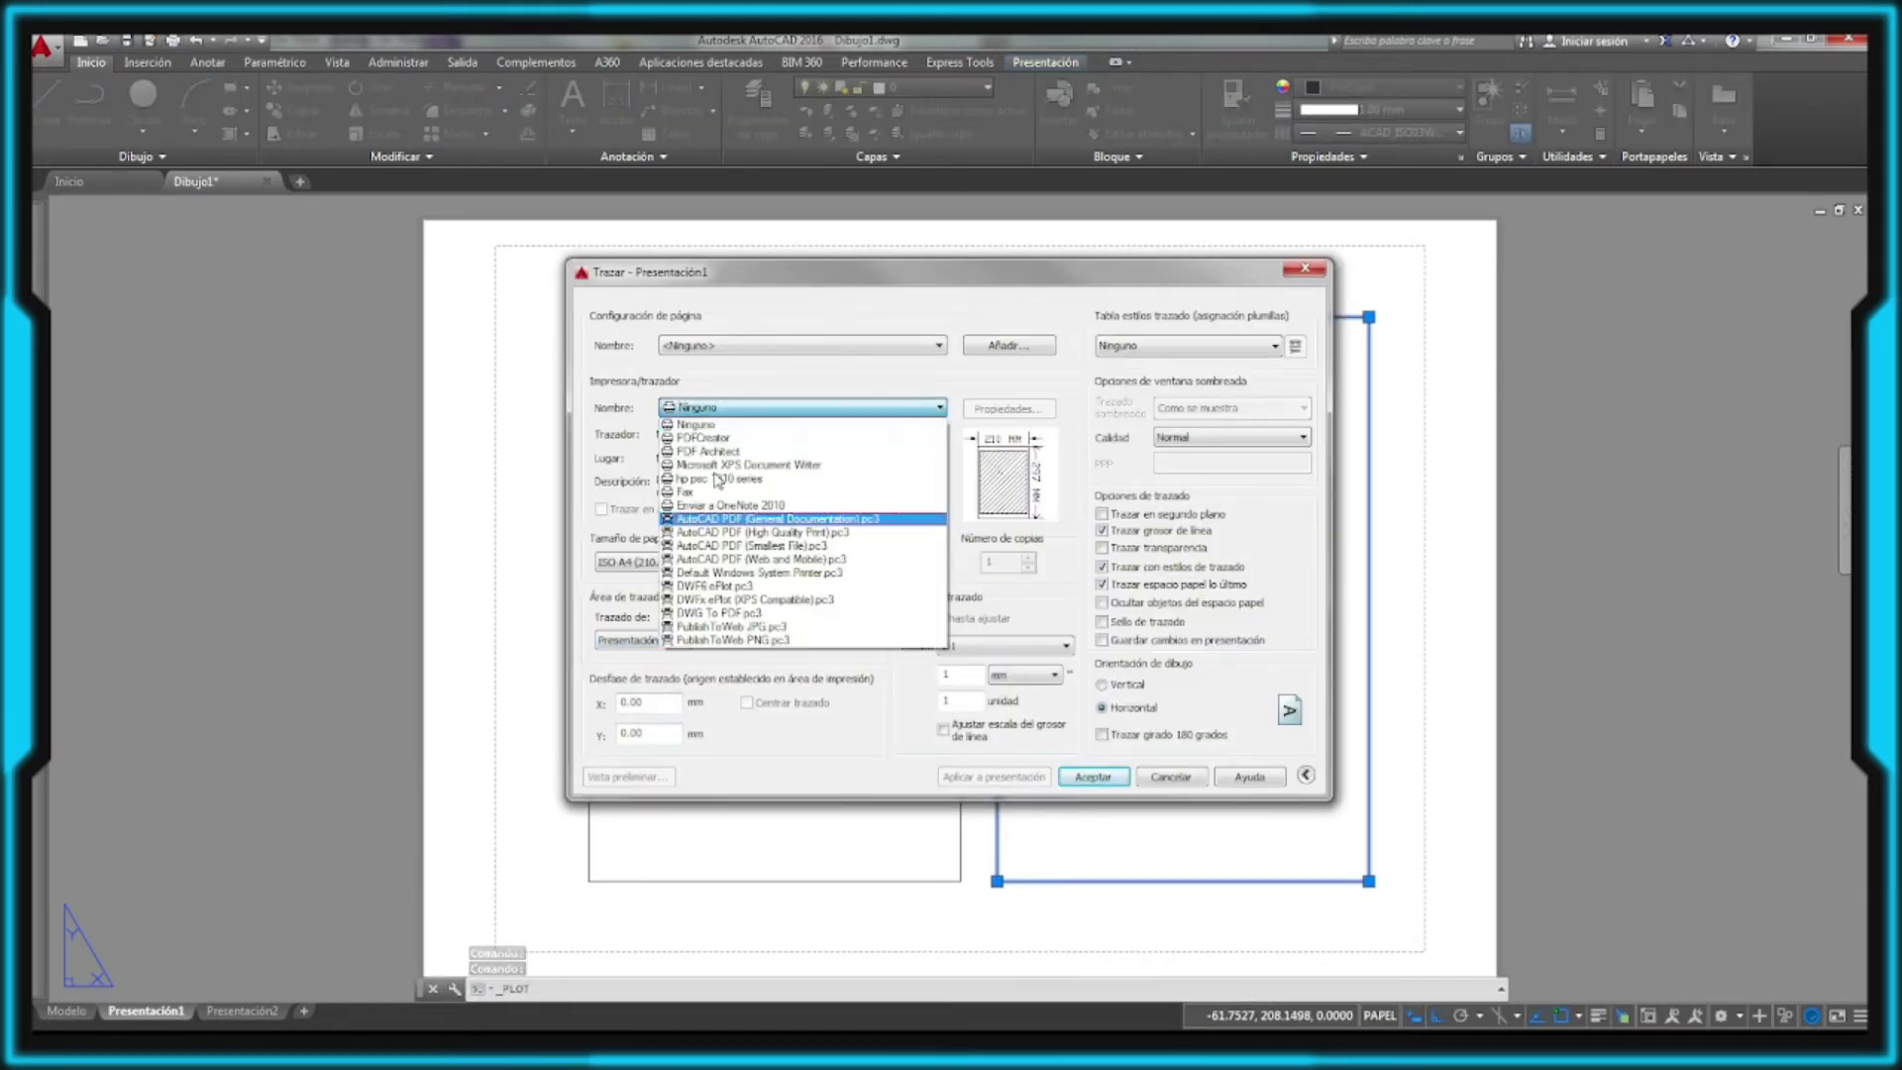
{"action": "left_click", "coordinate": [750, 613]}
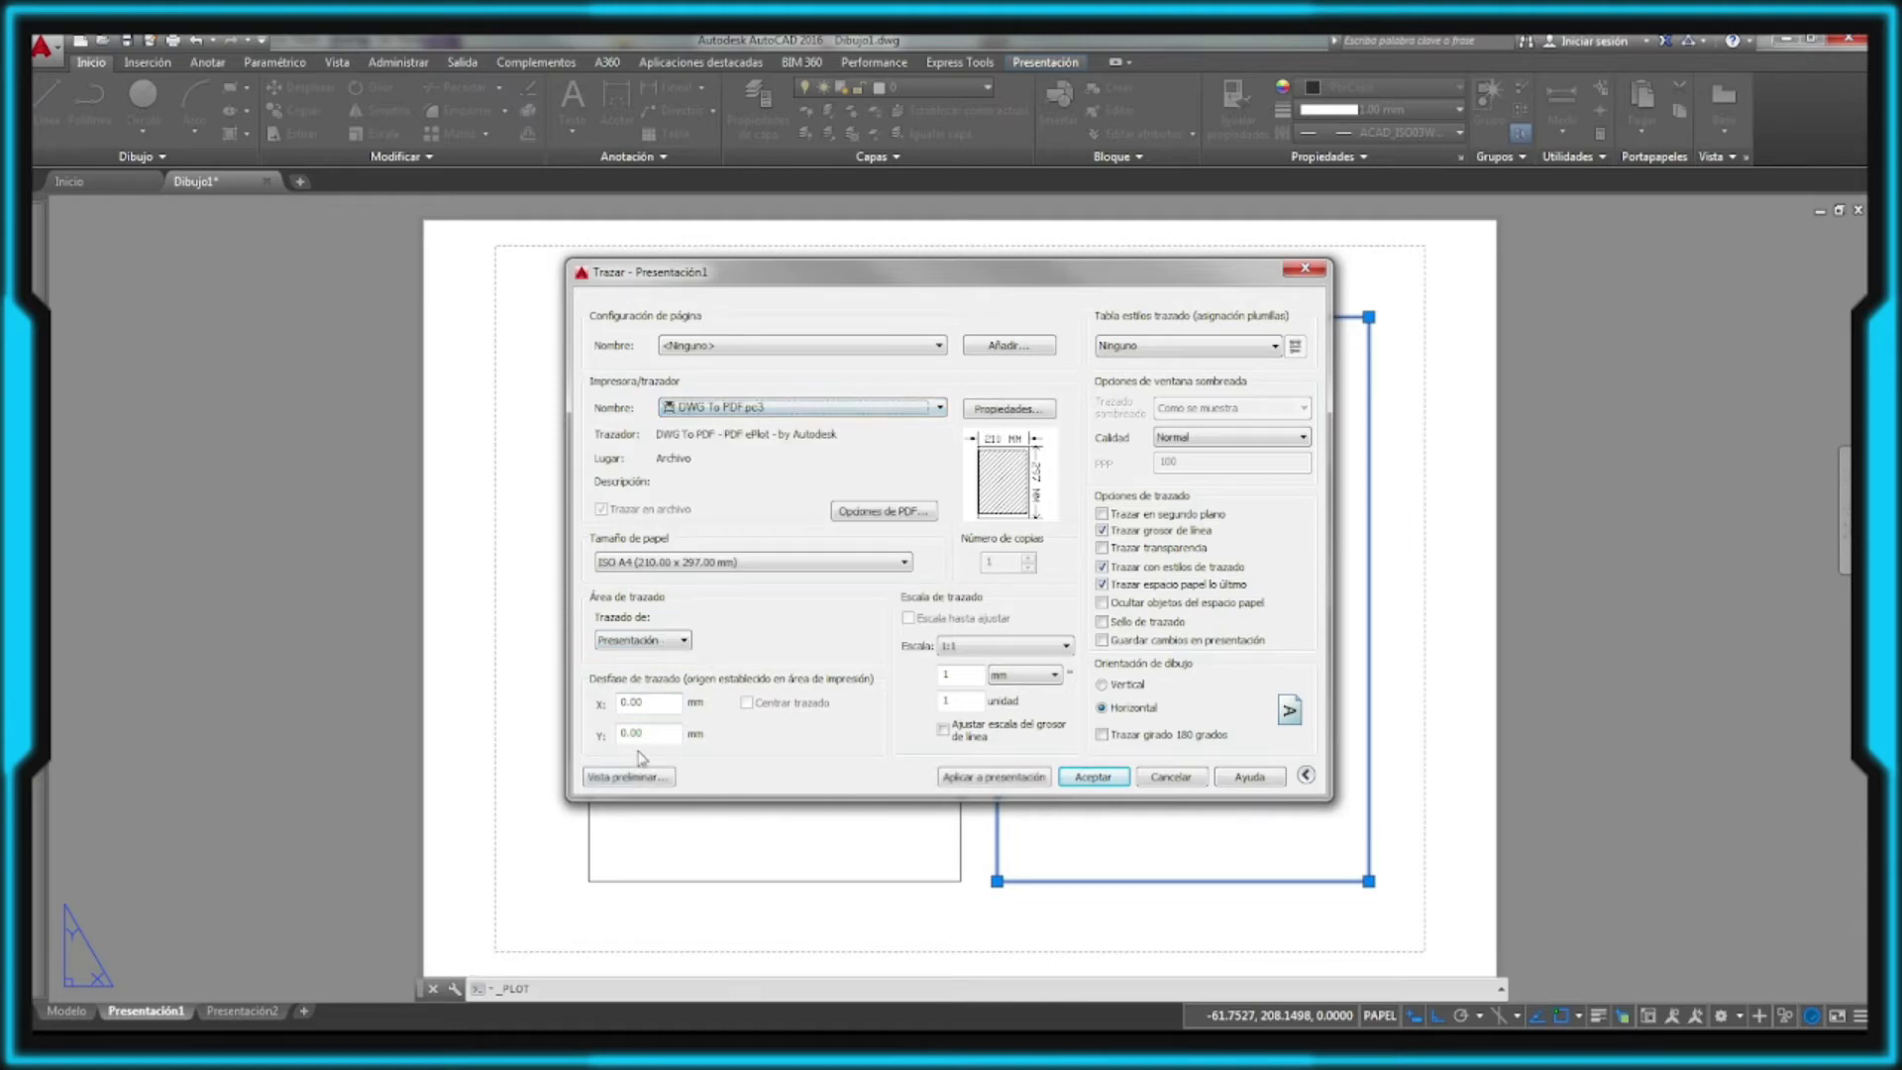
{"action": "left_click", "coordinate": [634, 775]}
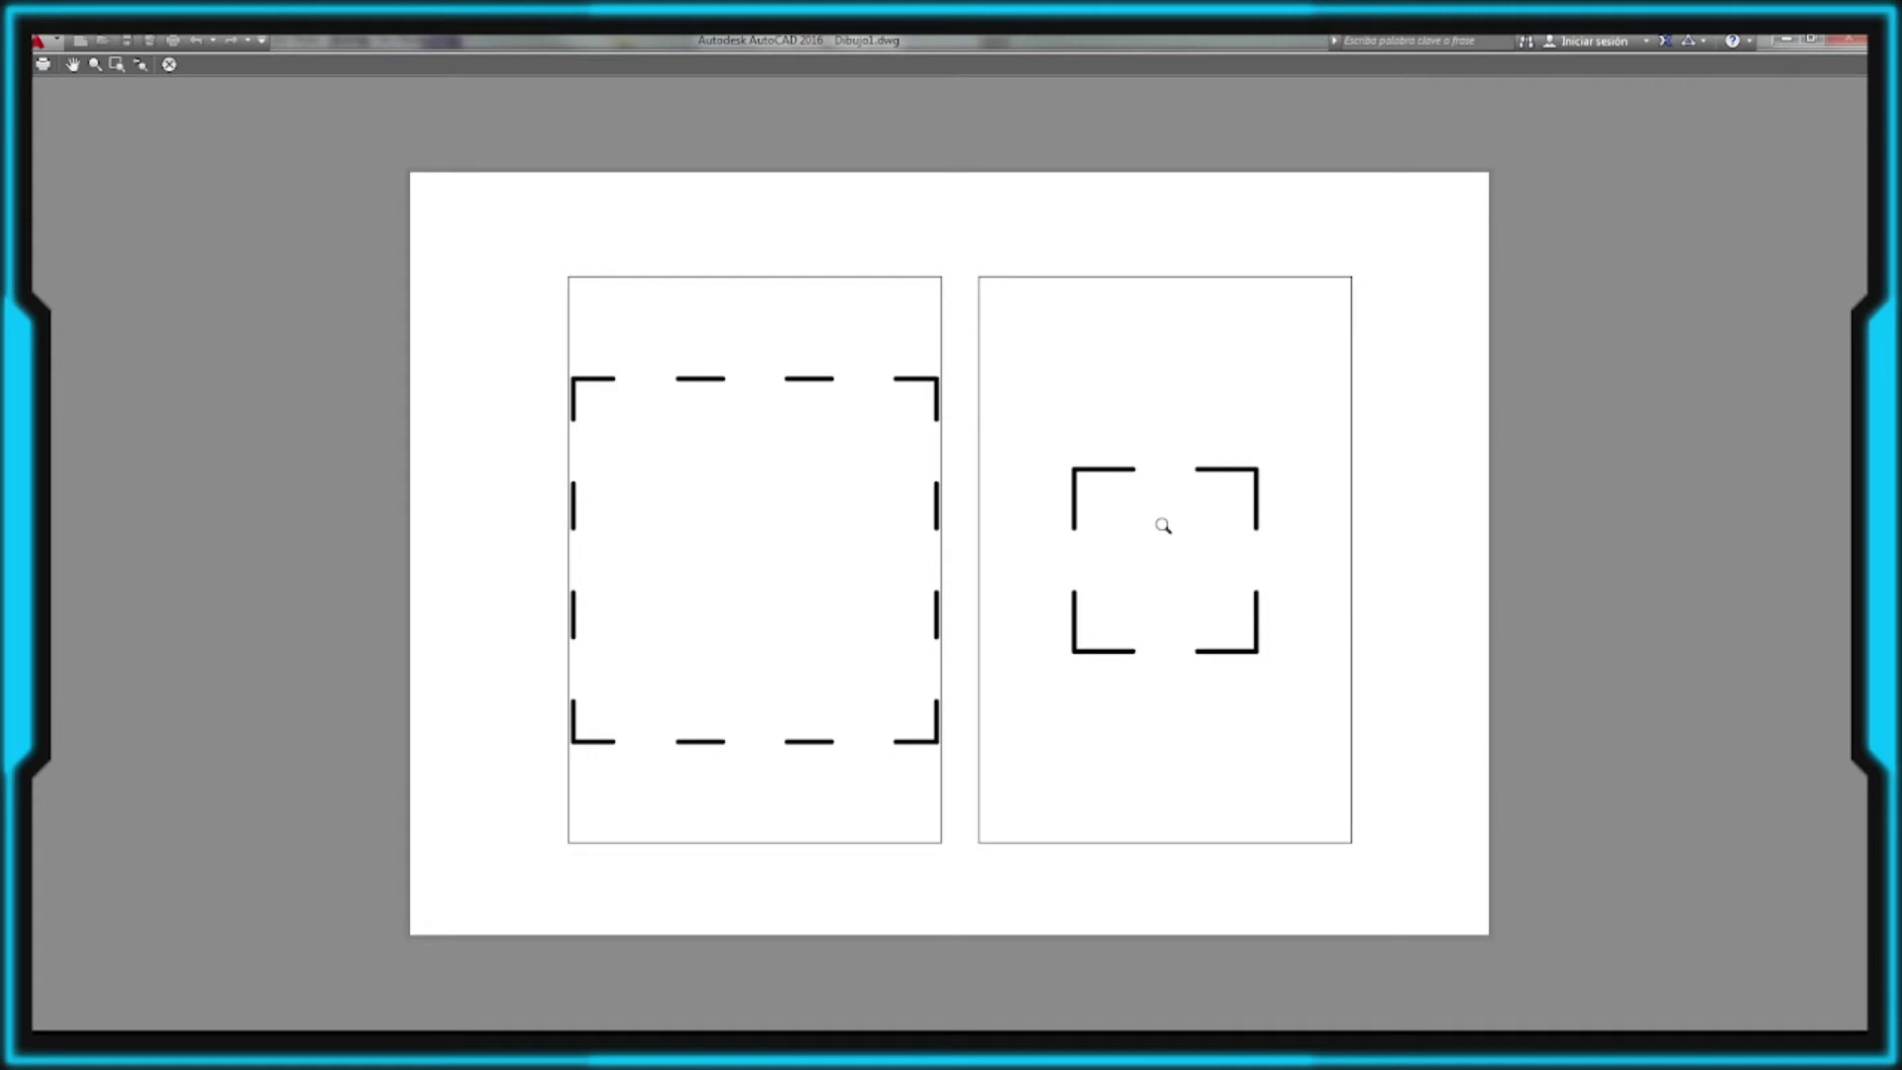
{"action": "key", "text": "Escape"}
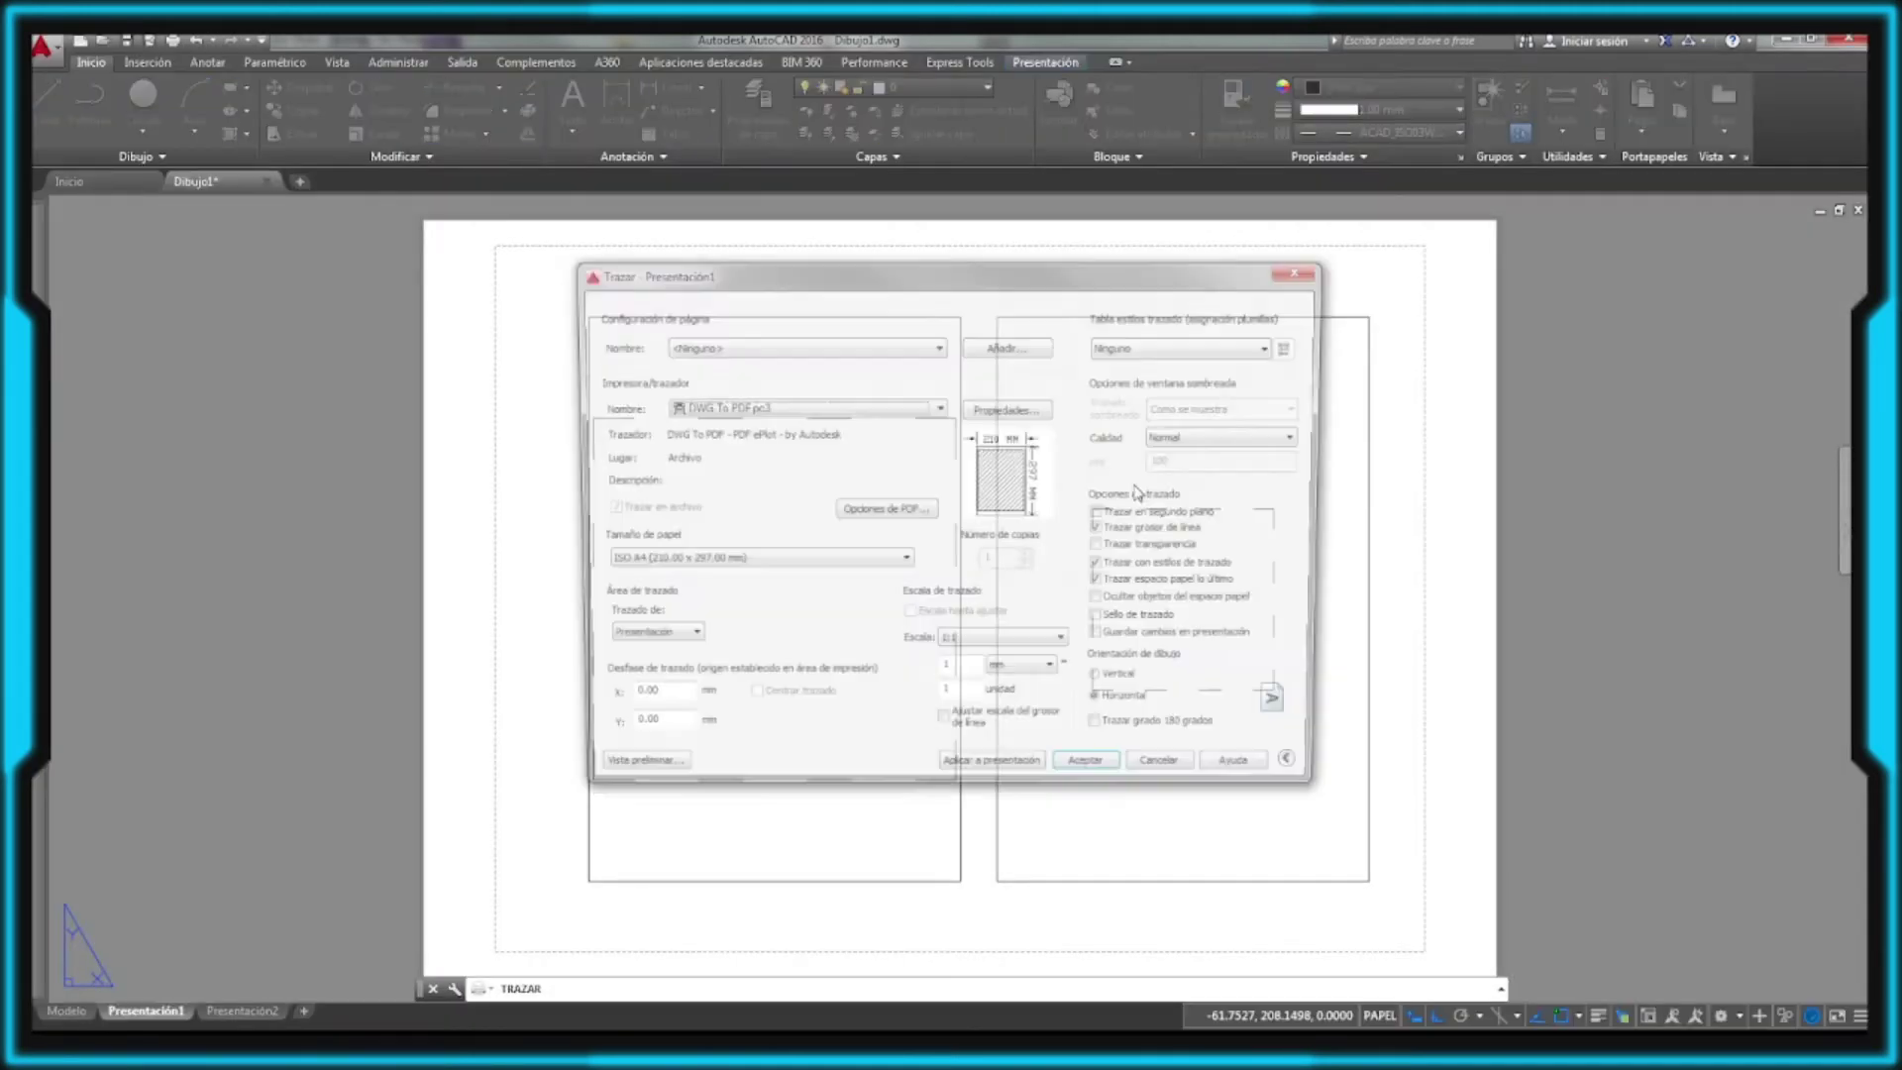
{"action": "left_click", "coordinate": [1171, 775]}
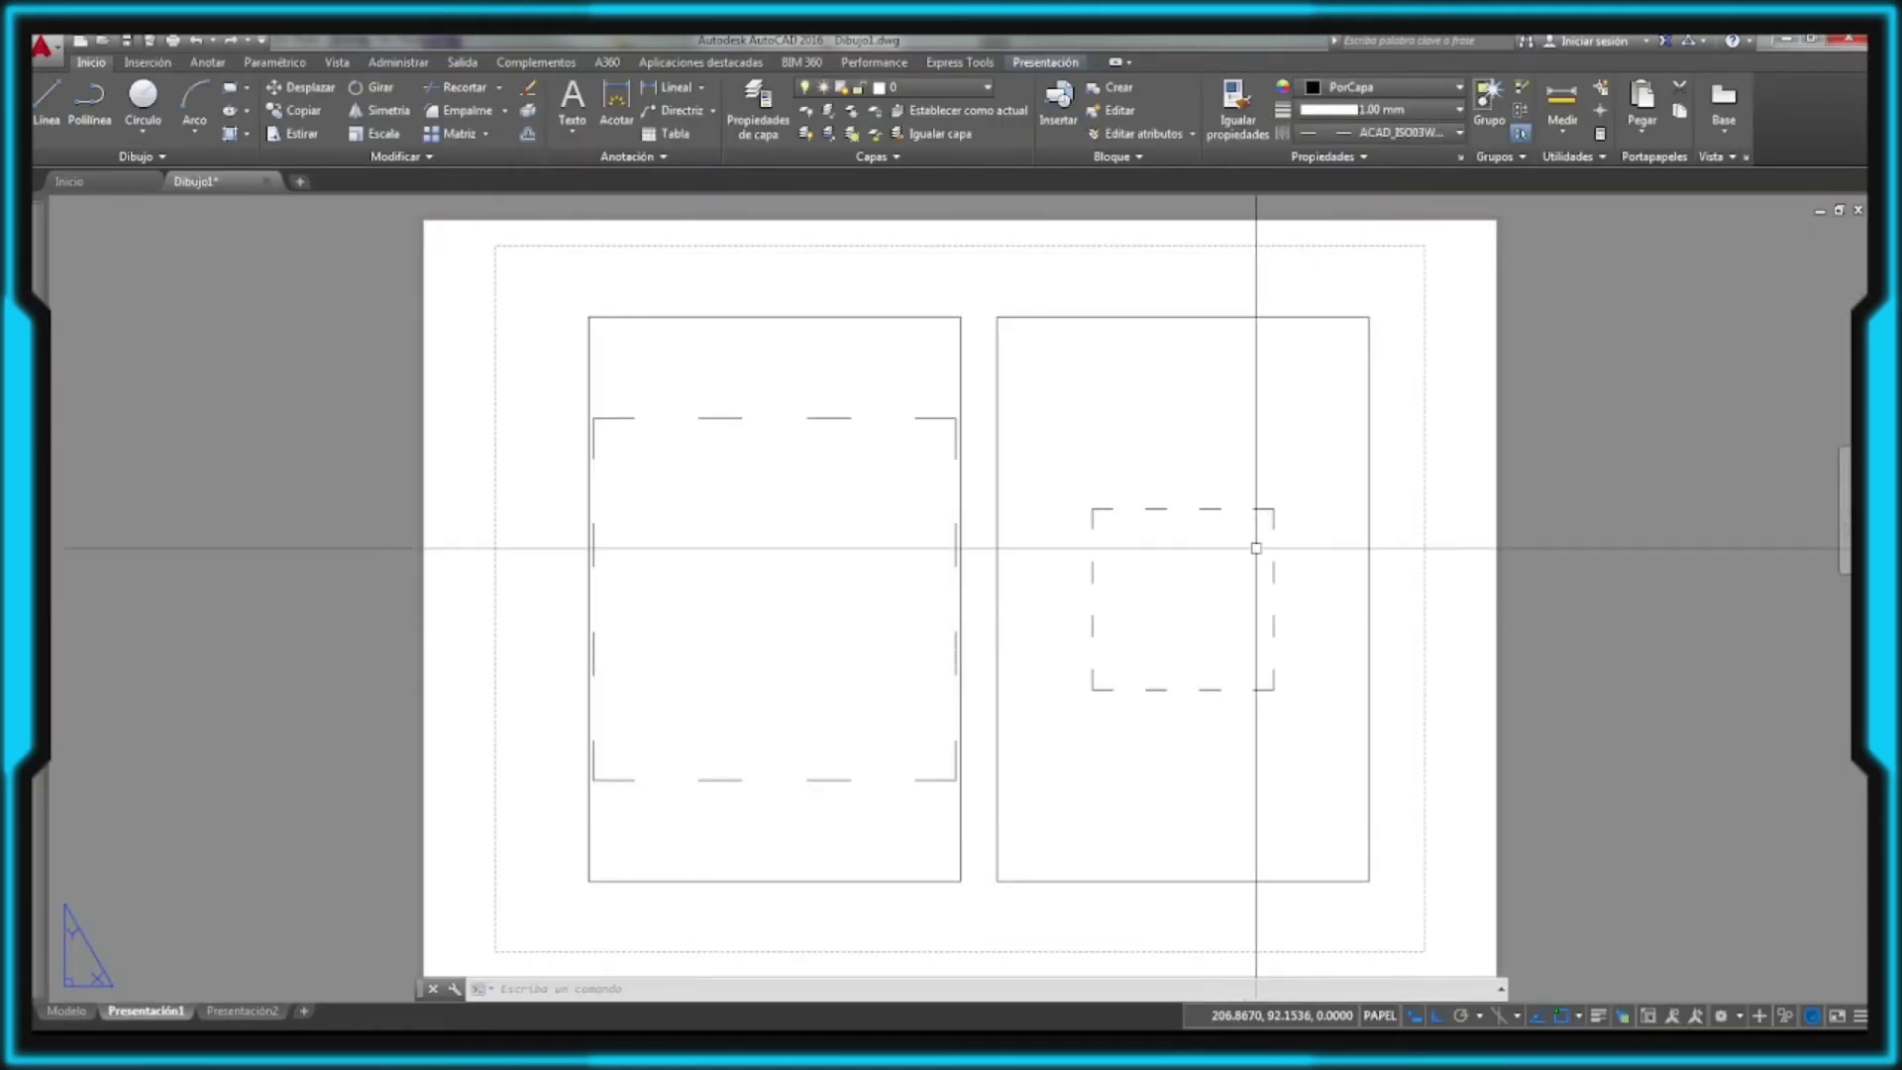
Step: Regenerate the right viewport with RG from inside it, then return to paper space
{"action": "double_click", "coordinate": [1211, 520]}
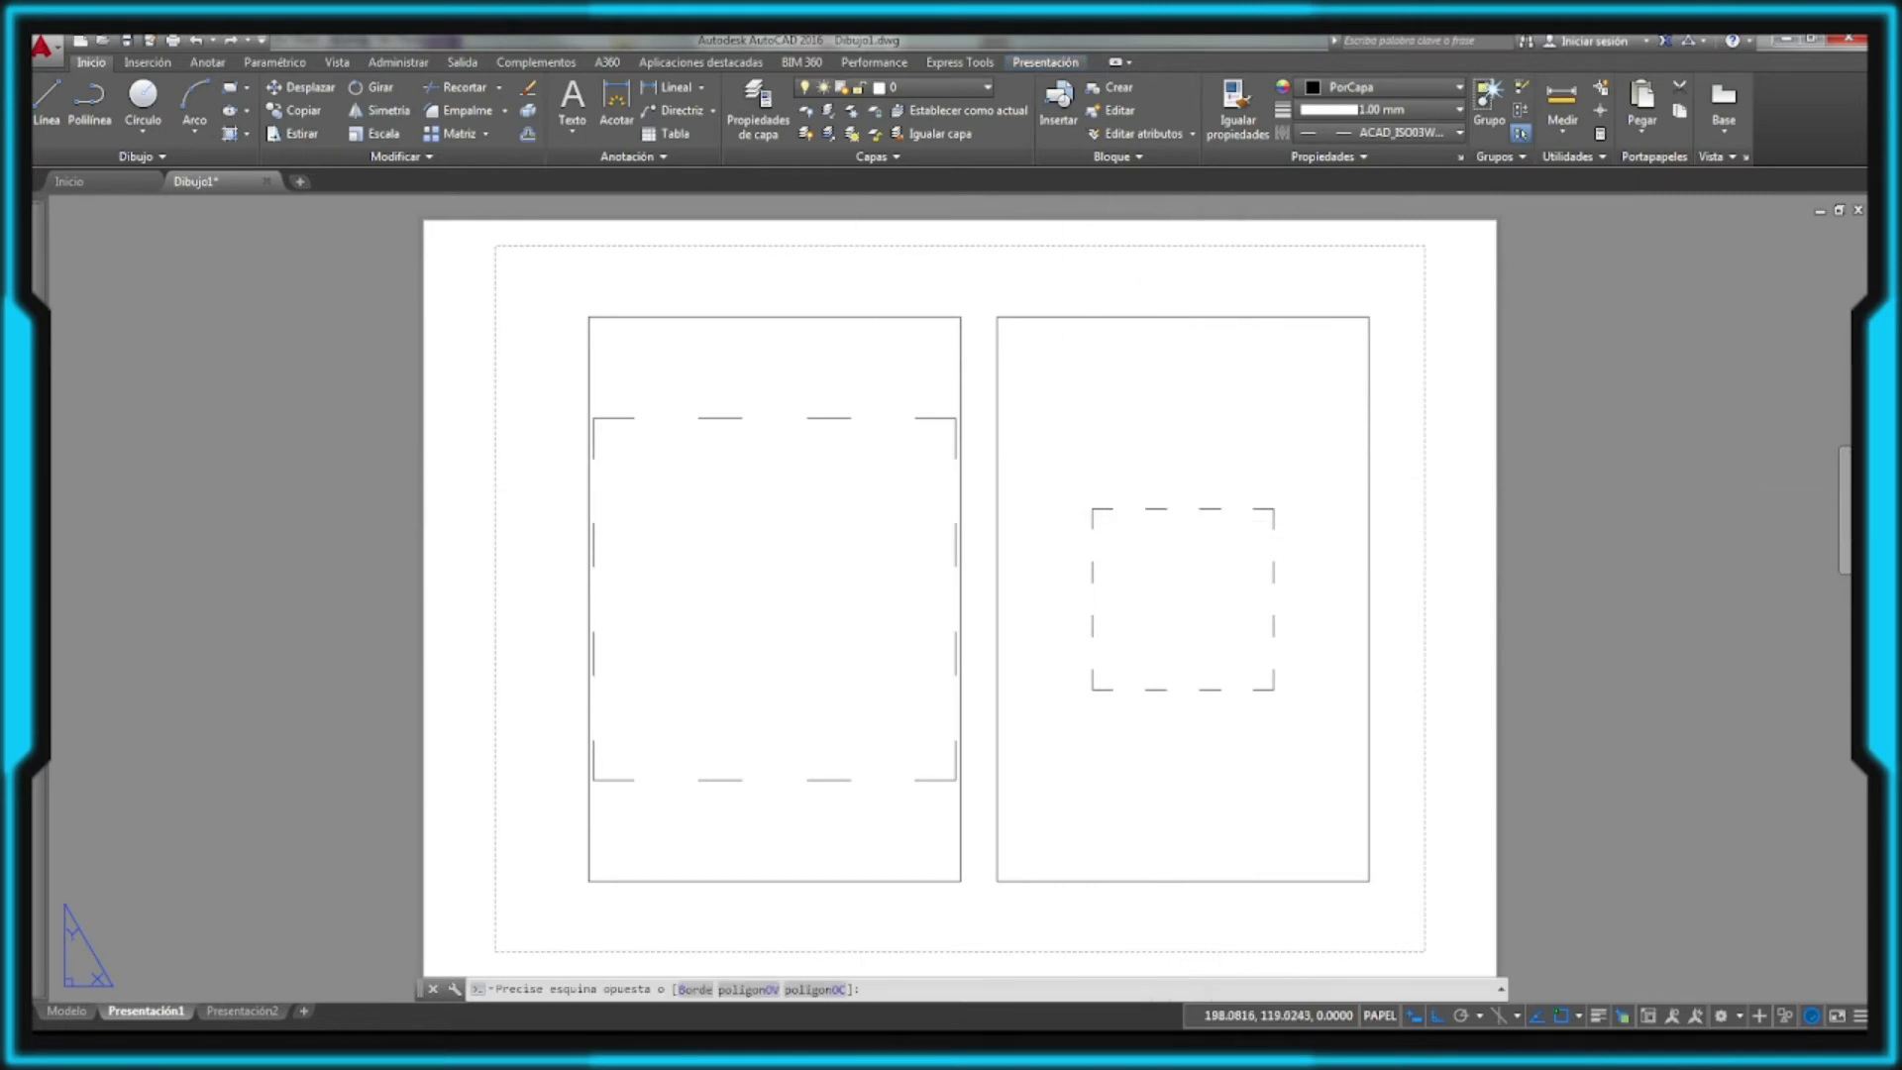
{"action": "type", "text": "RG"}
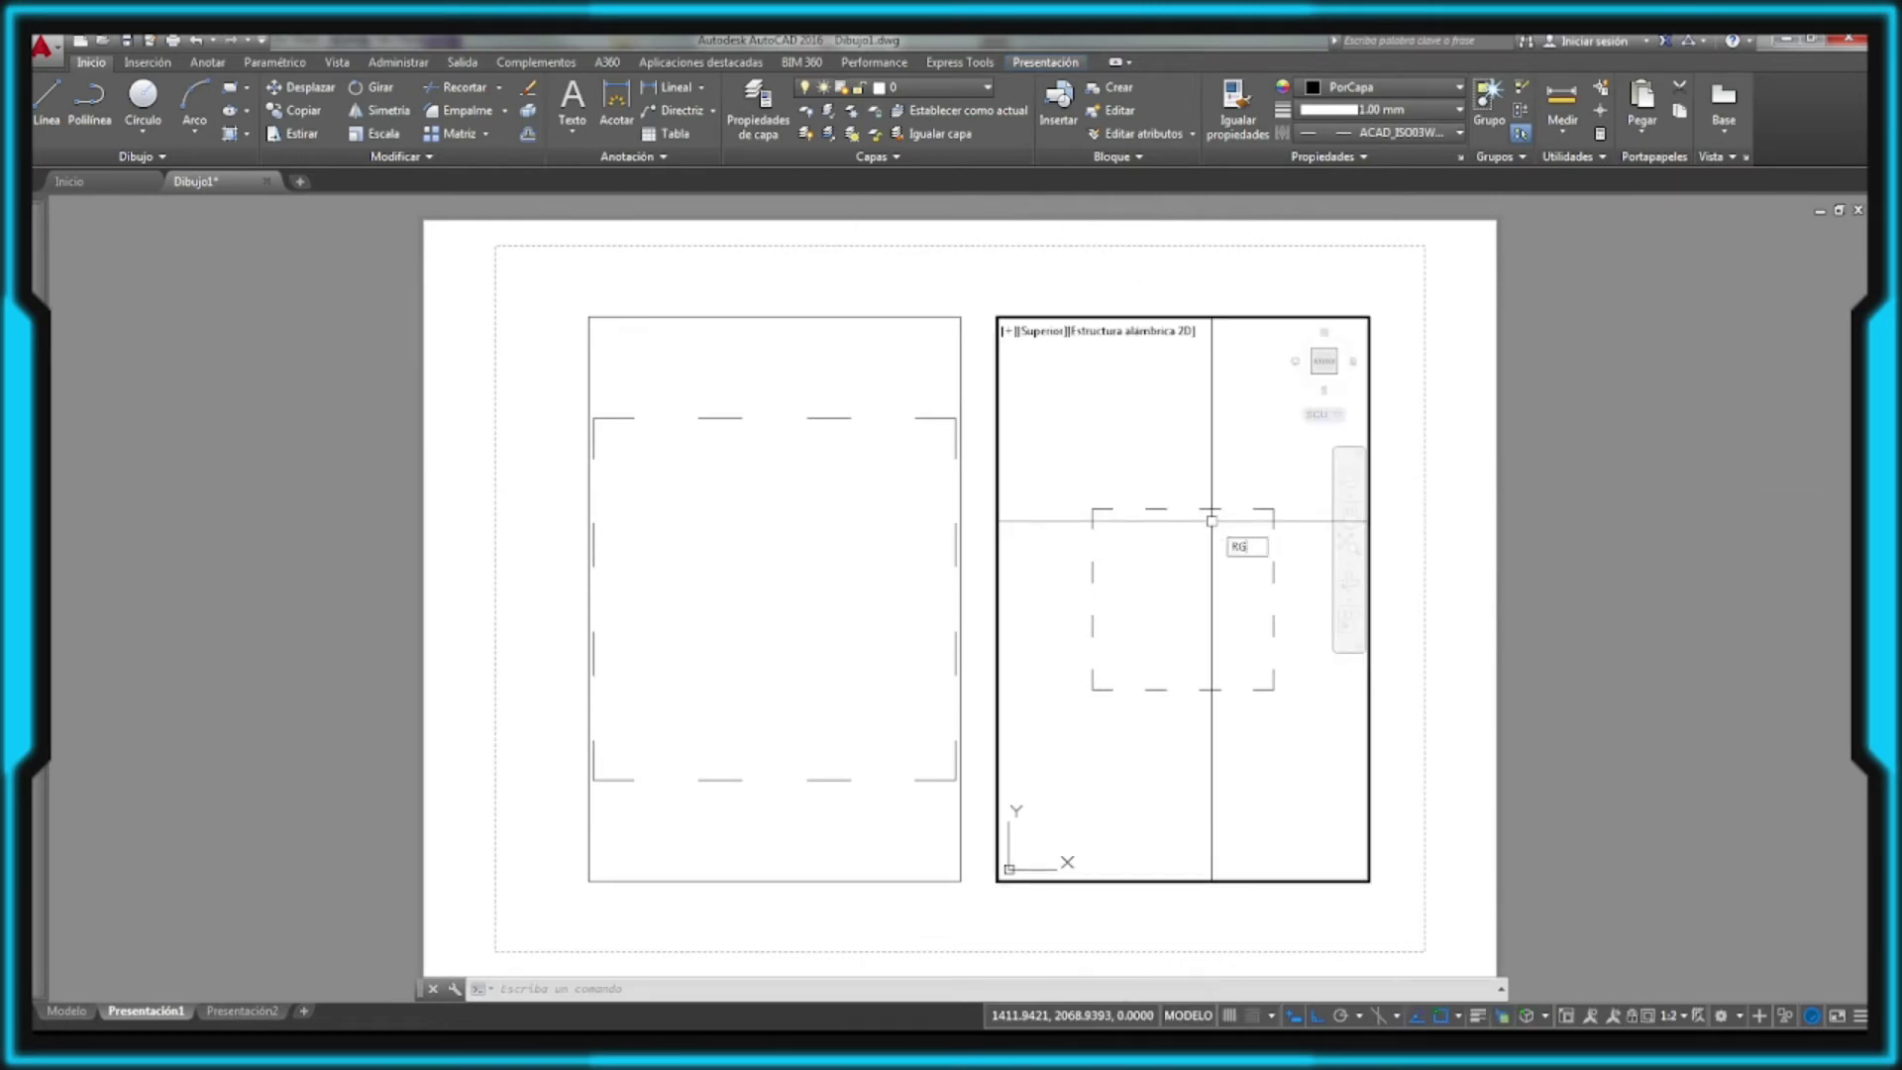
{"action": "key", "text": "Return"}
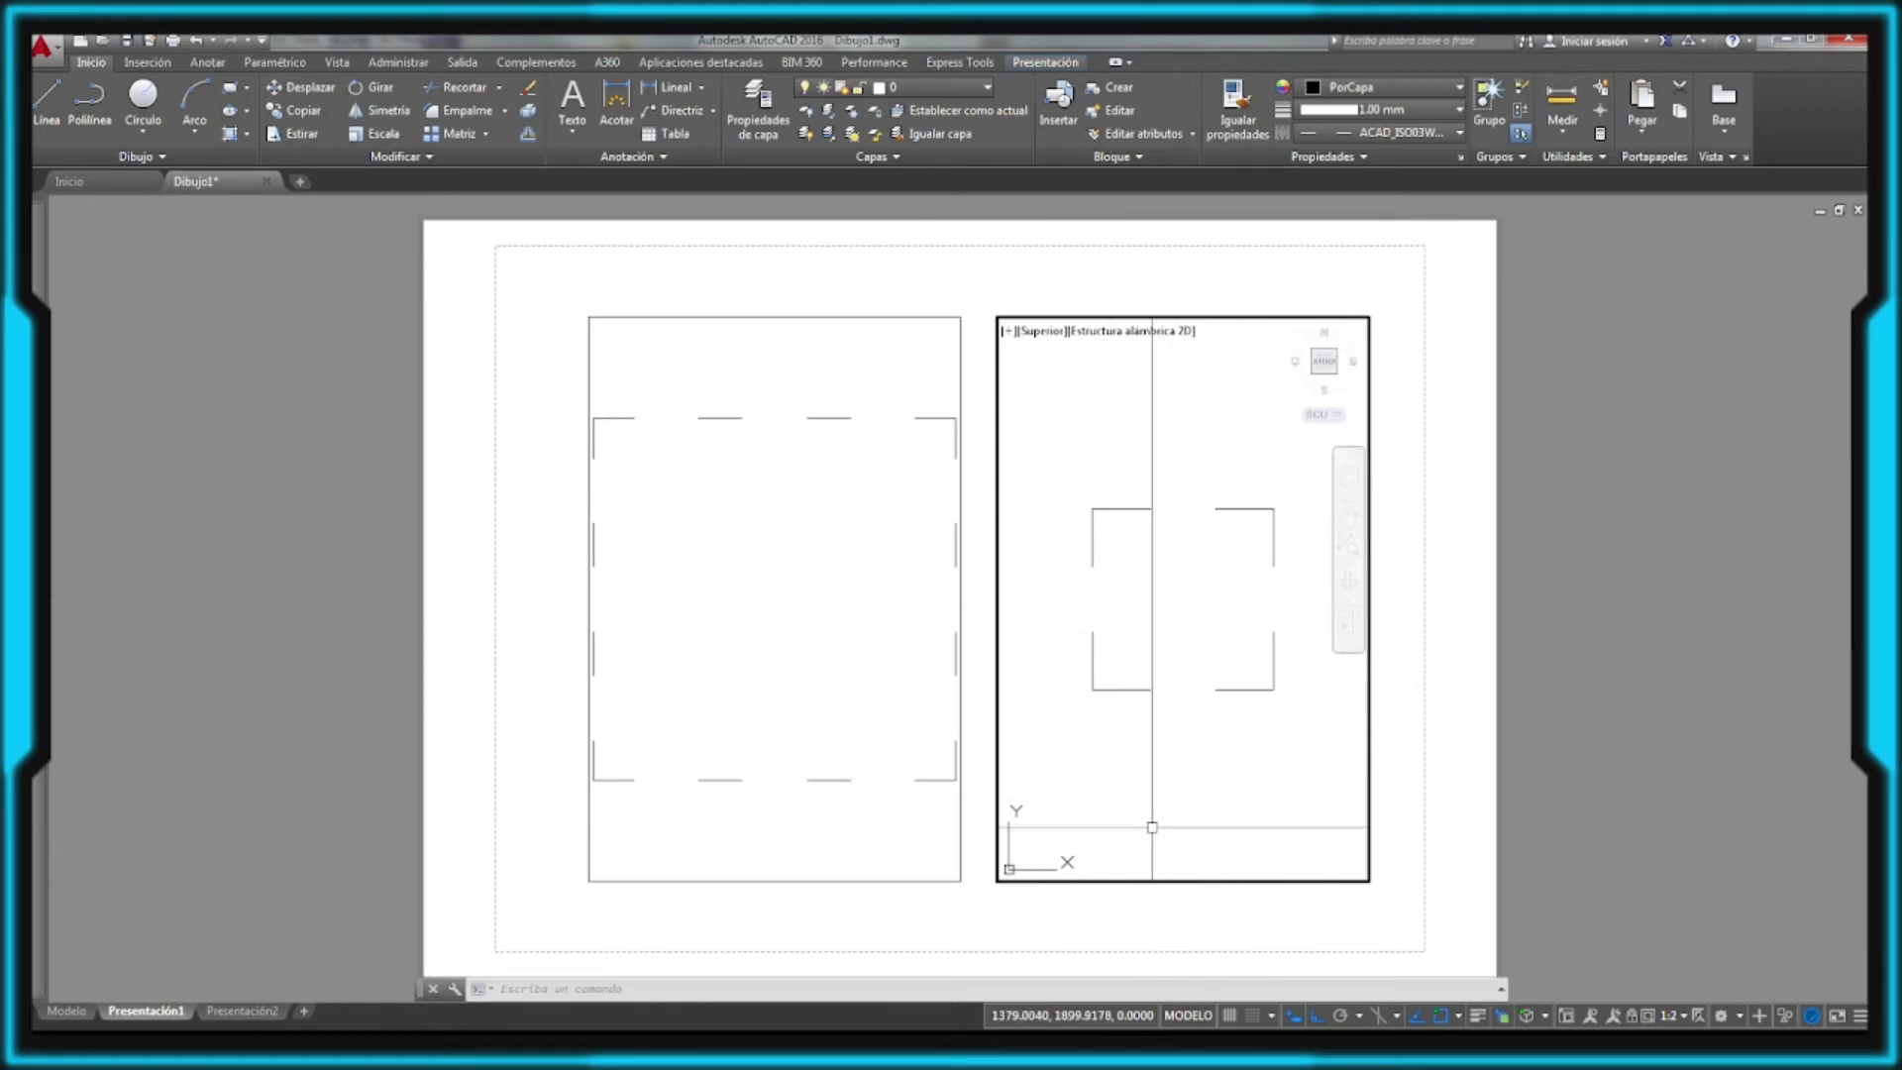
{"action": "double_click", "coordinate": [1084, 913]}
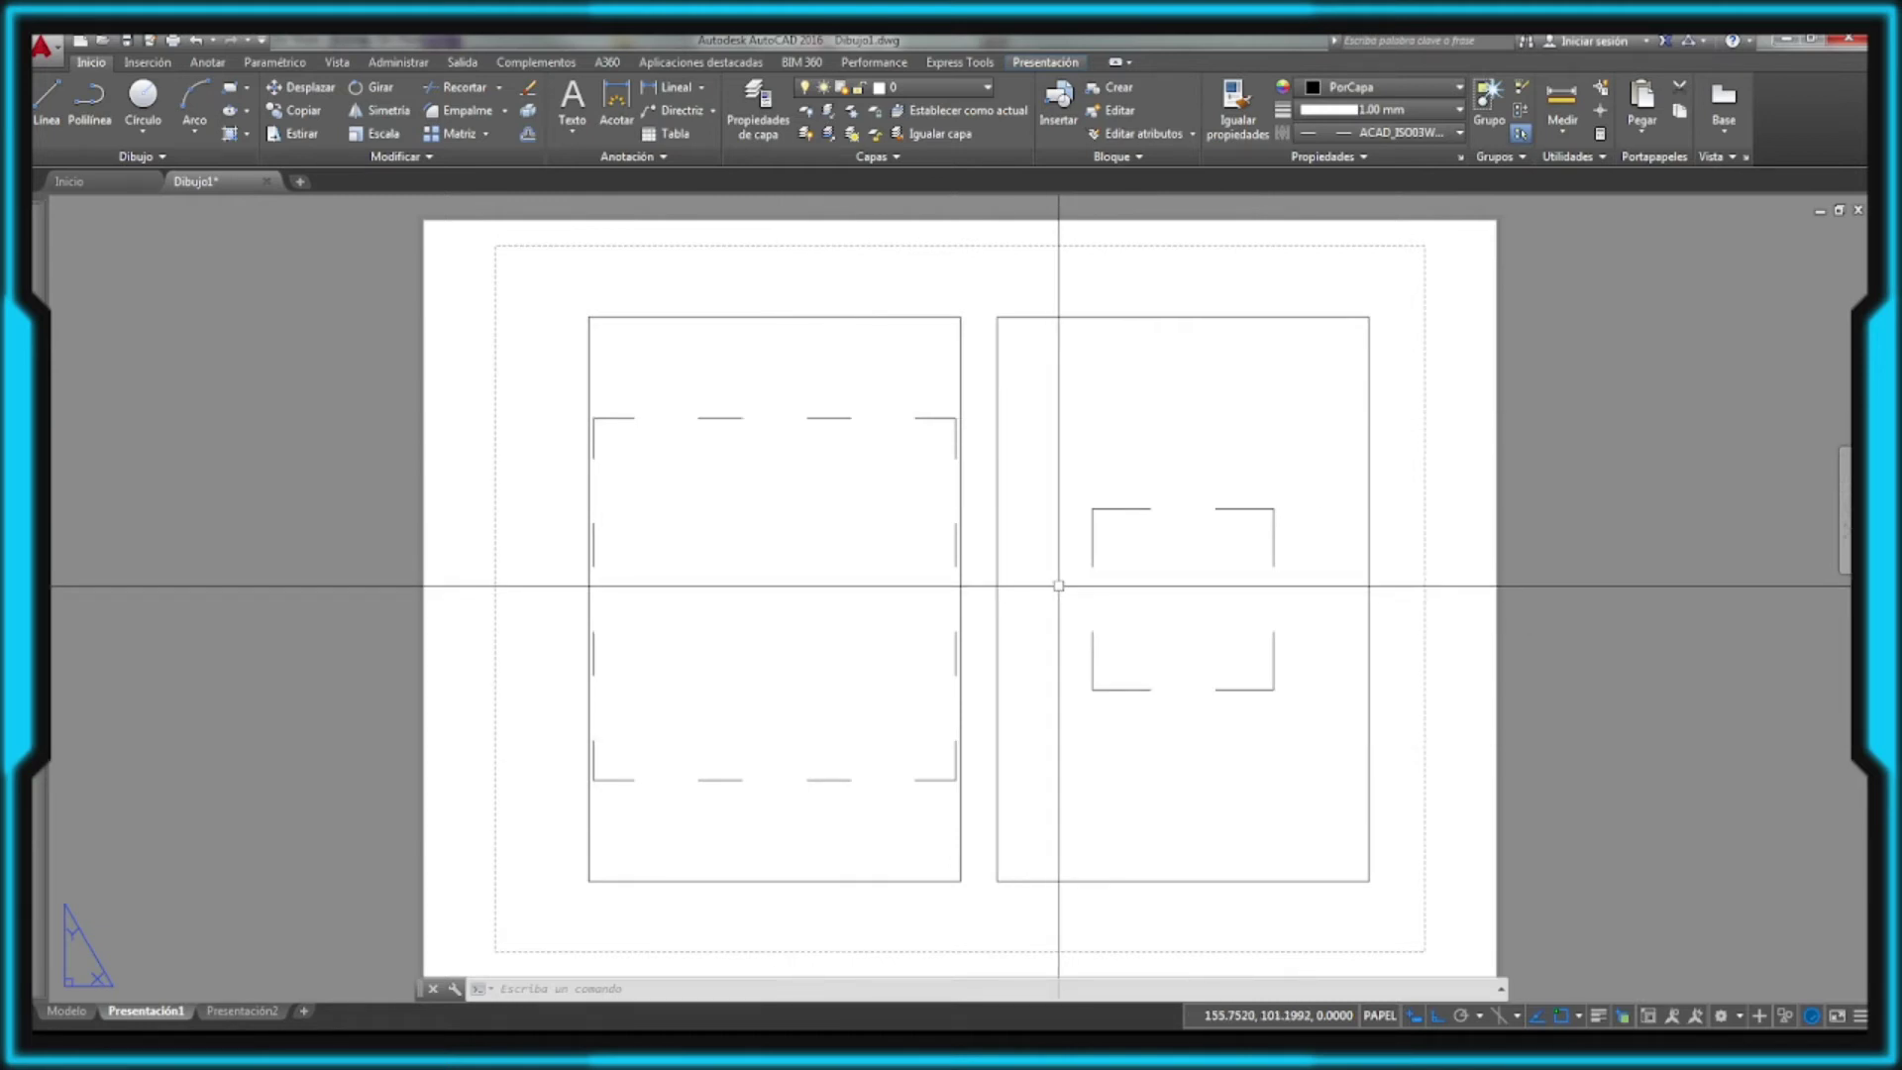
Step: Inside the right viewport, set PSLTSCALE to 0, regenerate, and return to paper space
{"action": "double_click", "coordinate": [1145, 475]}
{"action": "type", "text": "PLTS"}
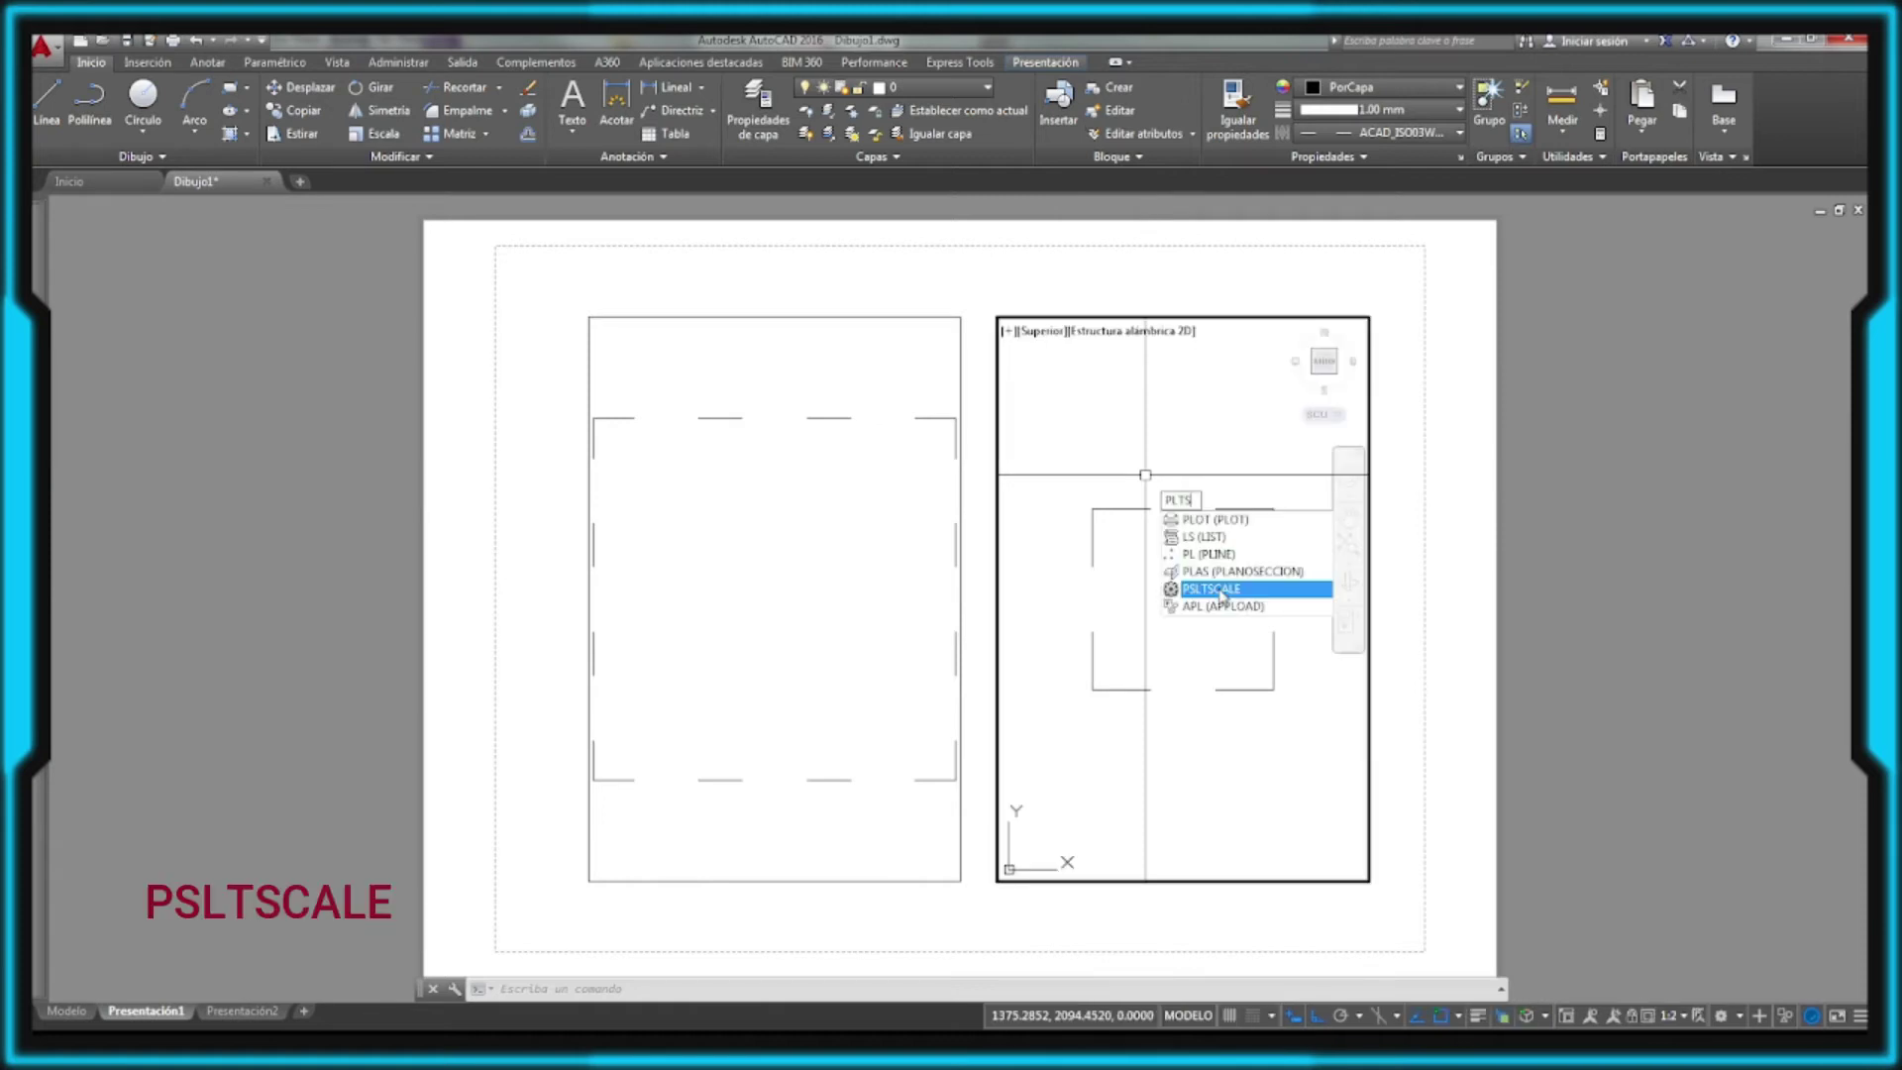
{"action": "left_click", "coordinate": [1218, 589]}
{"action": "type", "text": "0"}
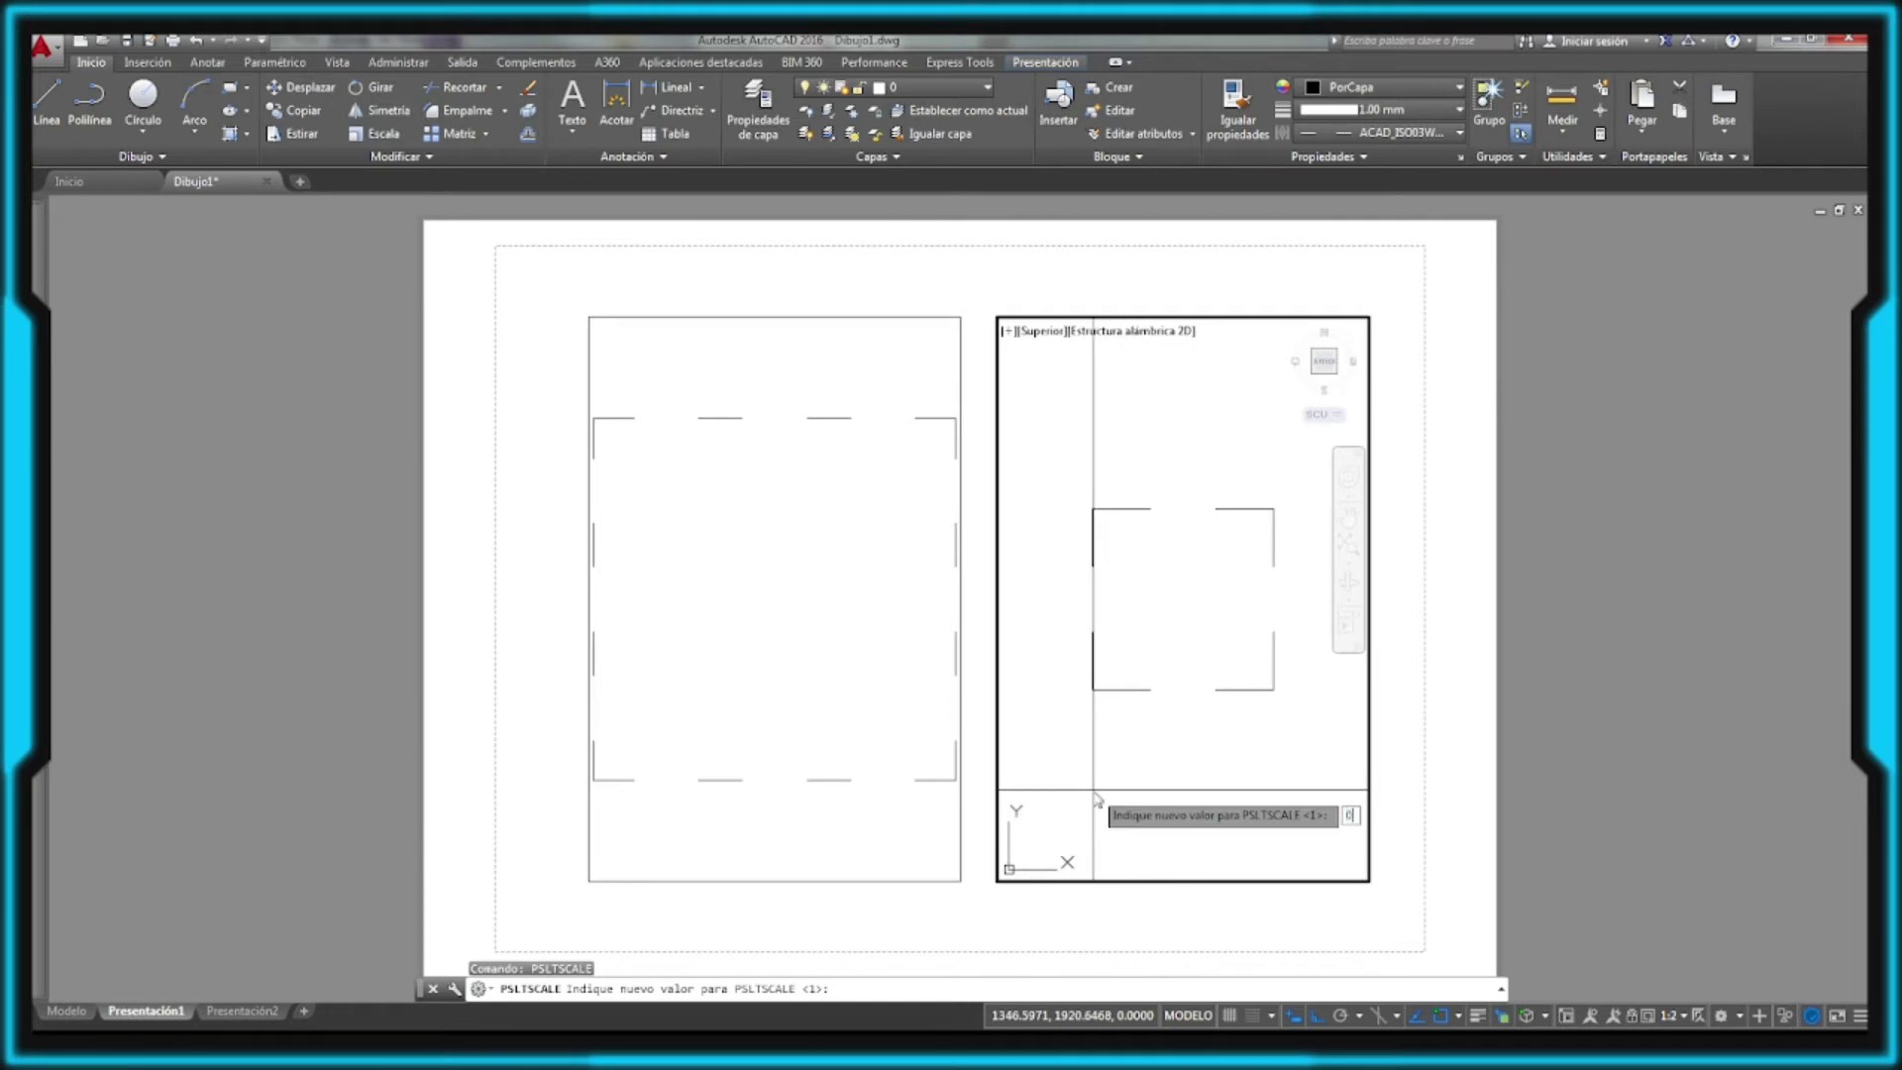
{"action": "key", "text": "Return"}
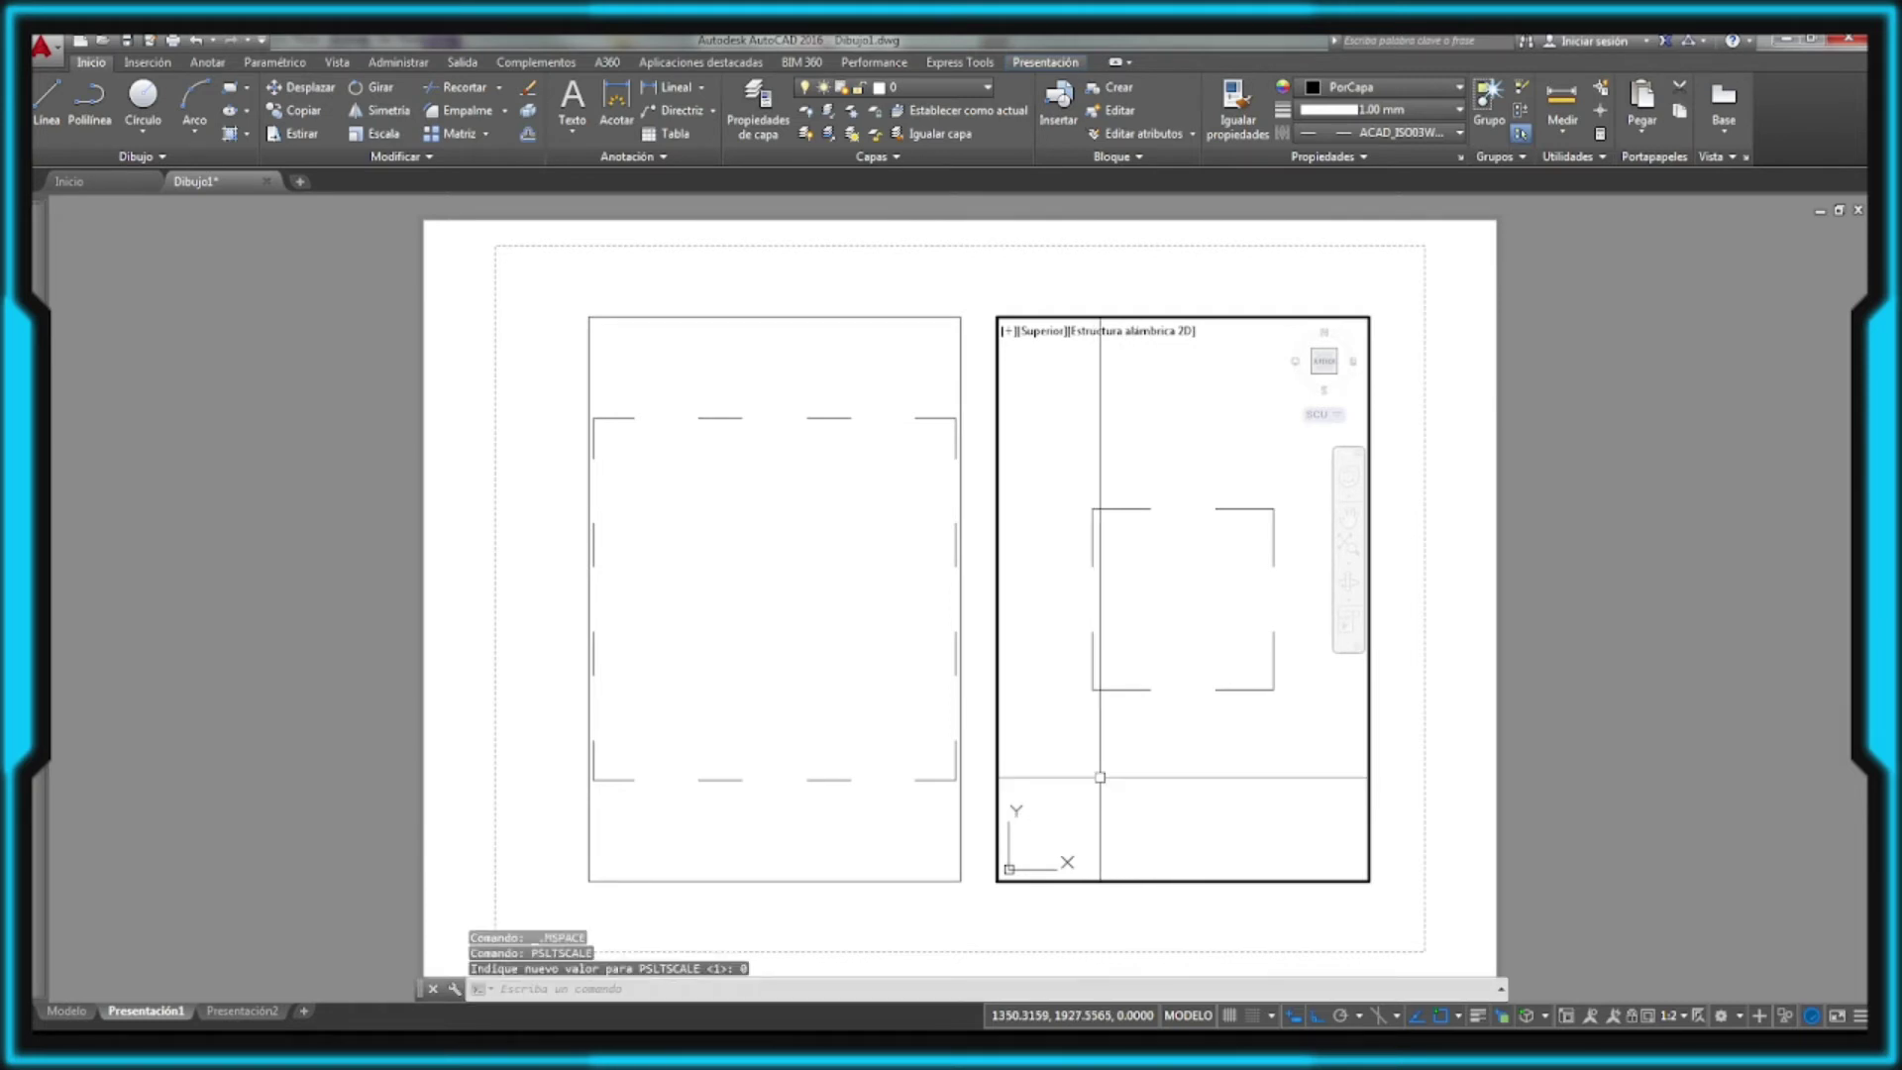
{"action": "type", "text": "rg"}
{"action": "key", "text": "Return"}
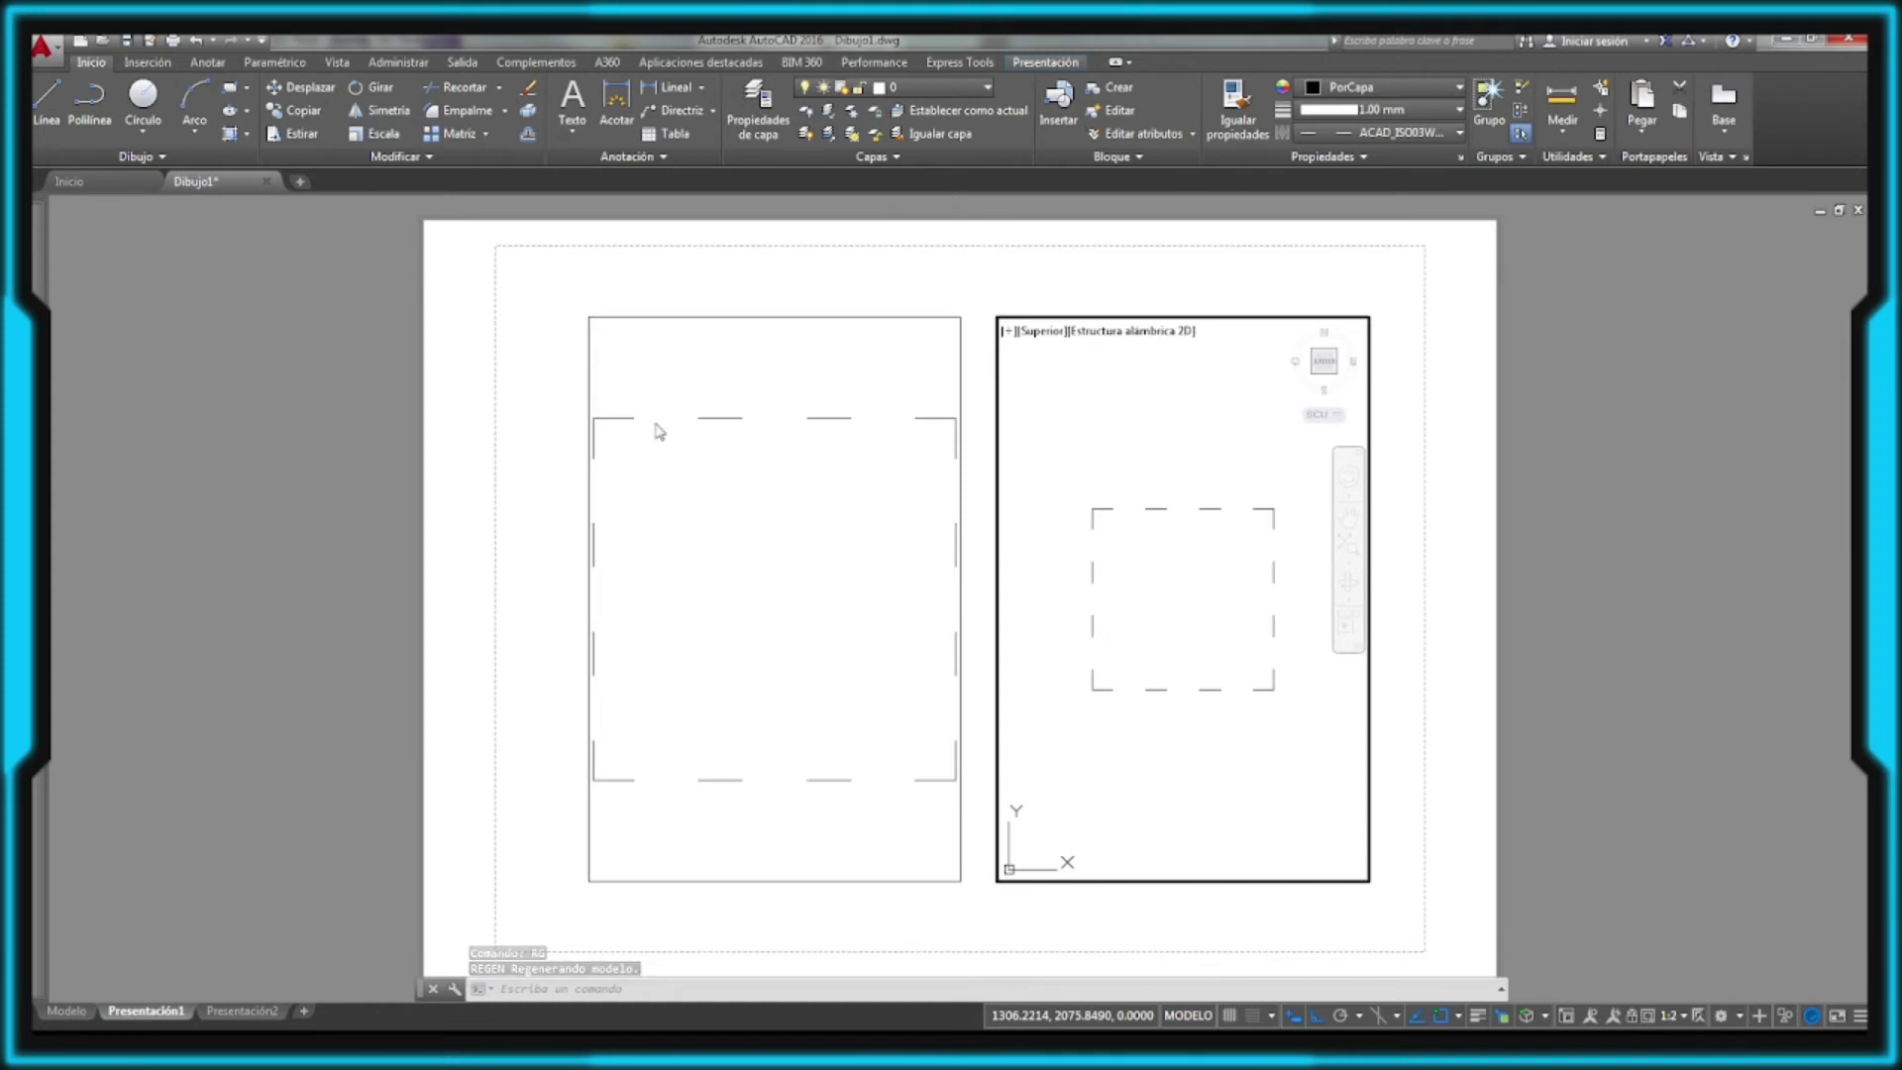
{"action": "key", "text": "Escape"}
{"action": "double_click", "coordinate": [1120, 946]}
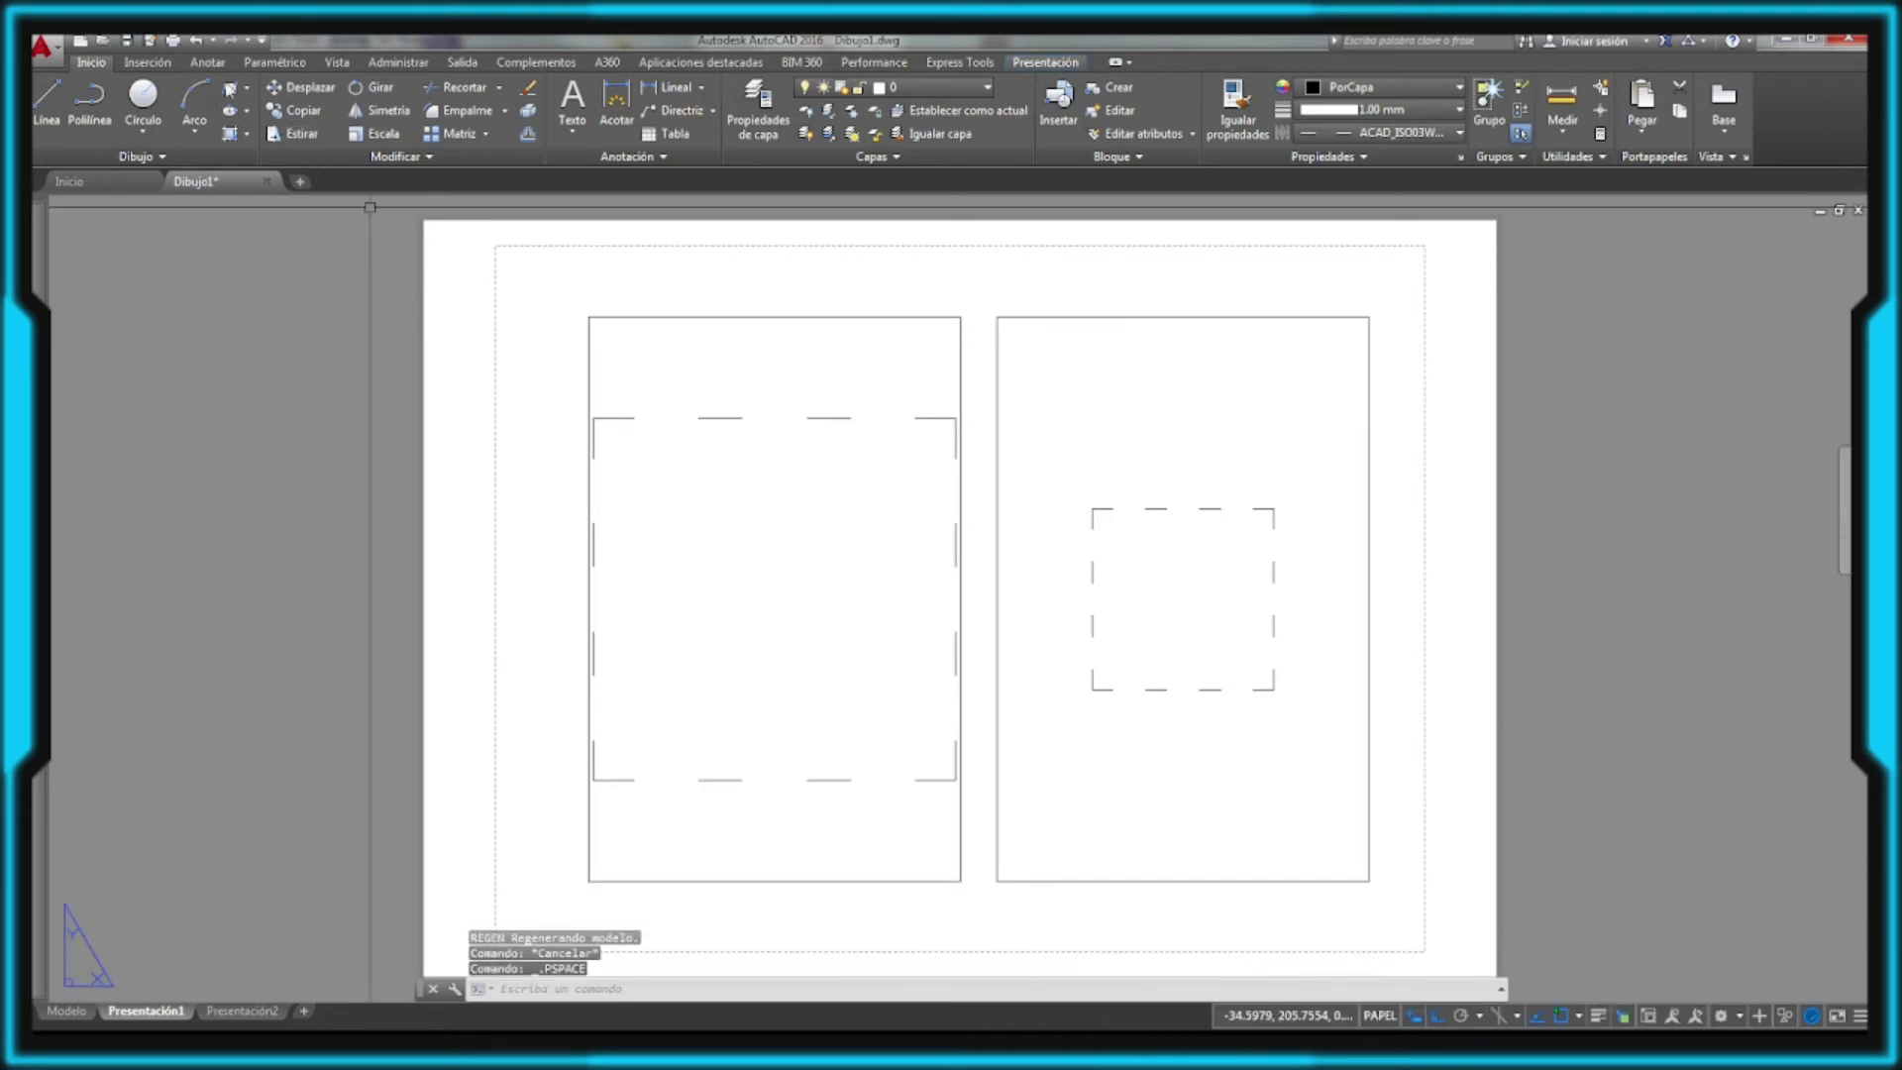
Step: Preview a single-sheet plot of the layout with the DWG To PDF.pc3 plotter
{"action": "left_click", "coordinate": [174, 44]}
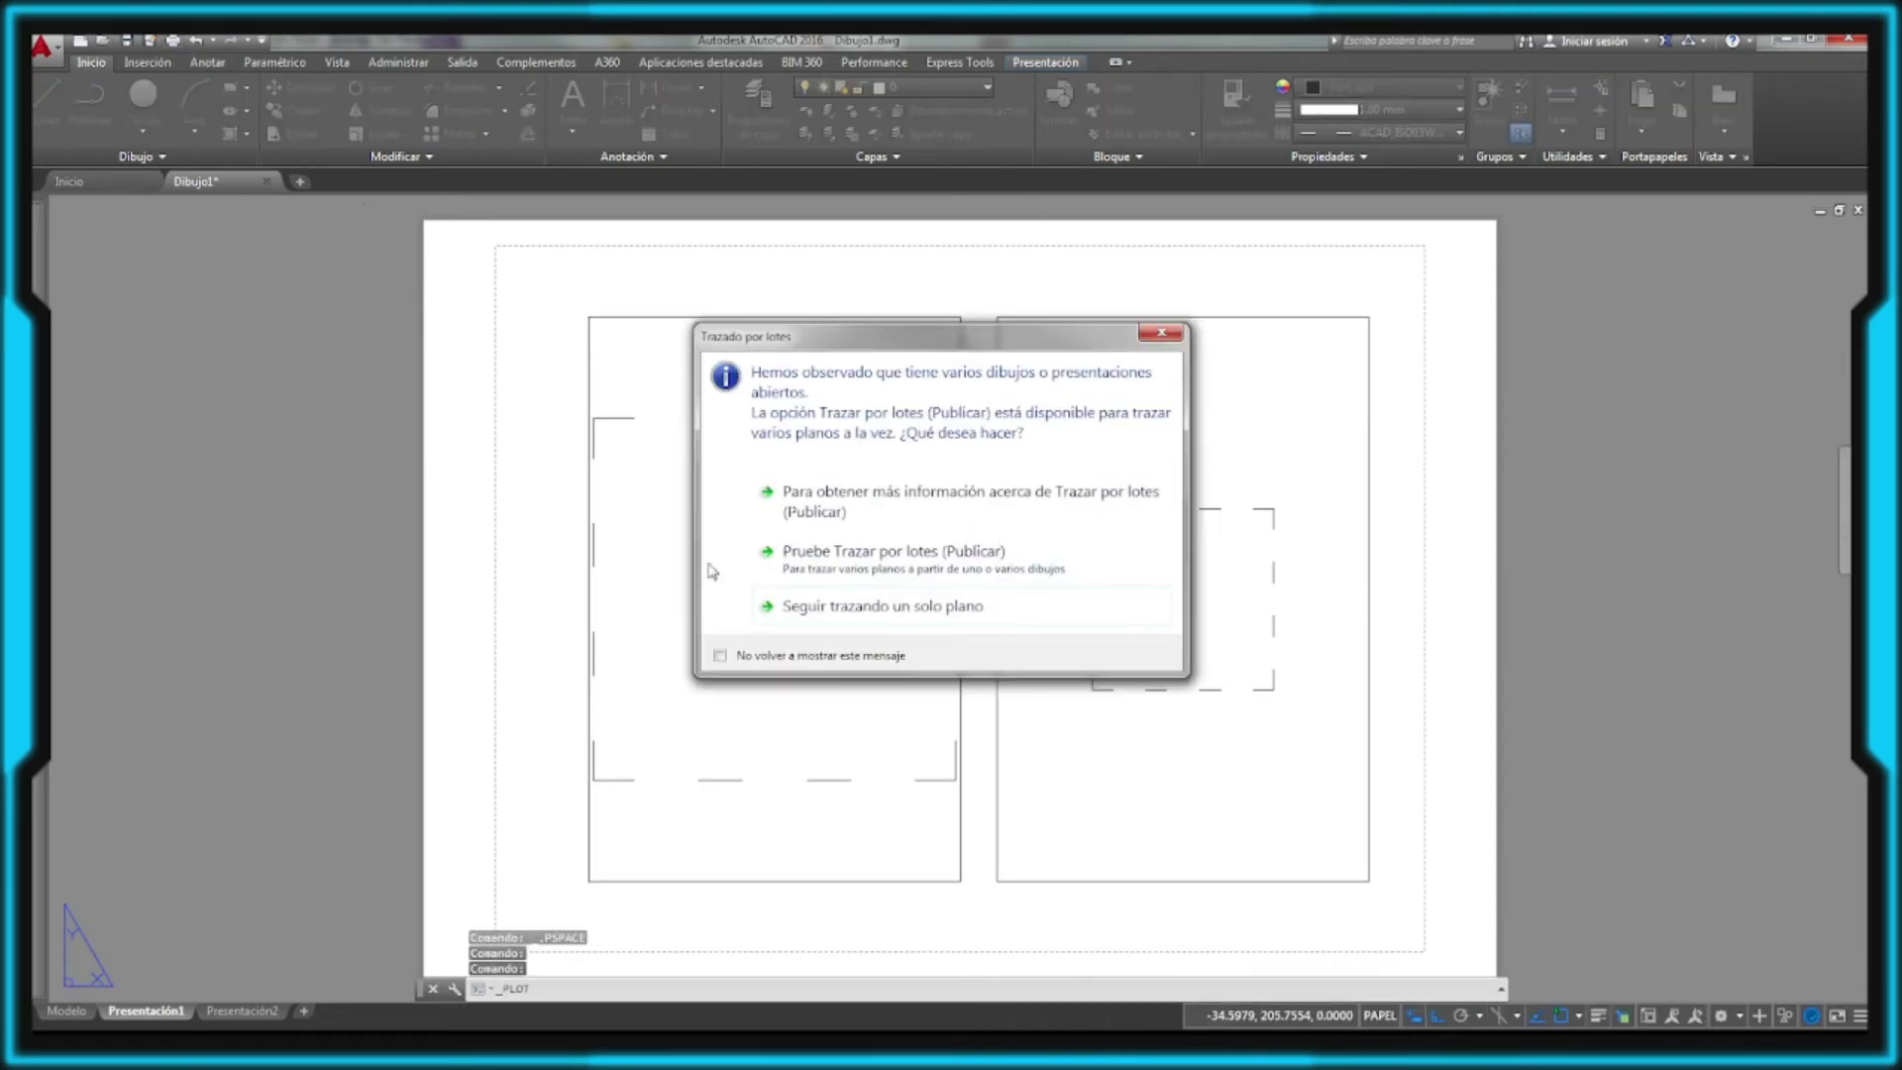
{"action": "left_click", "coordinate": [823, 614]}
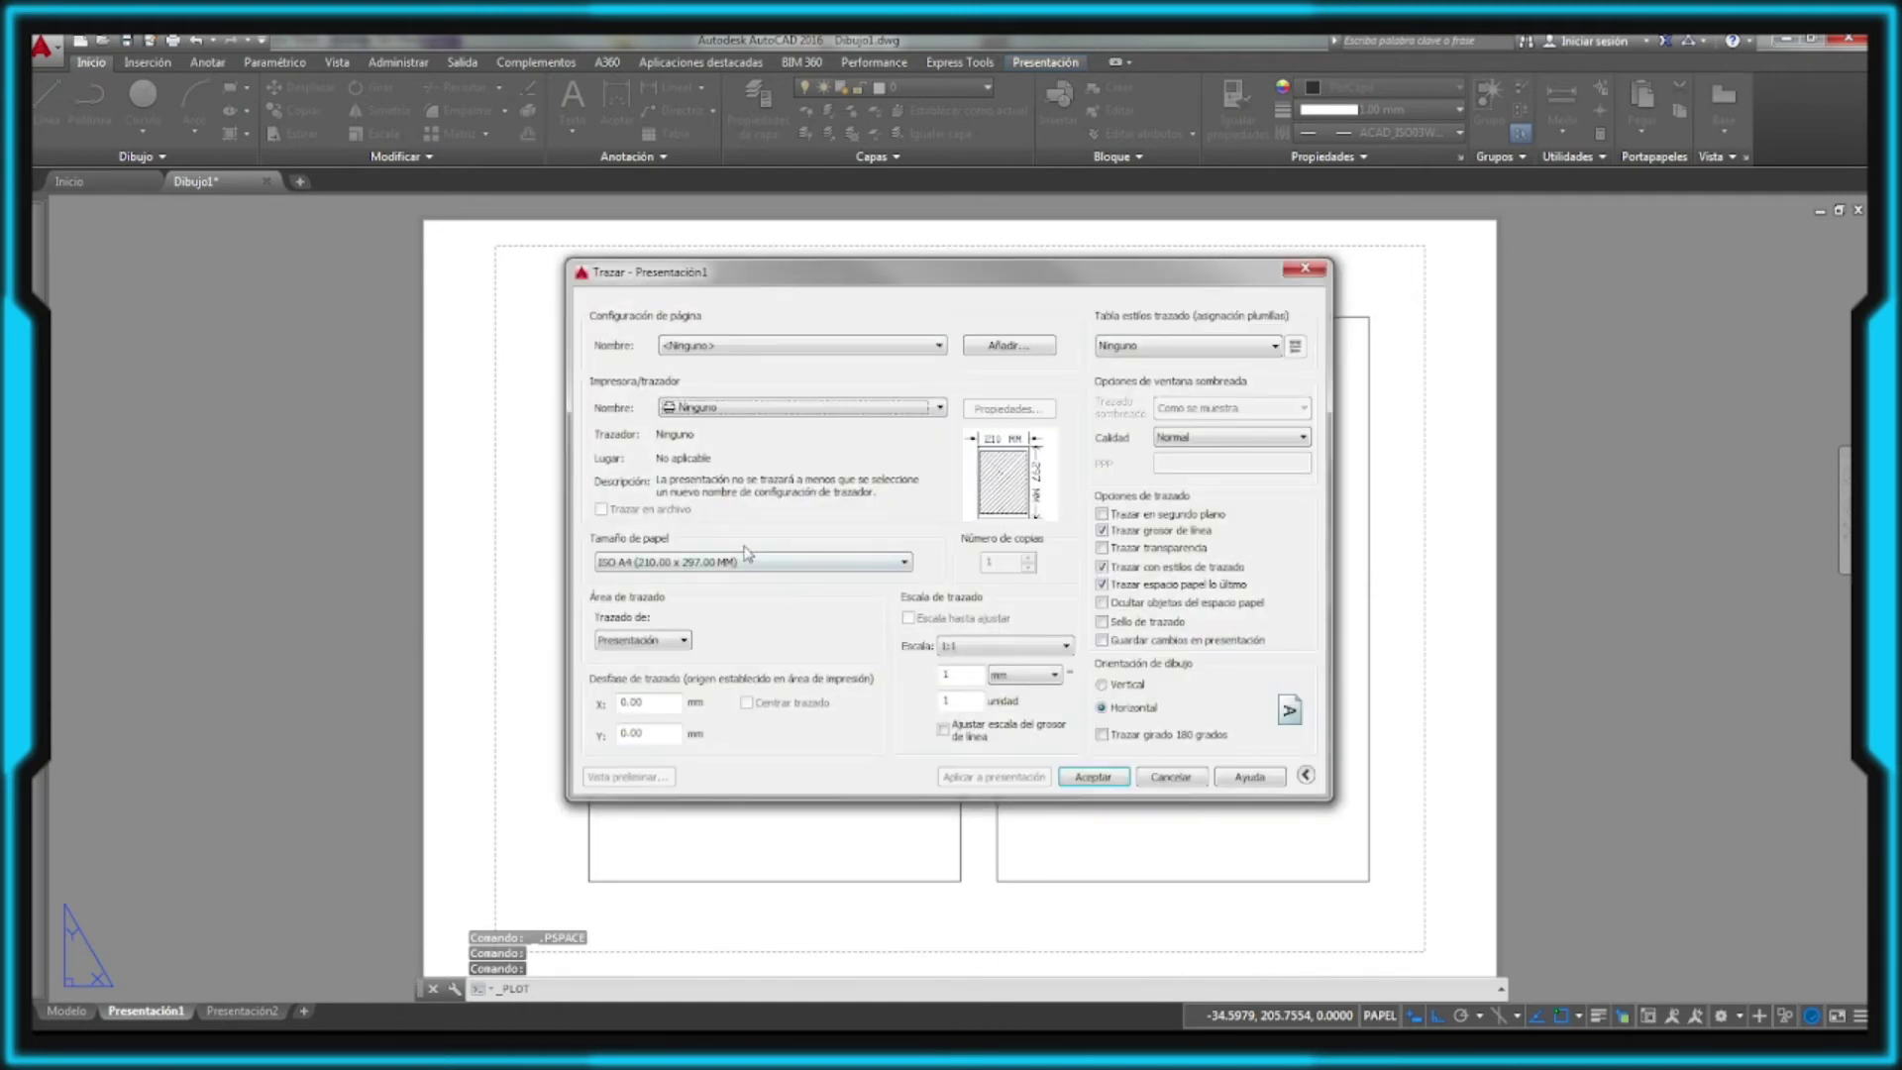
{"action": "left_click", "coordinate": [753, 407]}
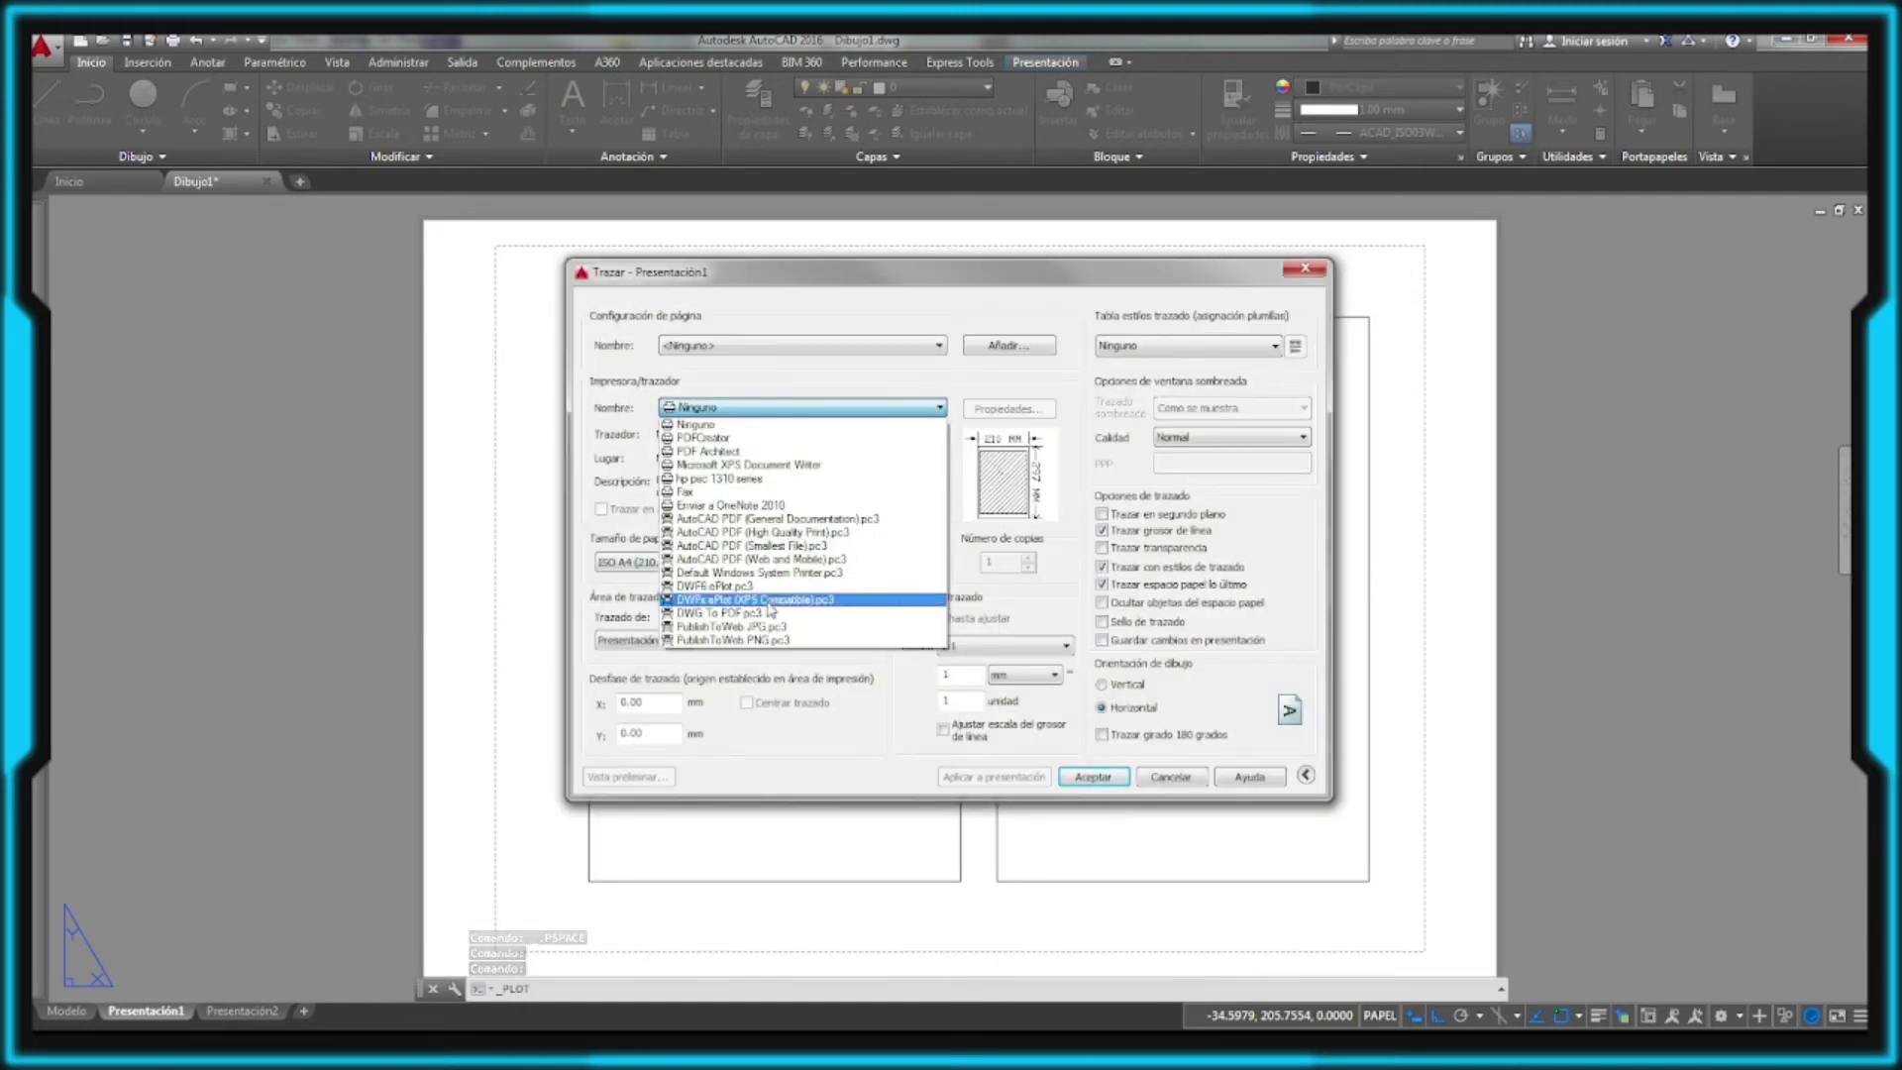
{"action": "left_click", "coordinate": [760, 614]}
{"action": "left_click", "coordinate": [628, 776]}
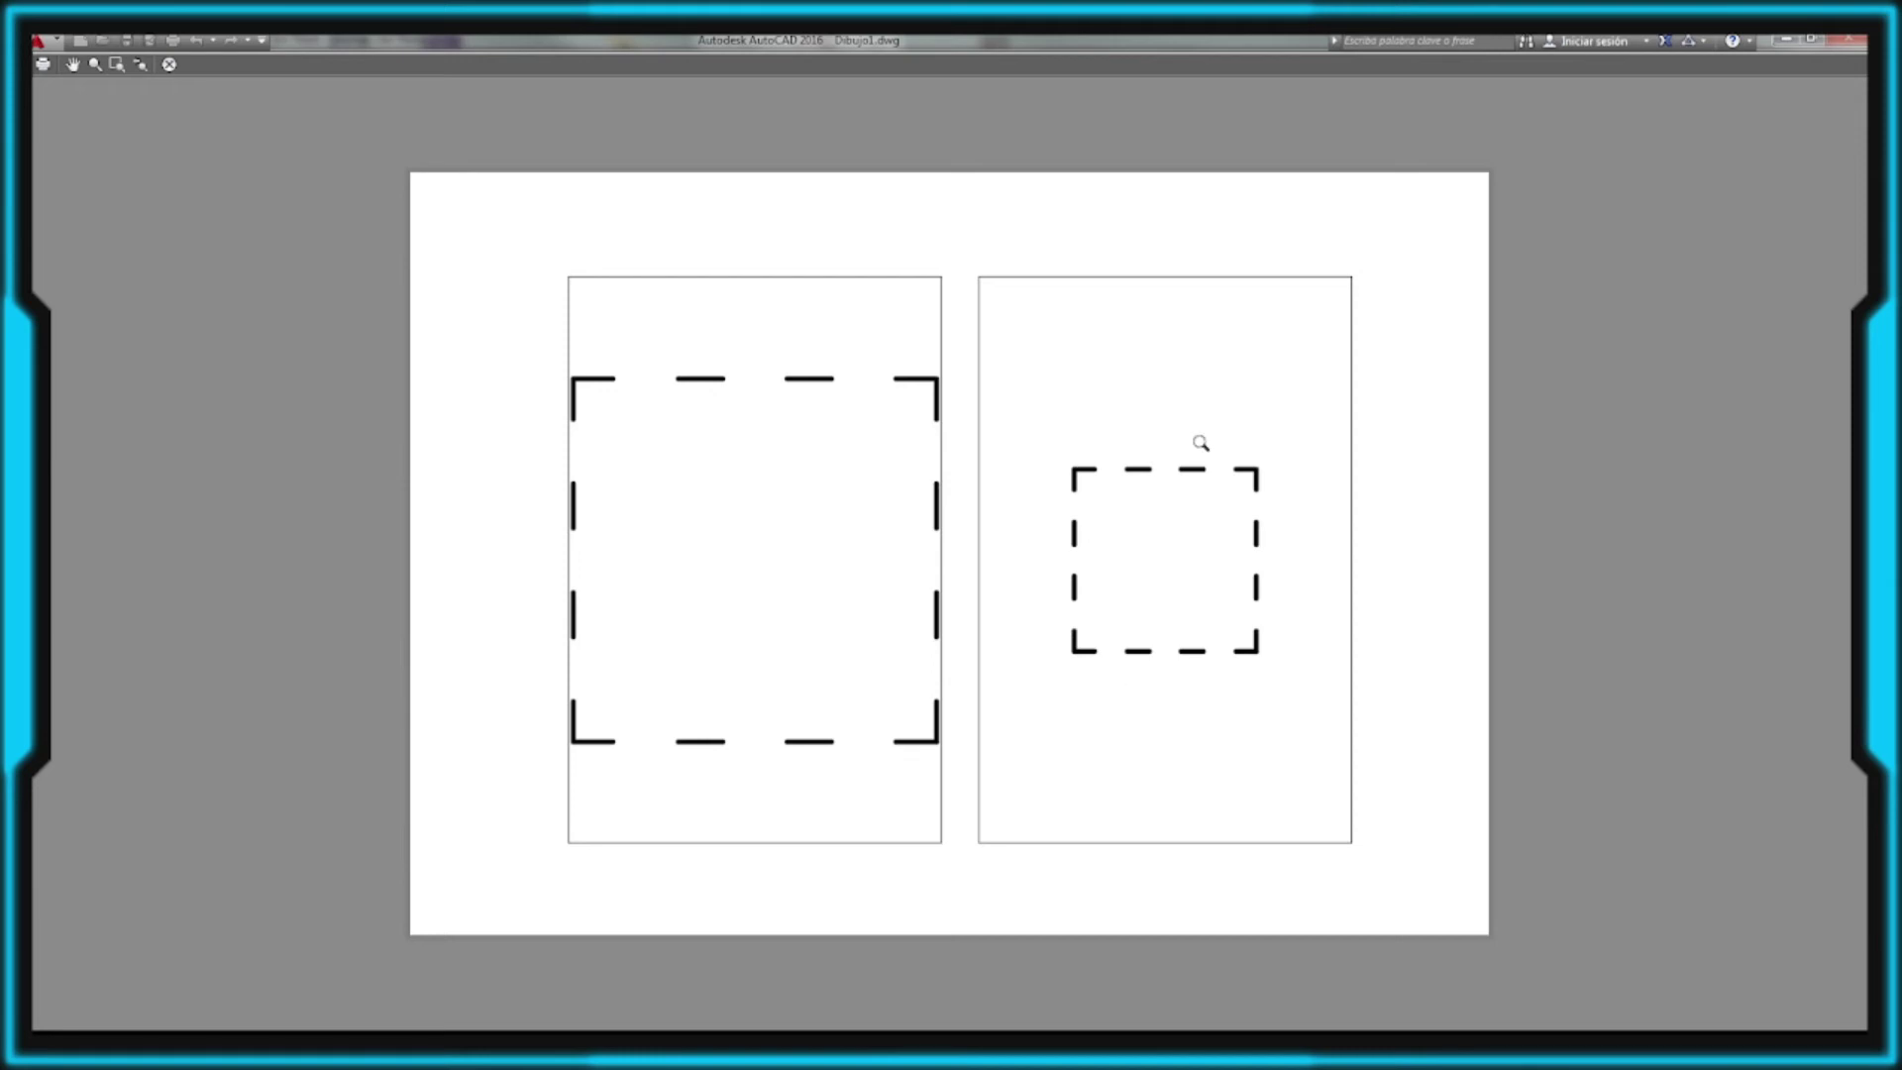
{"action": "key", "text": "Escape"}
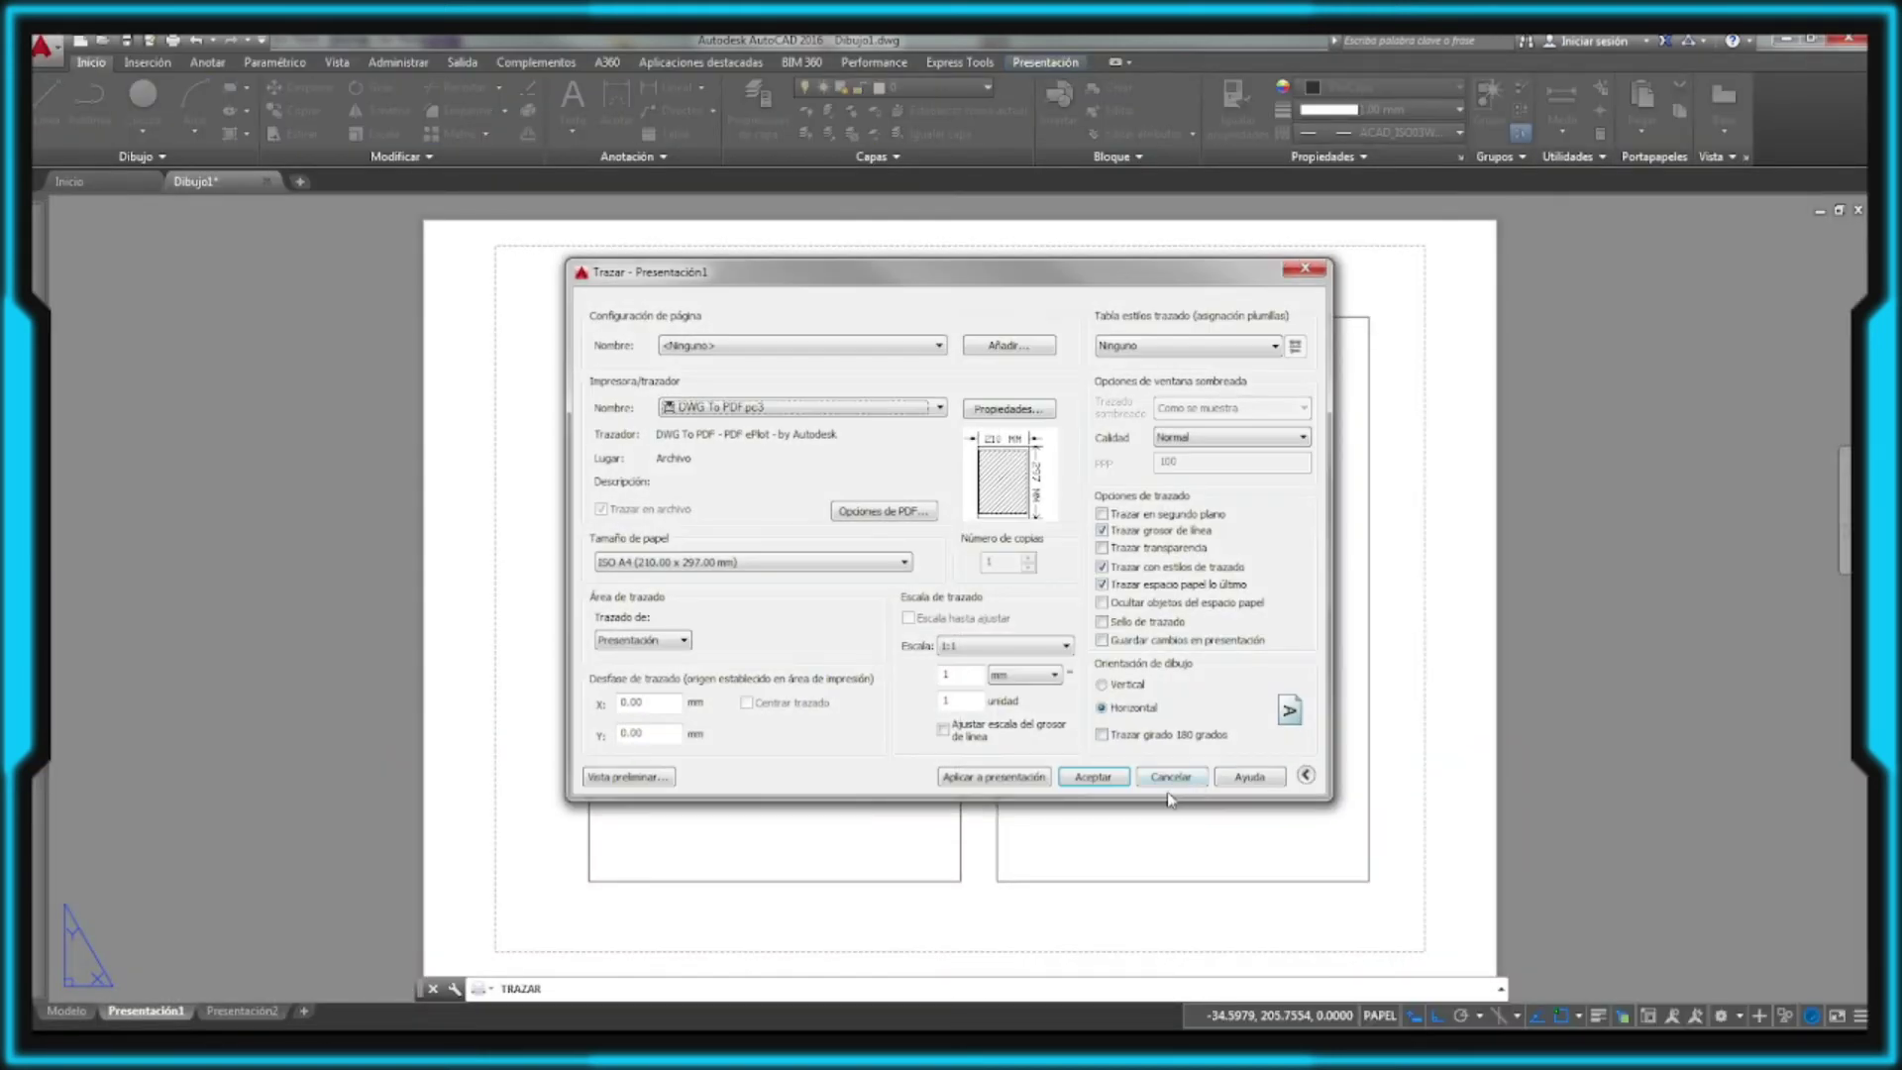
Step: Cancel the plot dialog and set PSLTSCALE to 1
{"action": "left_click", "coordinate": [1172, 778]}
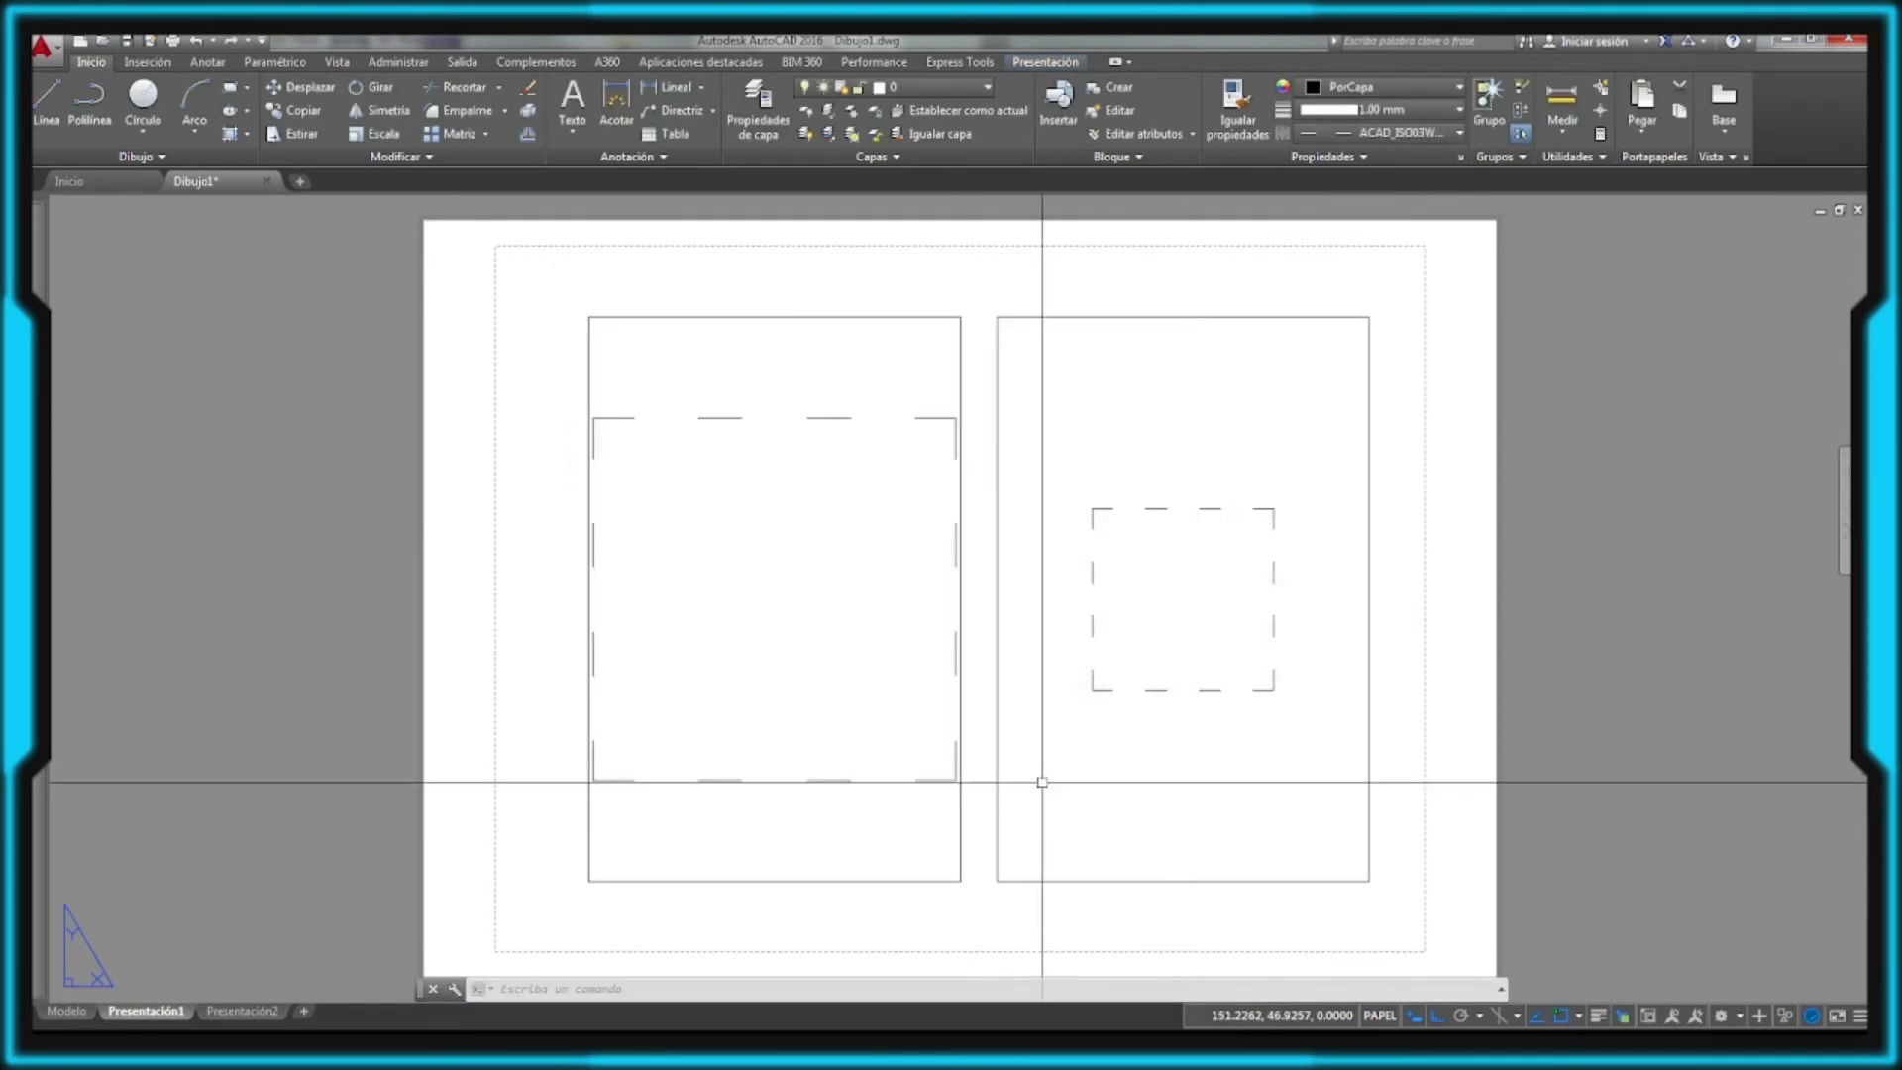
{"action": "type", "text": "PS"}
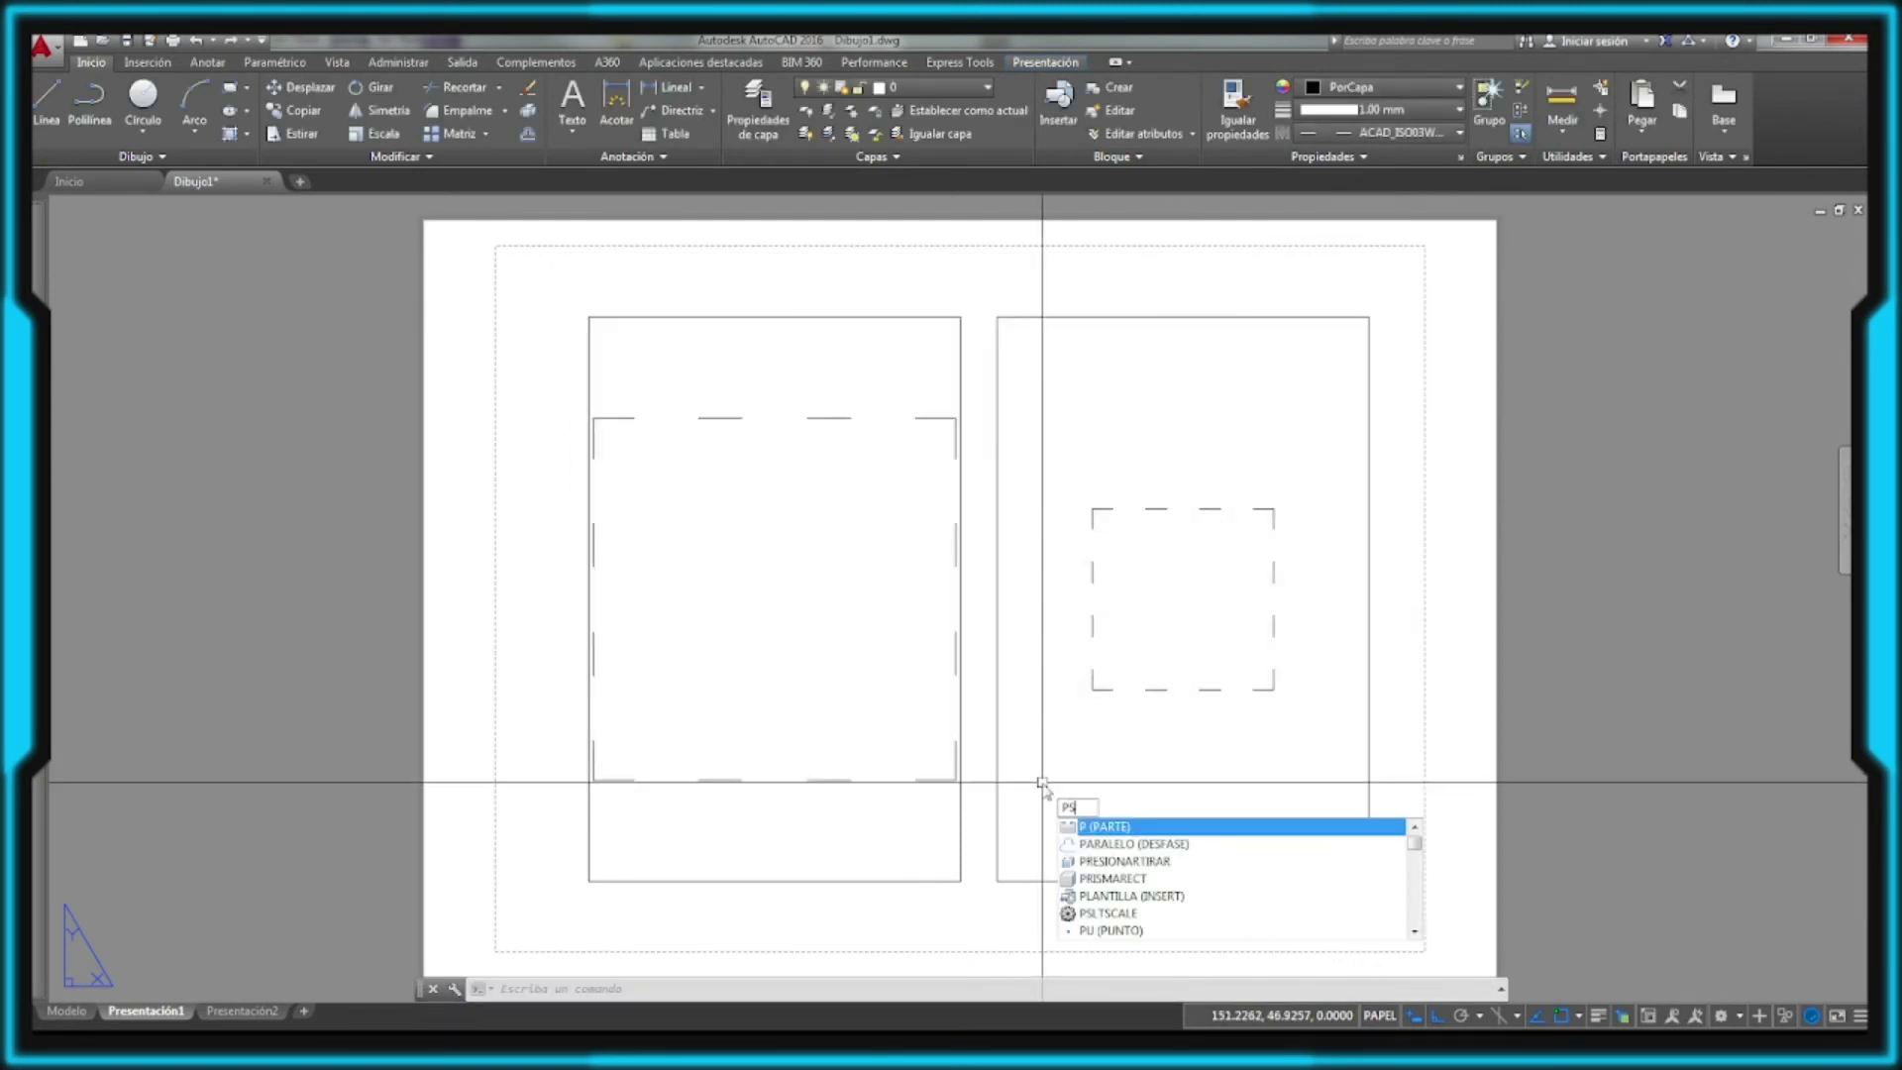
{"action": "type", "text": "L"}
{"action": "left_click", "coordinate": [1106, 827]}
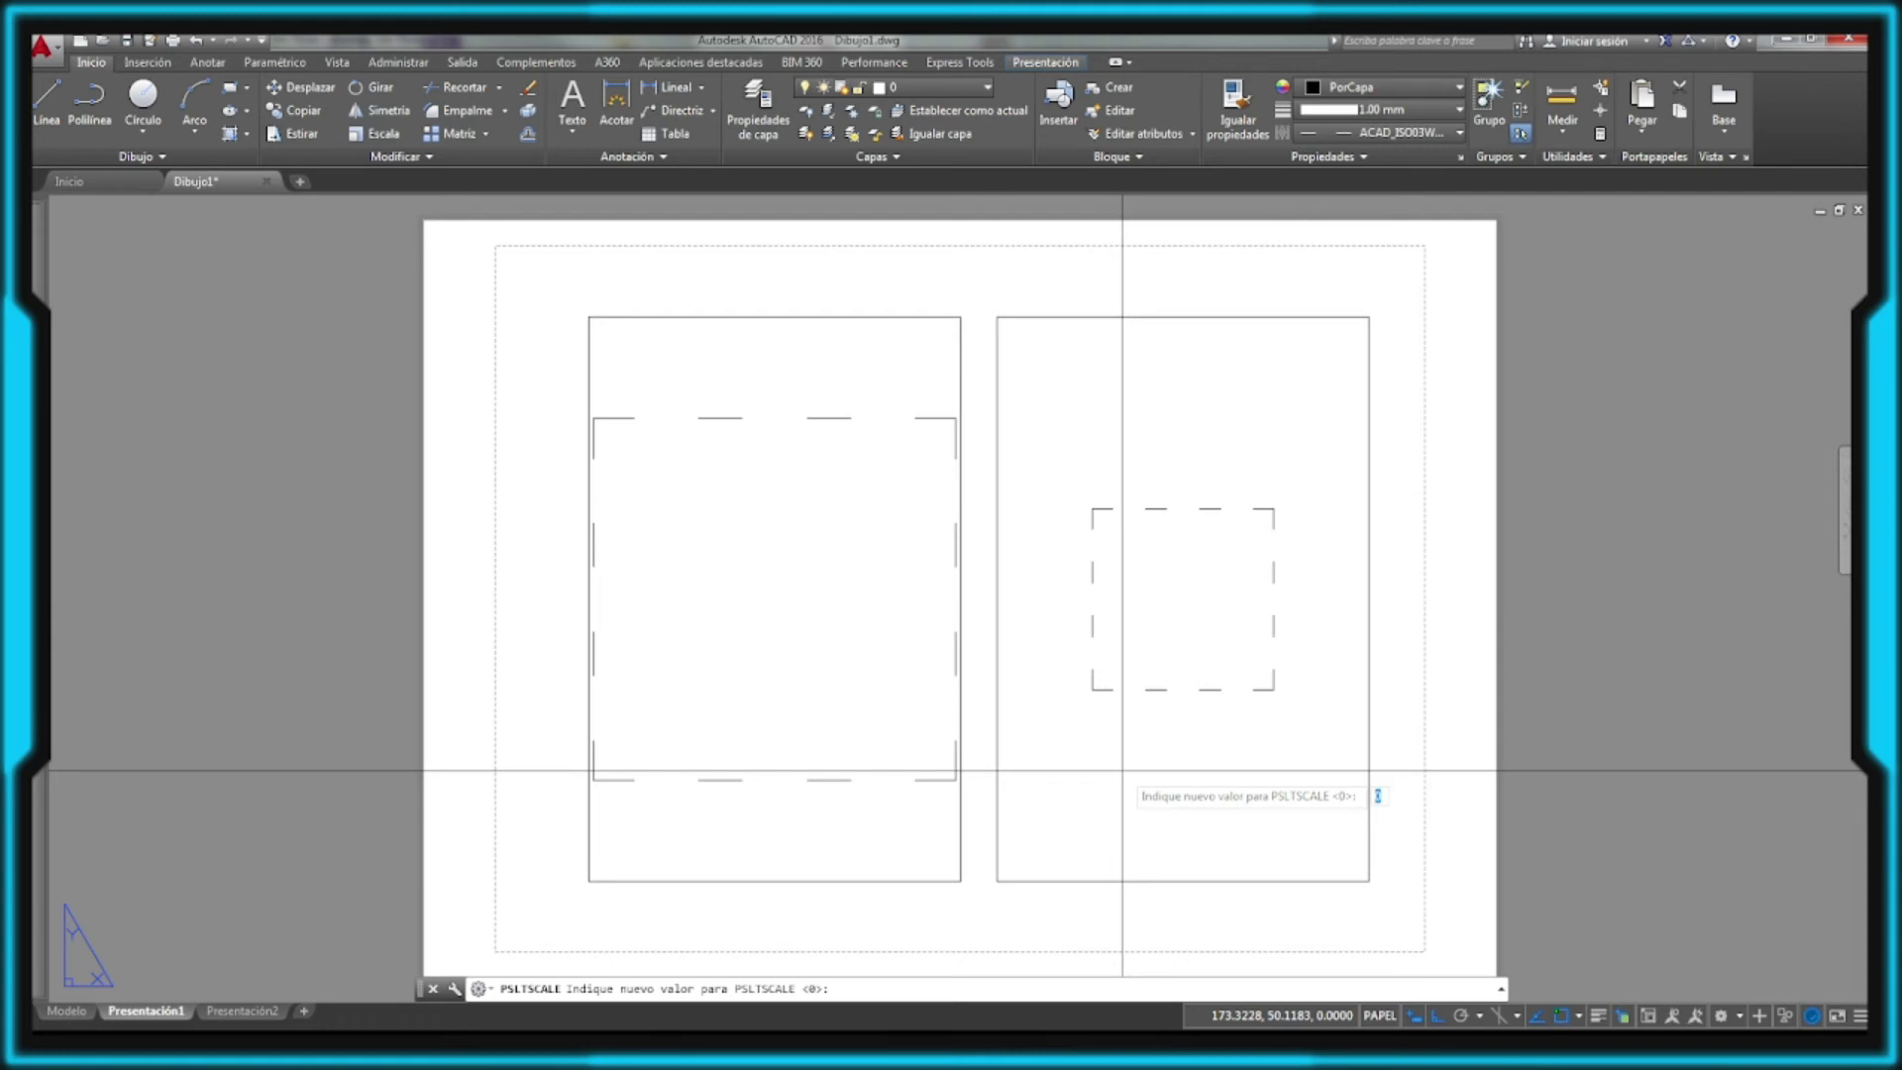
{"action": "key", "text": "Return"}
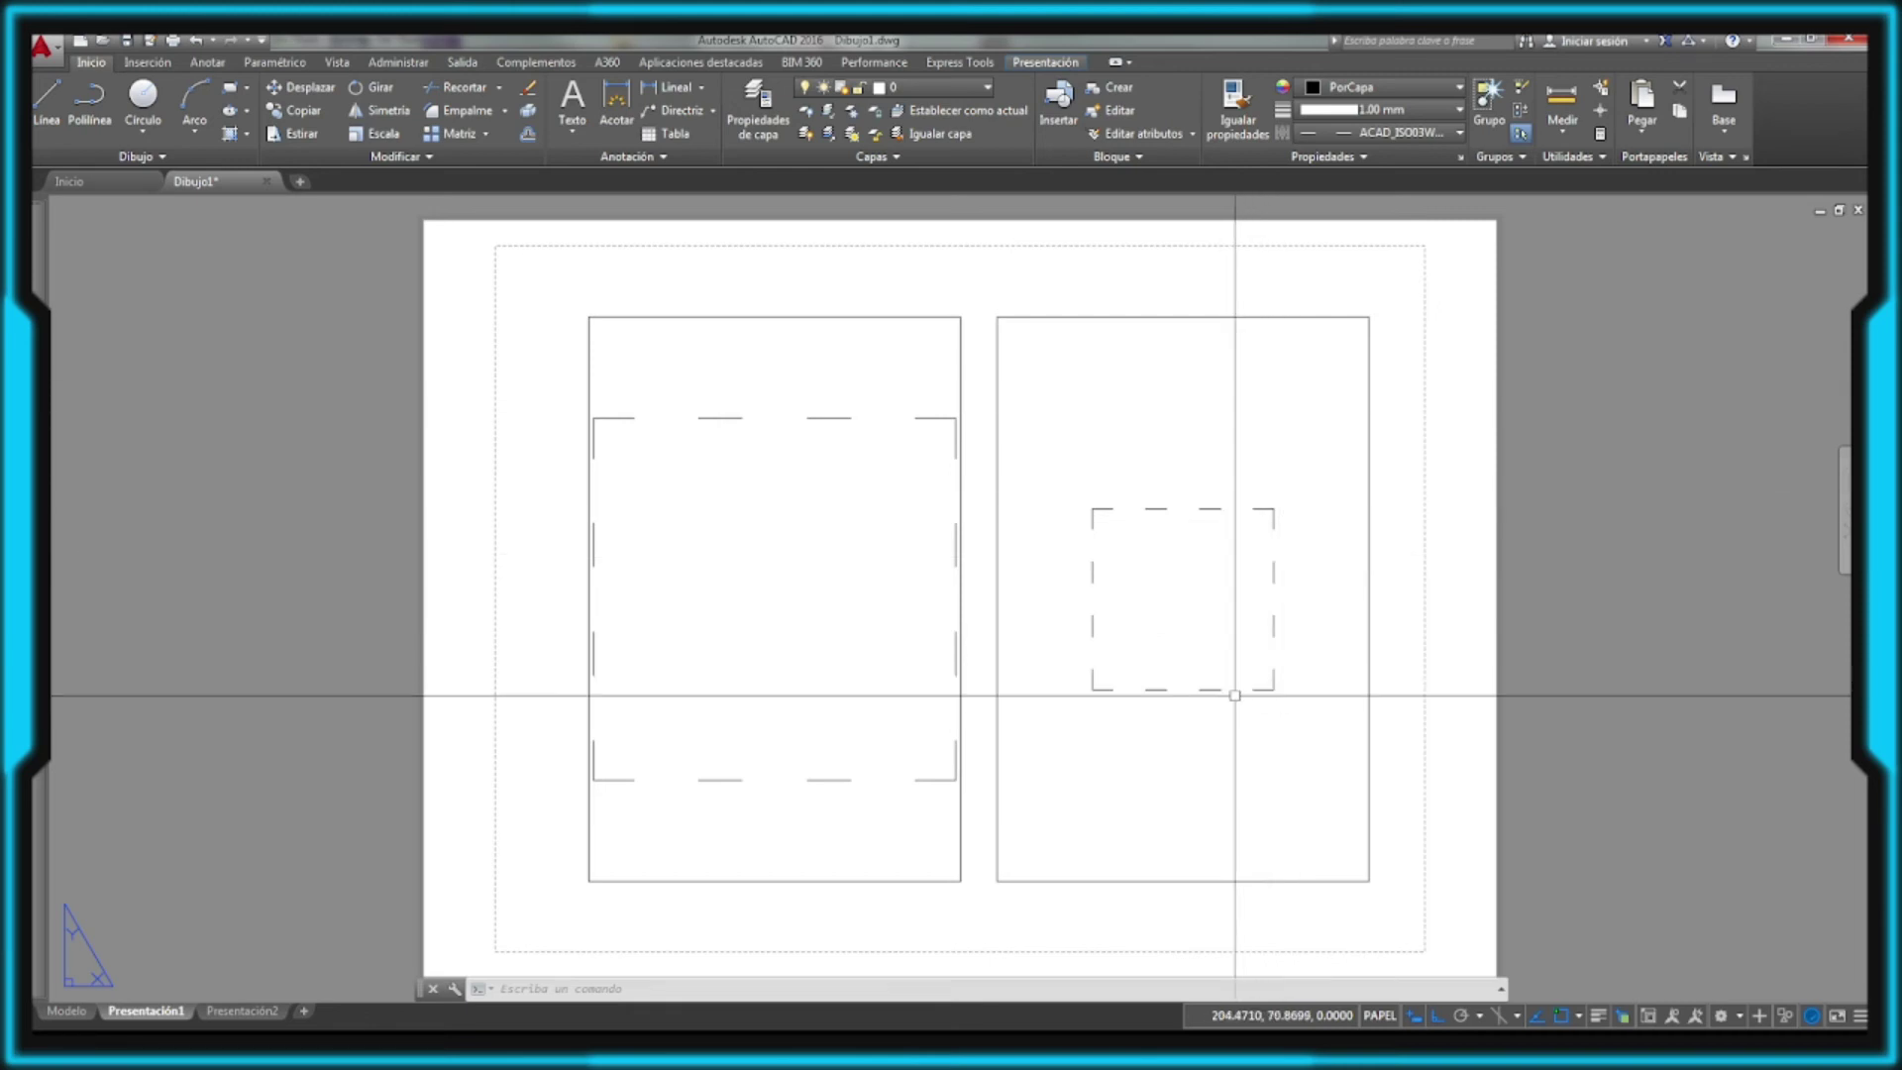
{"action": "type", "text": "P"}
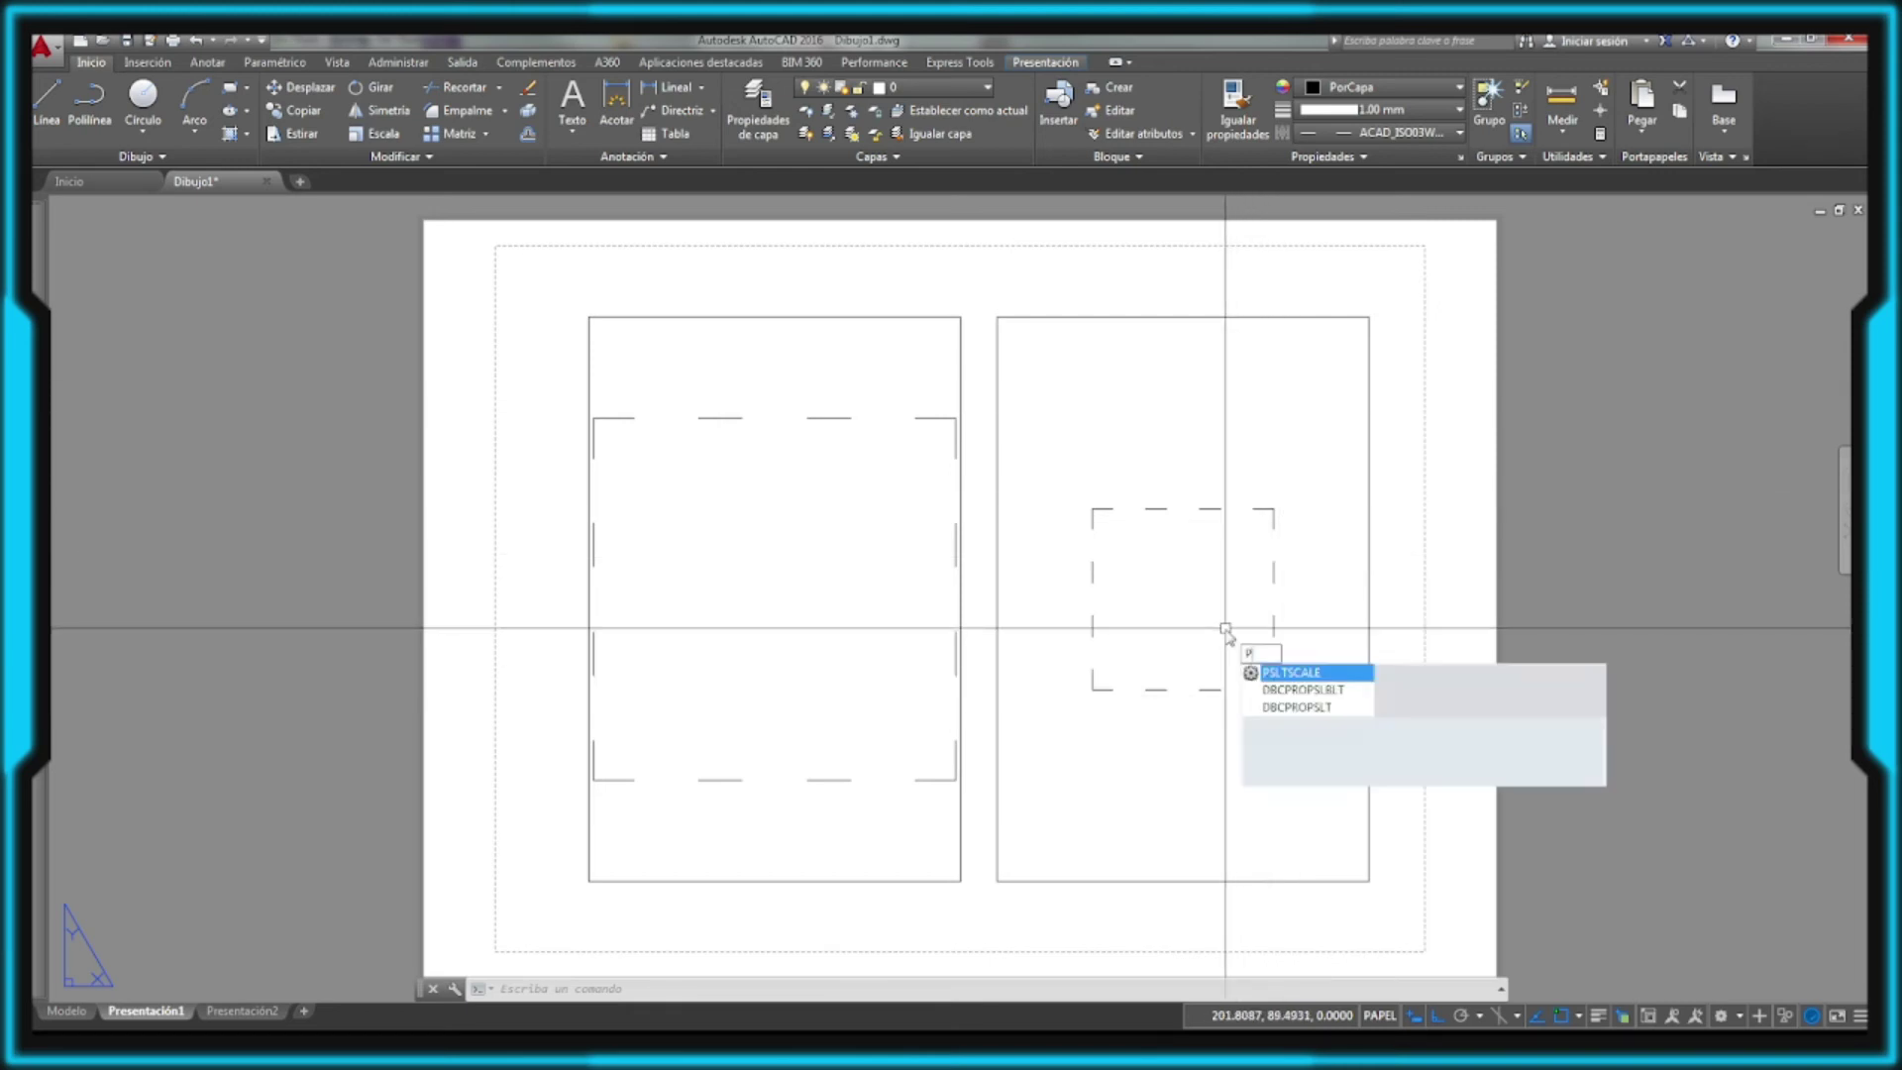
{"action": "type", "text": "SLTSCALE"}
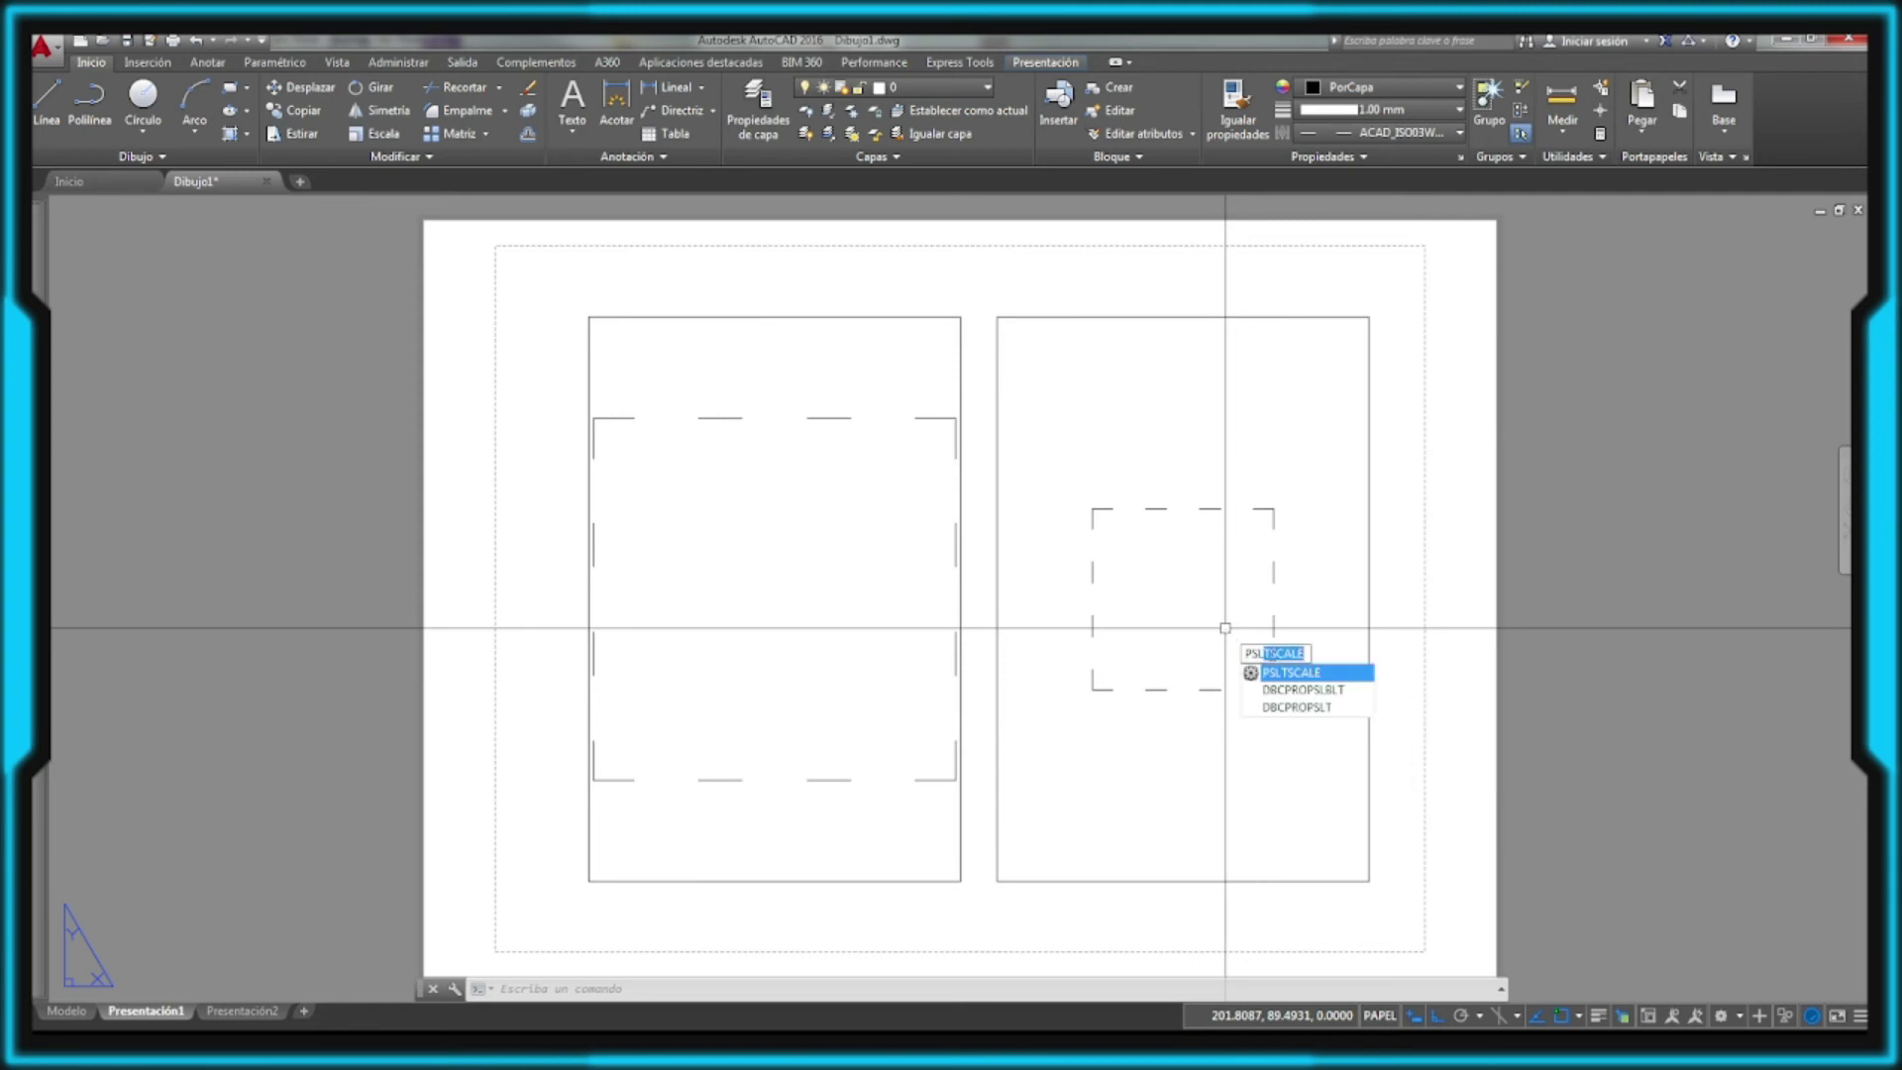
{"action": "key", "text": "Return"}
{"action": "type", "text": "1"}
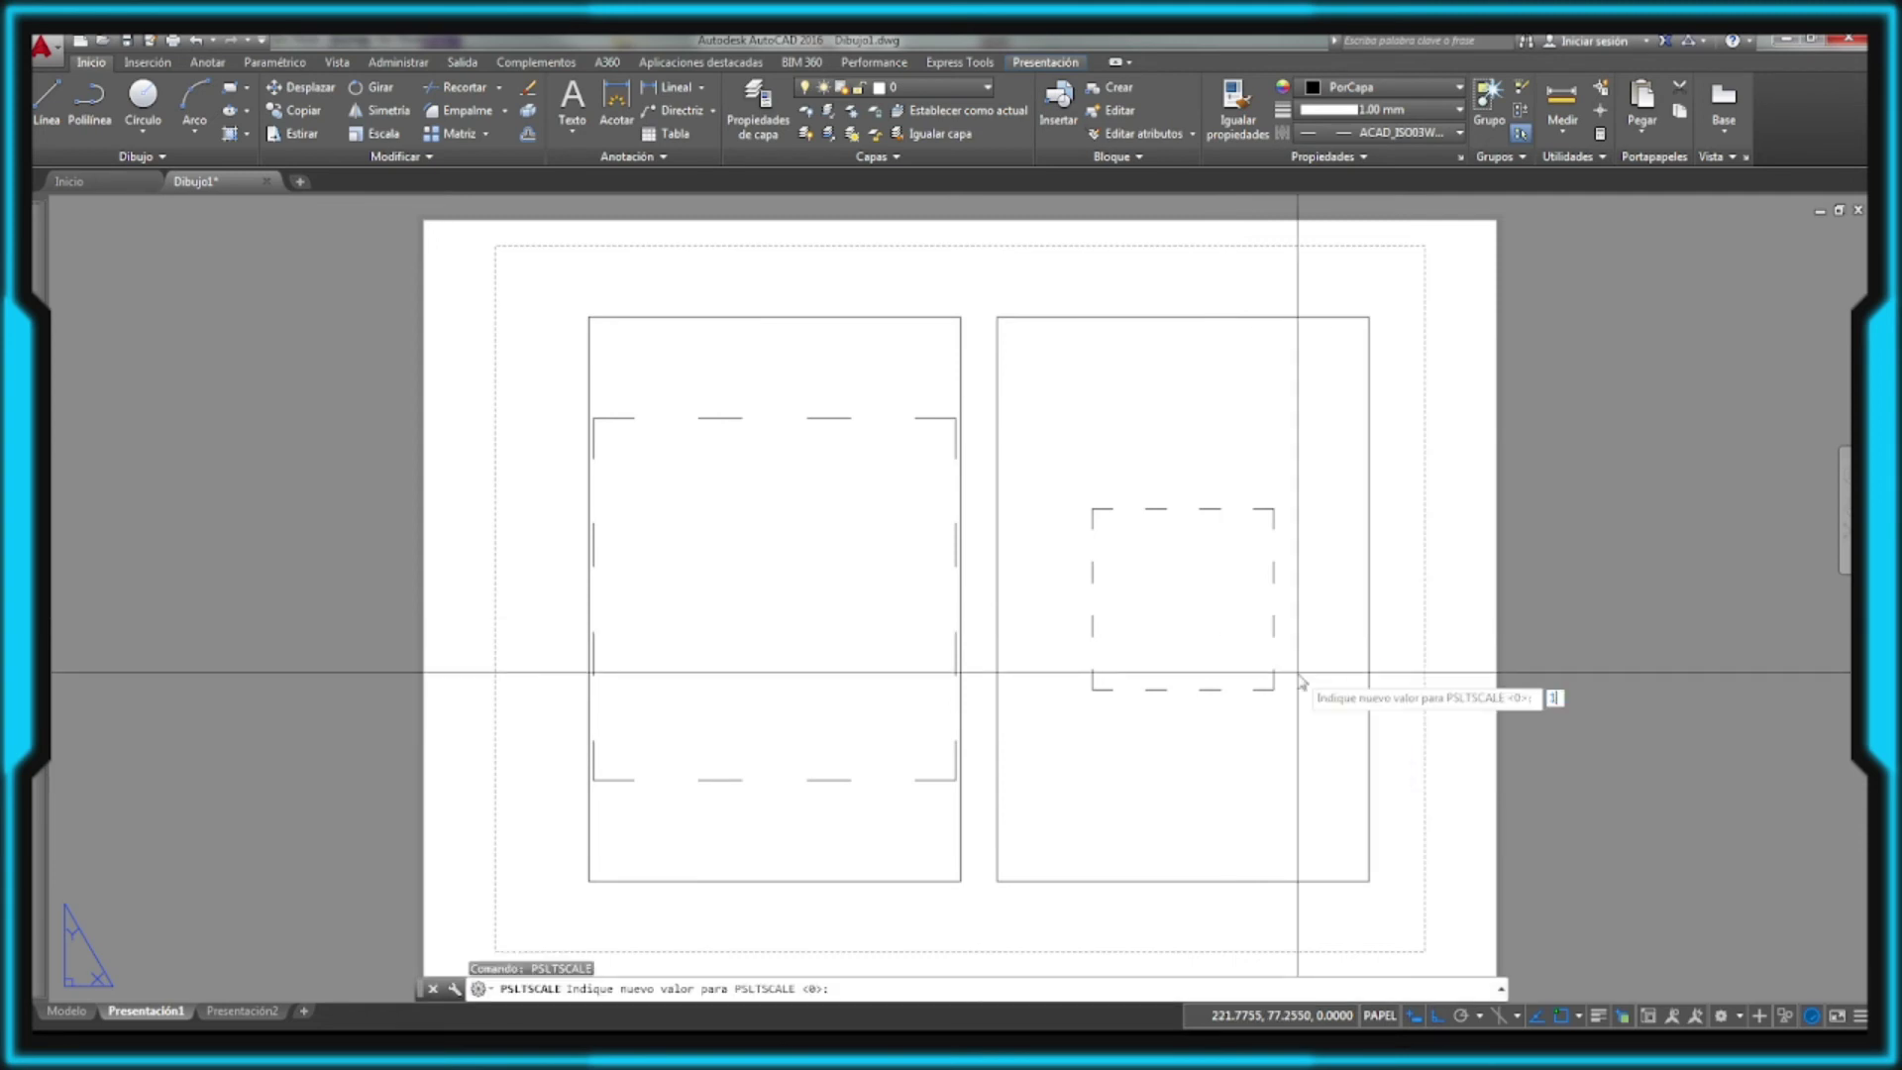
{"action": "key", "text": "Return"}
Step: Regenerate the right viewport with RG and return to paper space
{"action": "double_click", "coordinate": [1183, 738]}
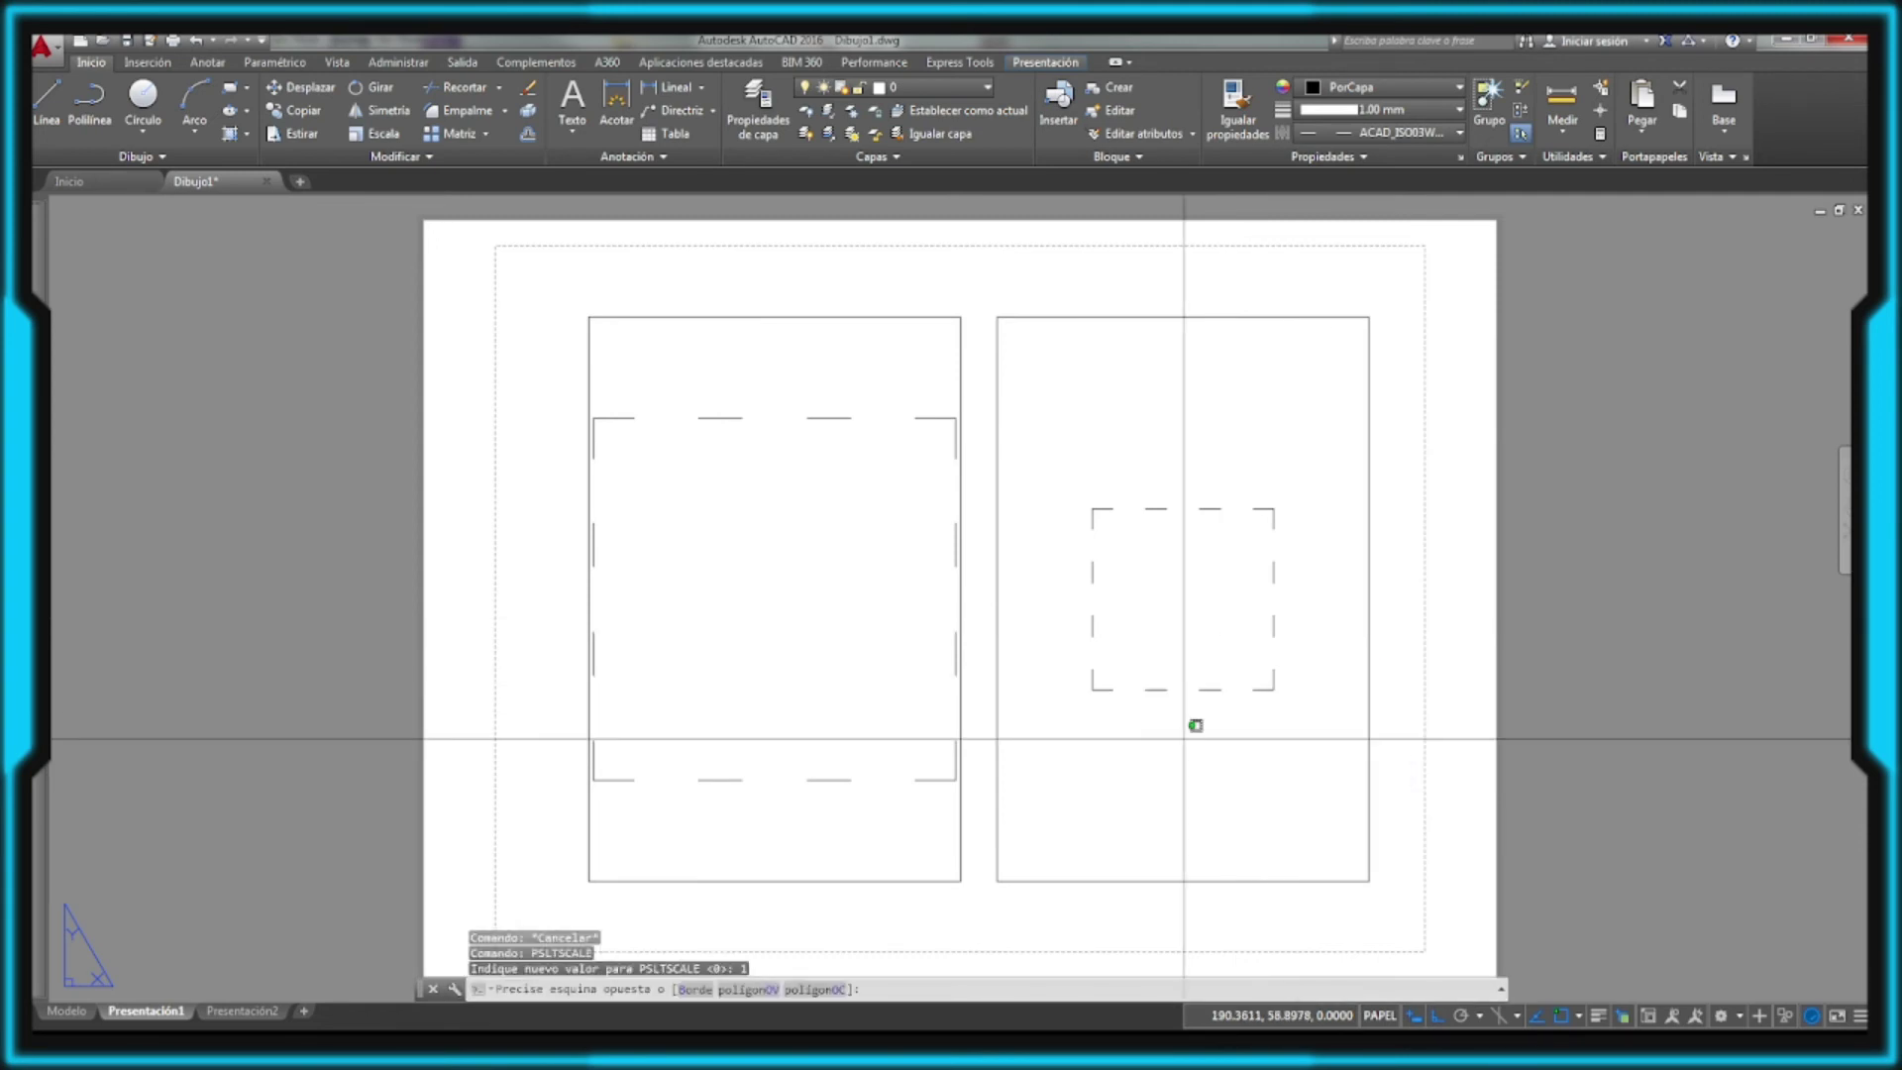
{"action": "type", "text": "RG"}
{"action": "key", "text": "Return"}
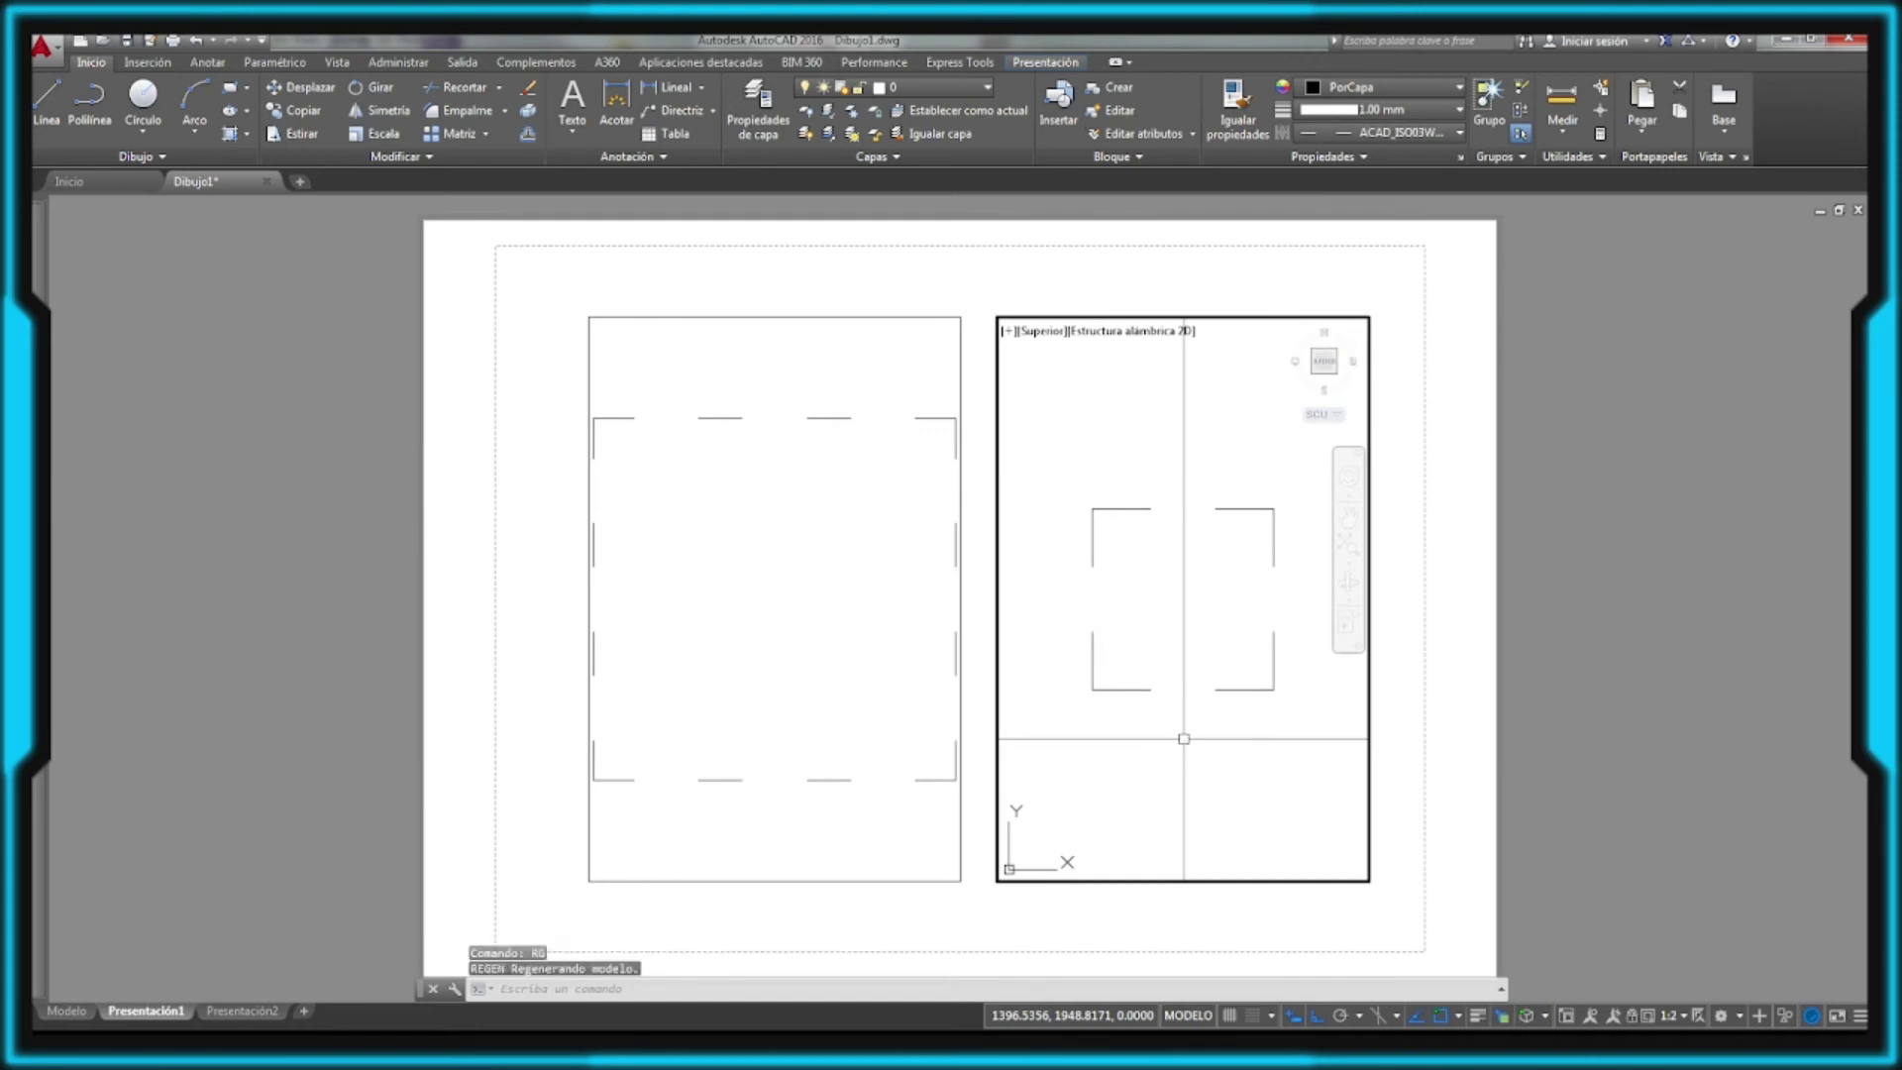
{"action": "double_click", "coordinate": [1436, 637]}
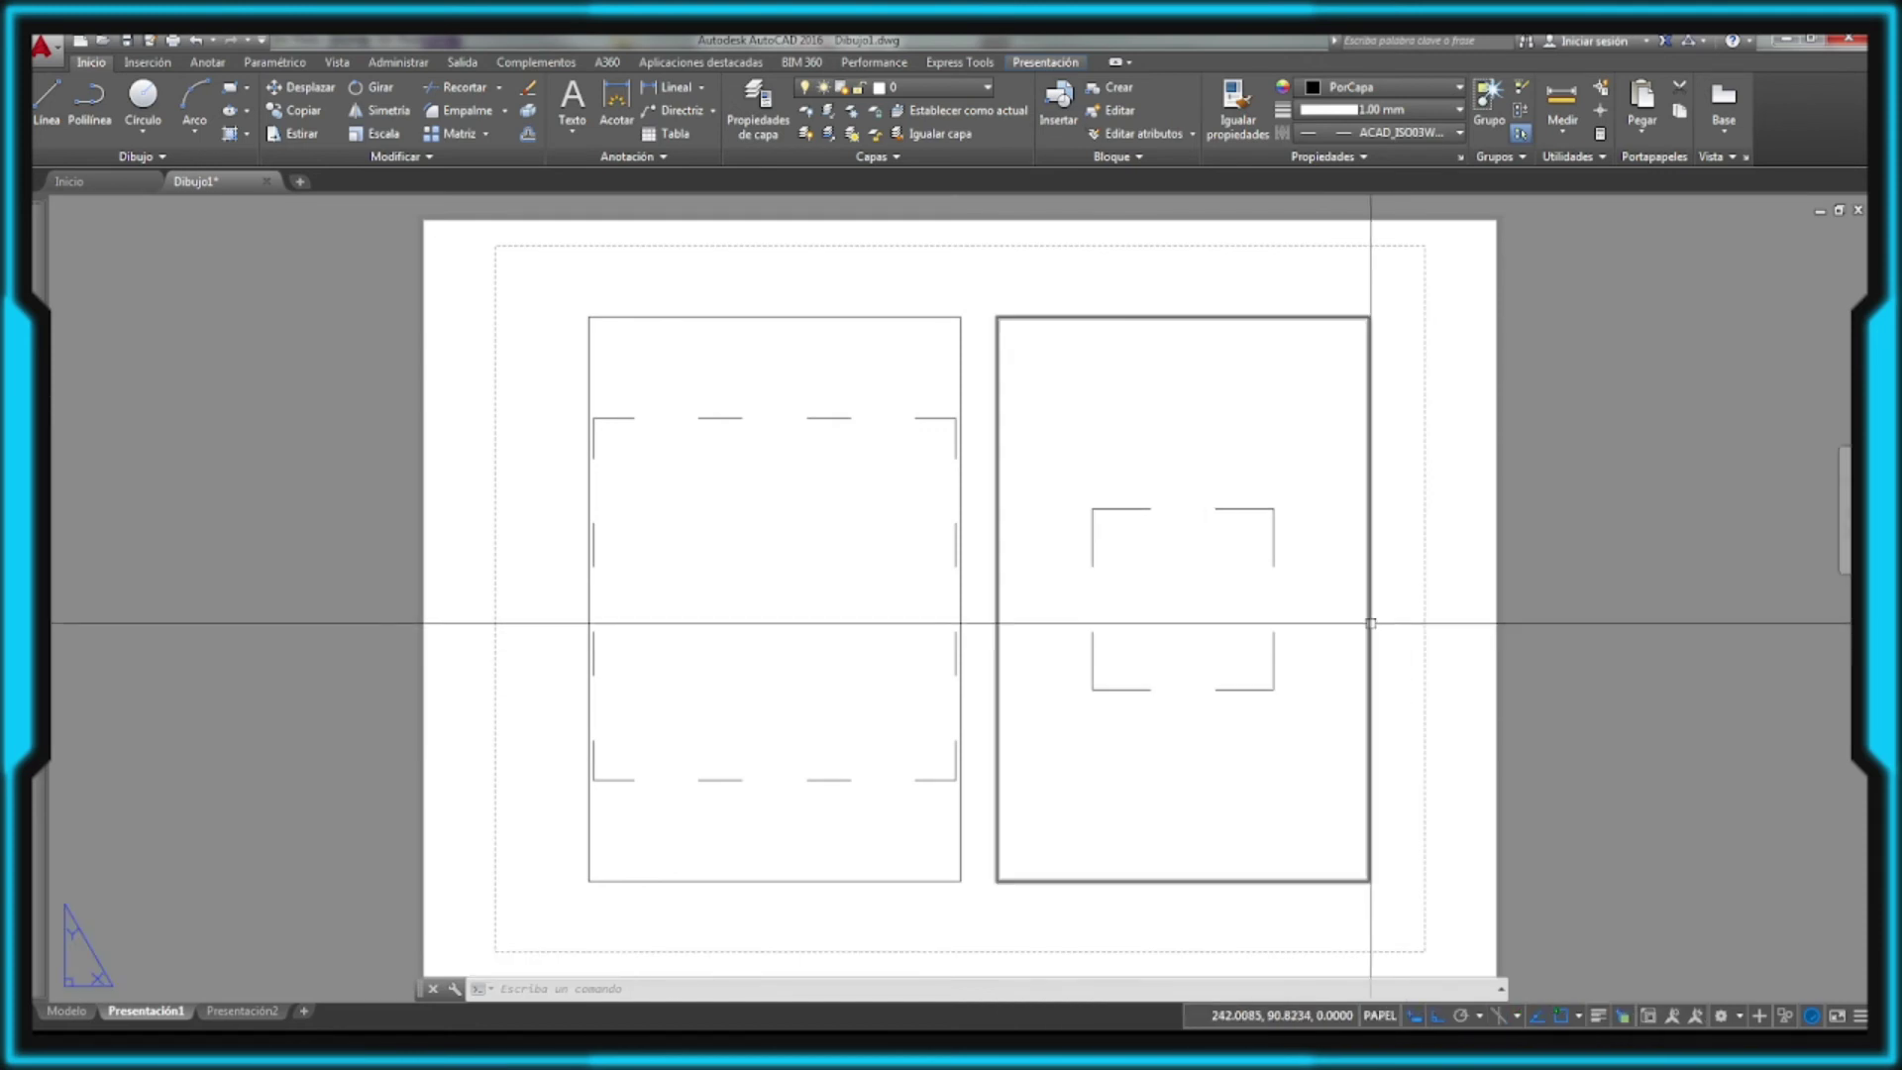
Step: From Model space, uncheck 'Use paper space units for scaling' in the Linetype Manager, then return to Presentación1
{"action": "left_click", "coordinate": [66, 1011]}
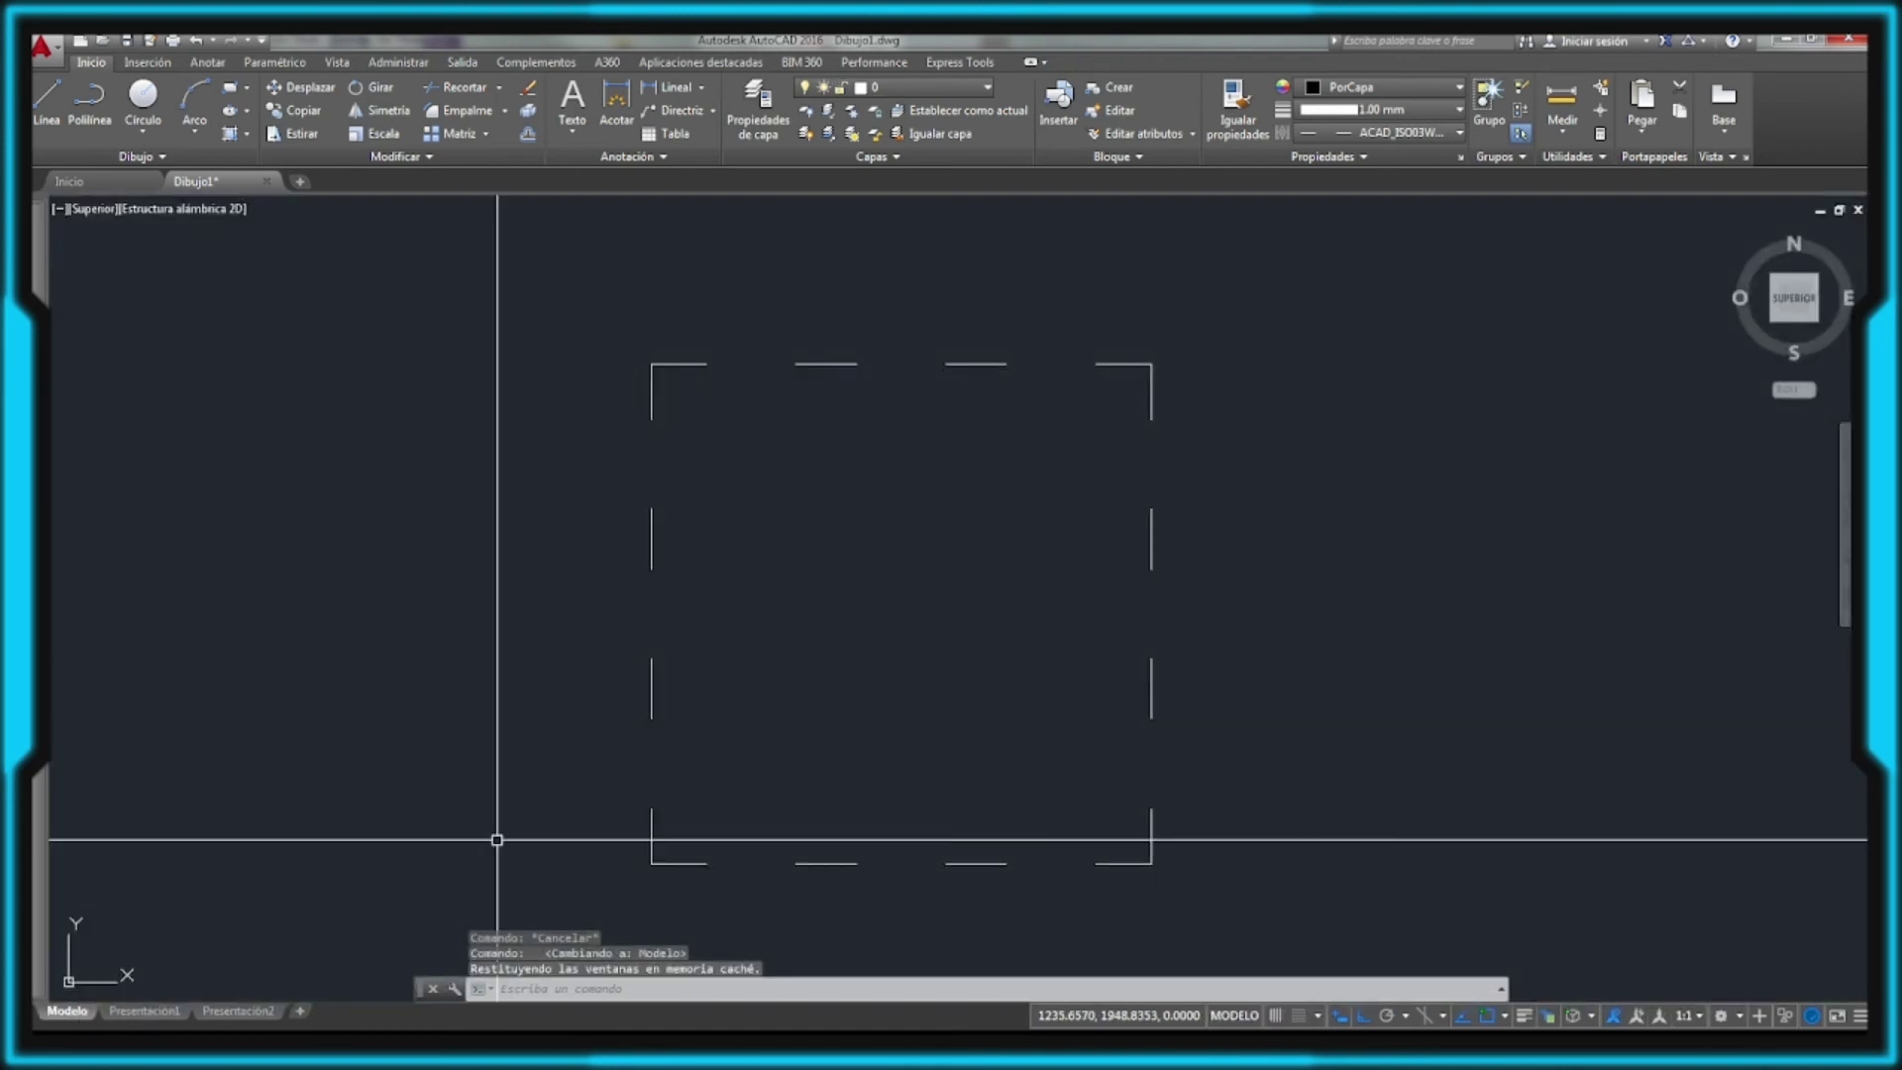
{"action": "left_click", "coordinate": [1459, 133]}
{"action": "left_click", "coordinate": [1318, 255]}
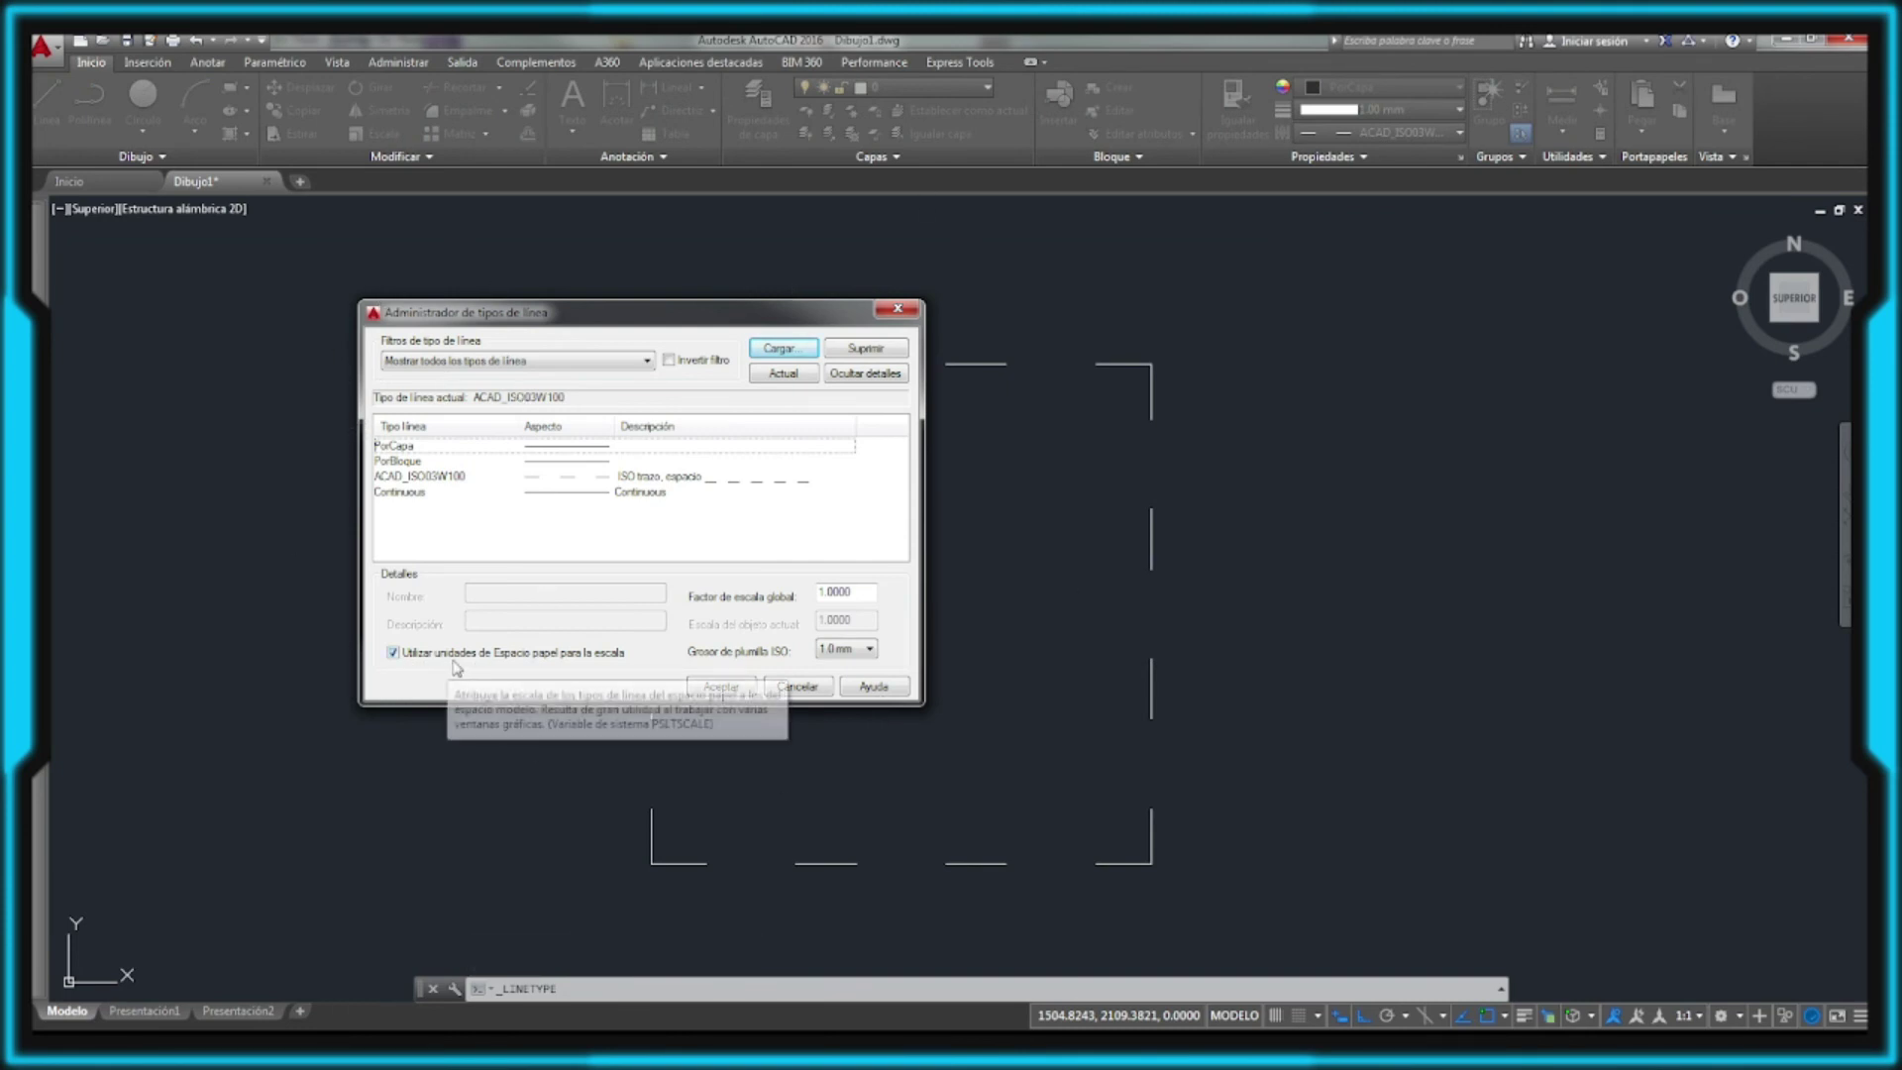
{"action": "mouse_move", "coordinate": [621, 663]}
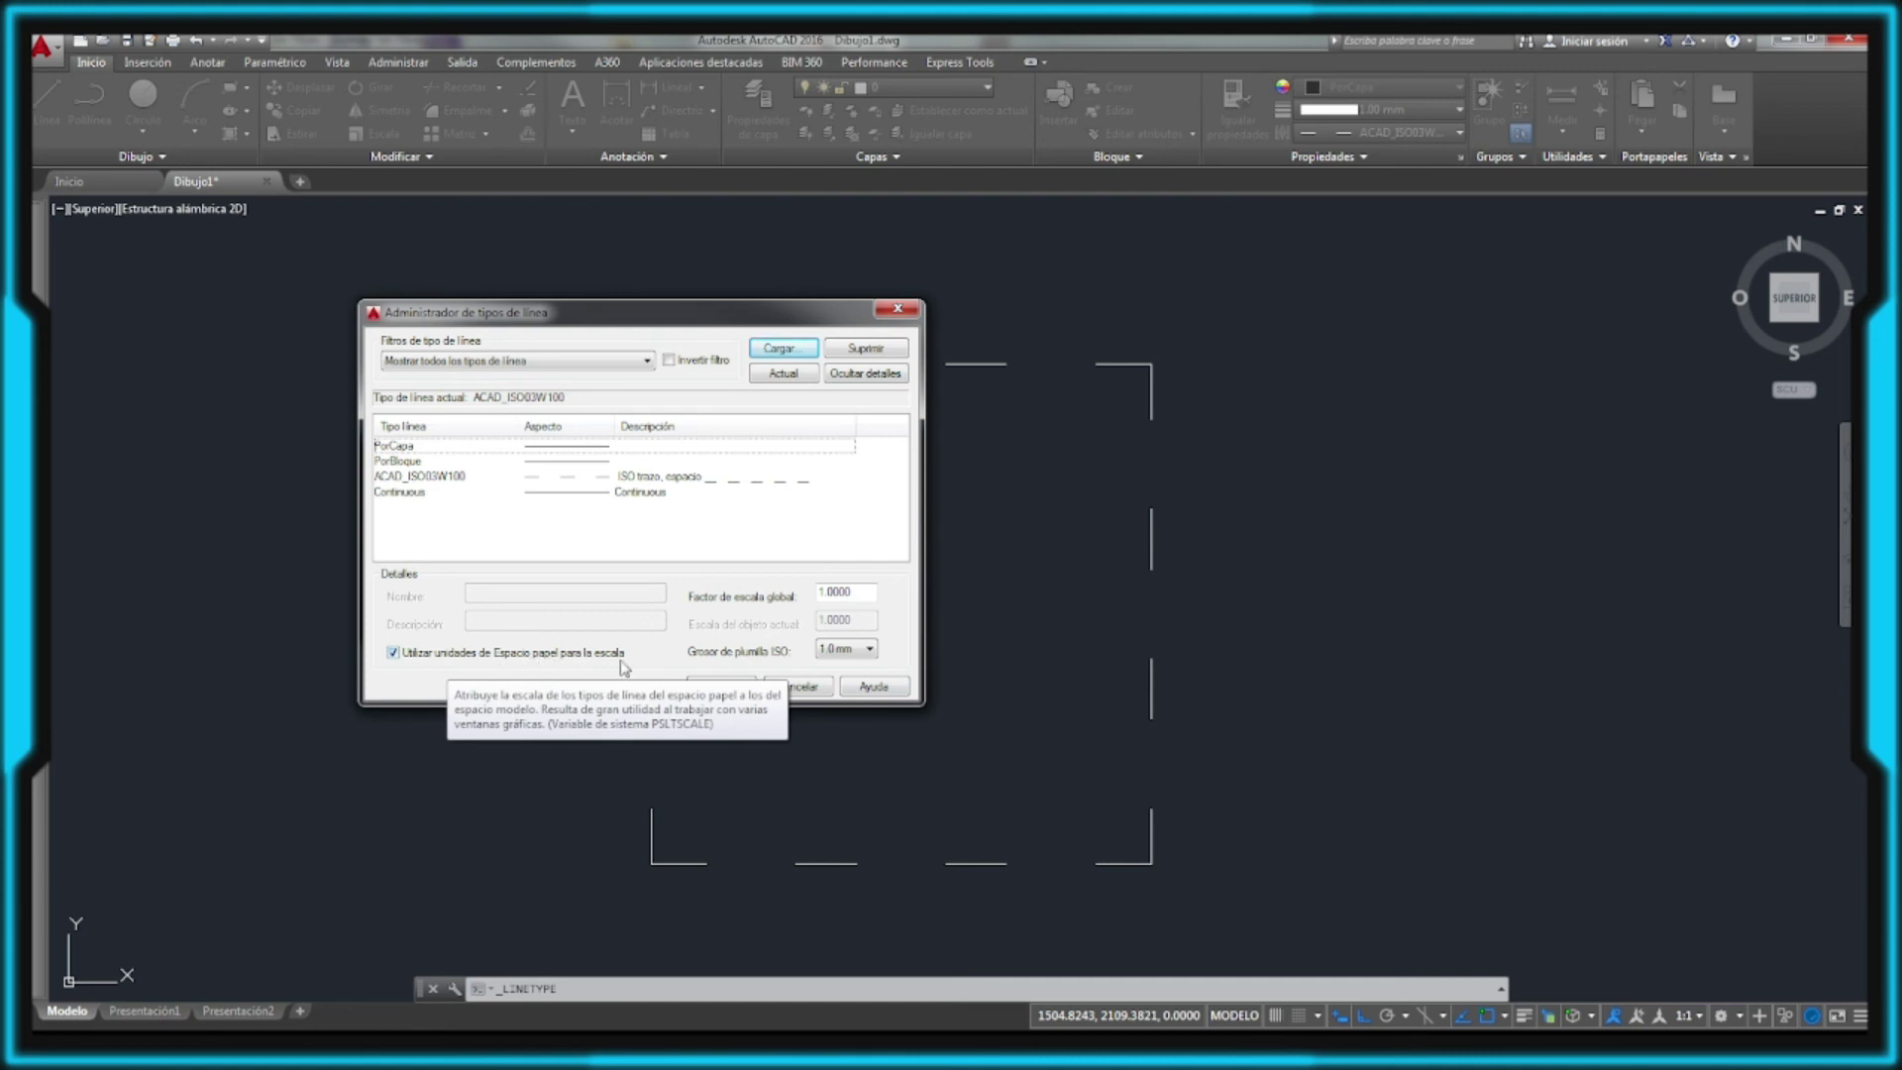
{"action": "left_click", "coordinate": [392, 653]}
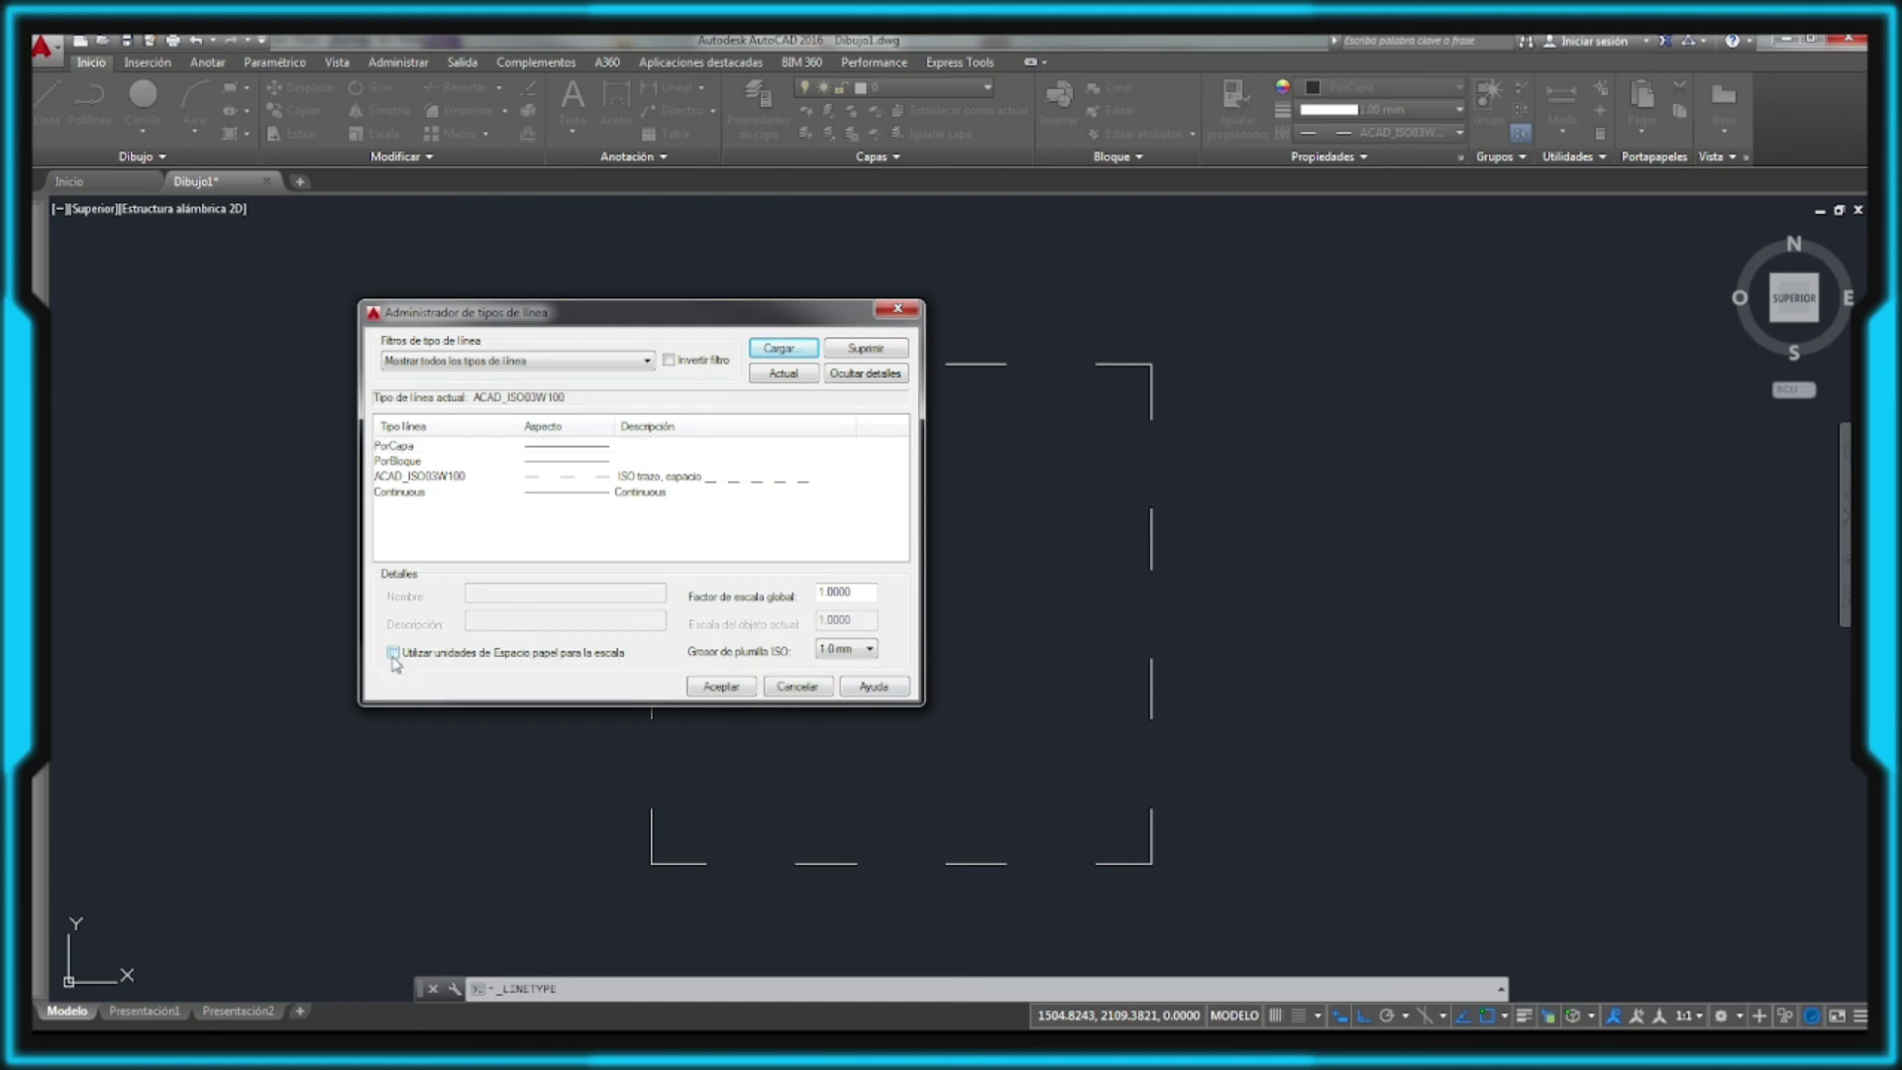
{"action": "left_click", "coordinate": [717, 686]}
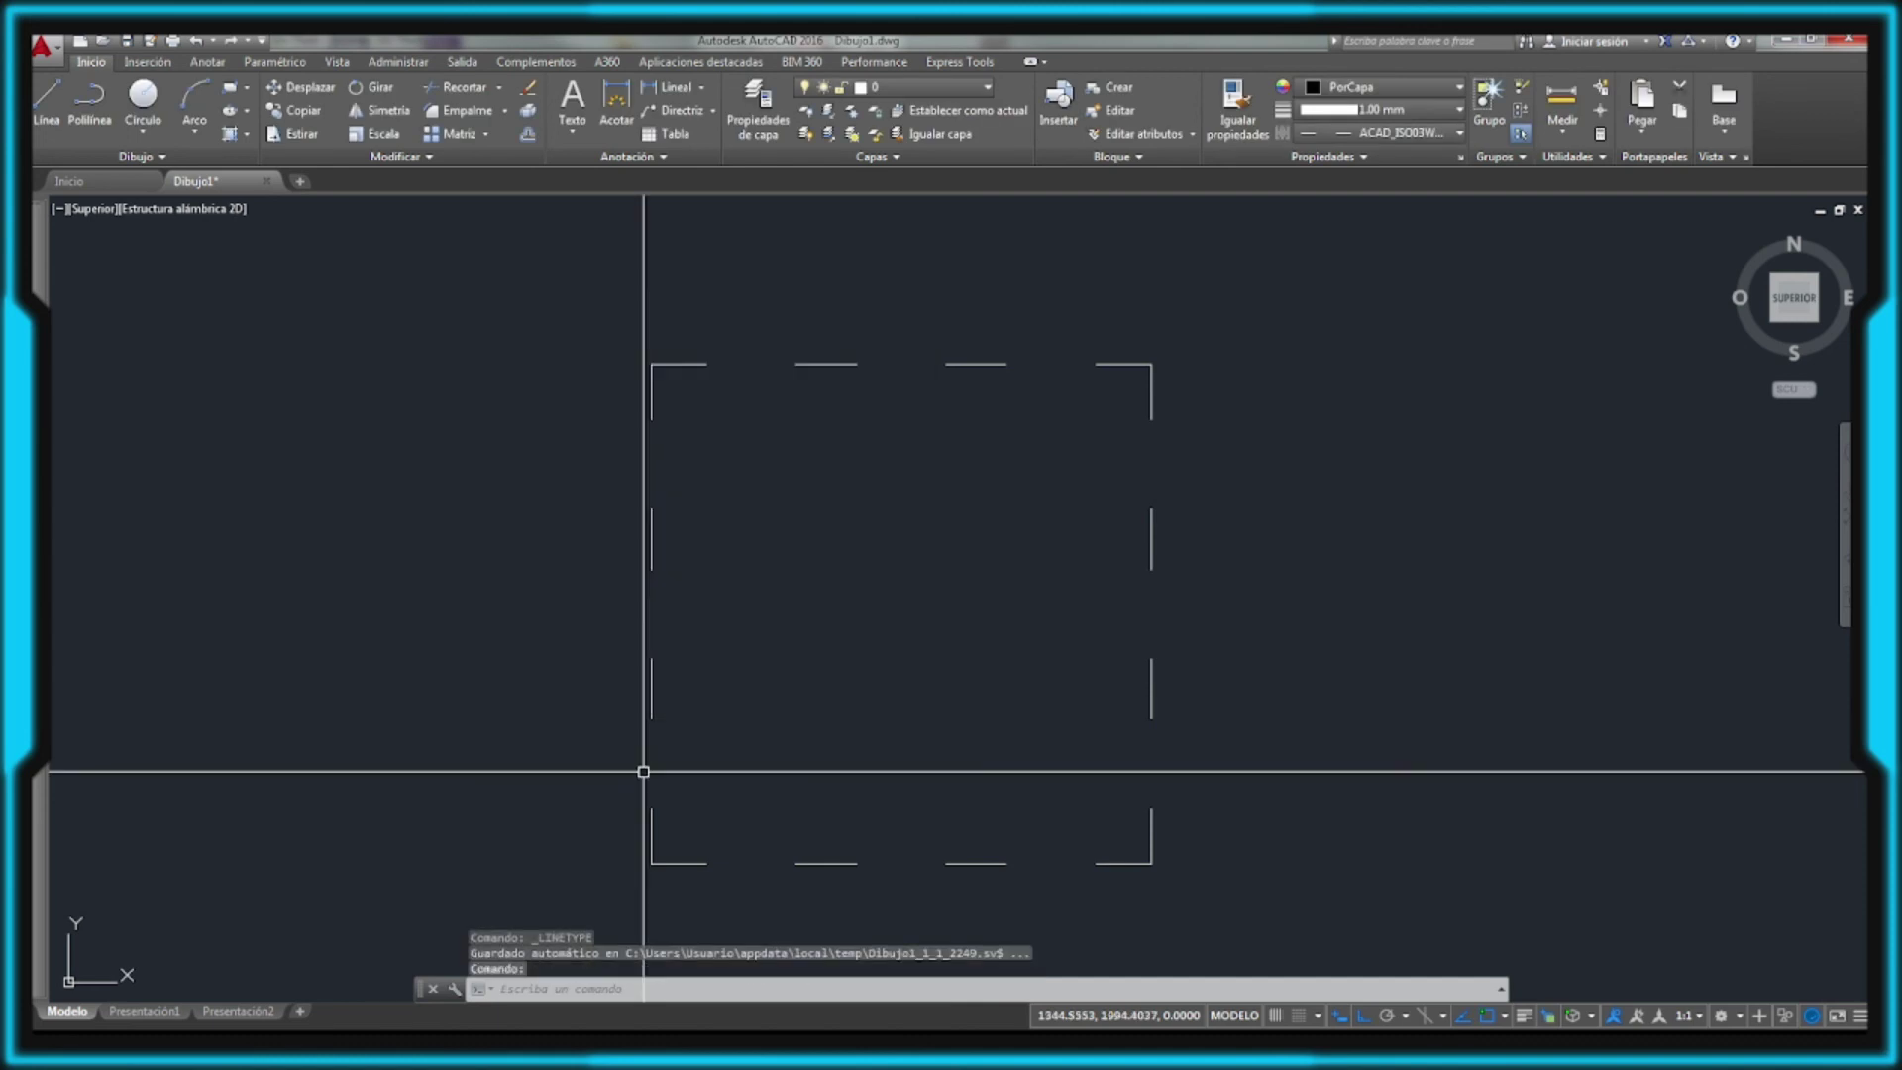
{"action": "left_click", "coordinate": [148, 1011]}
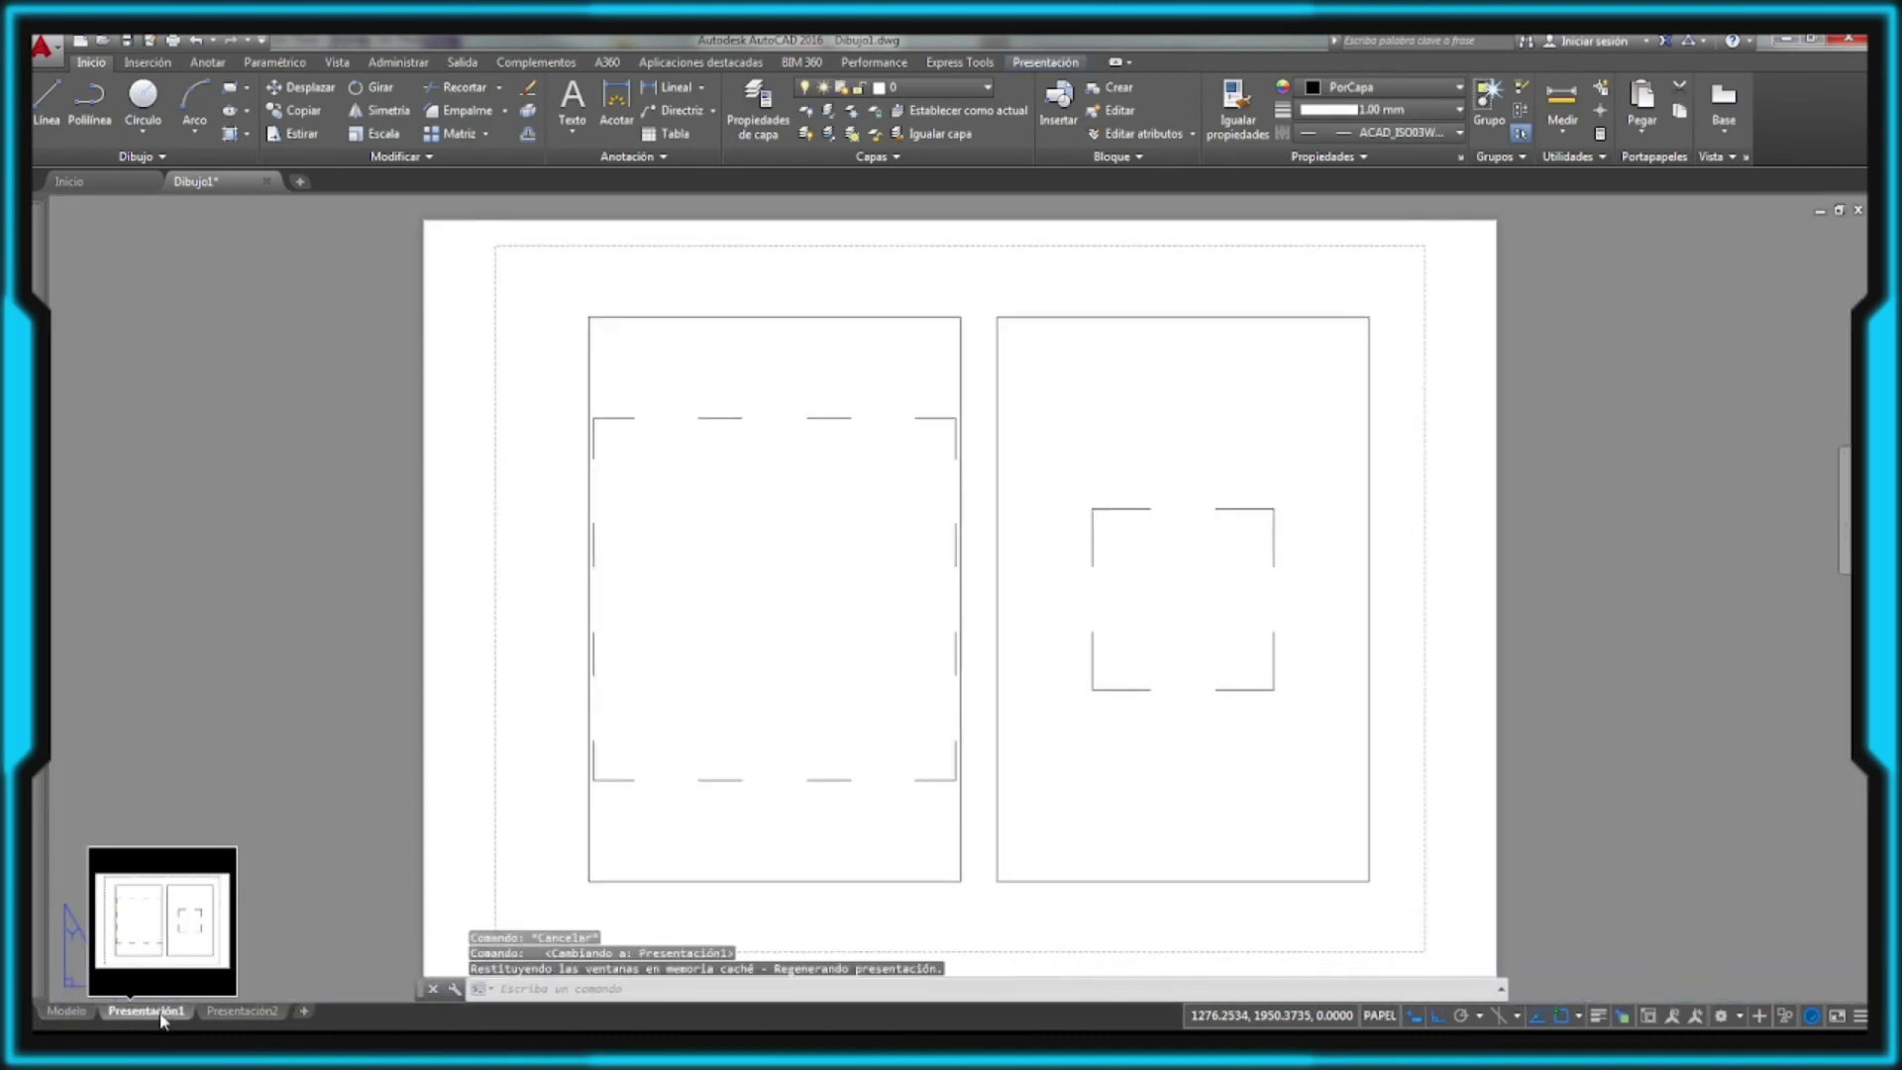
Step: Regenerate the right viewport with REGEN so its square shows finer, closely spaced dashes
{"action": "double_click", "coordinate": [1112, 747]}
{"action": "type", "text": "G"}
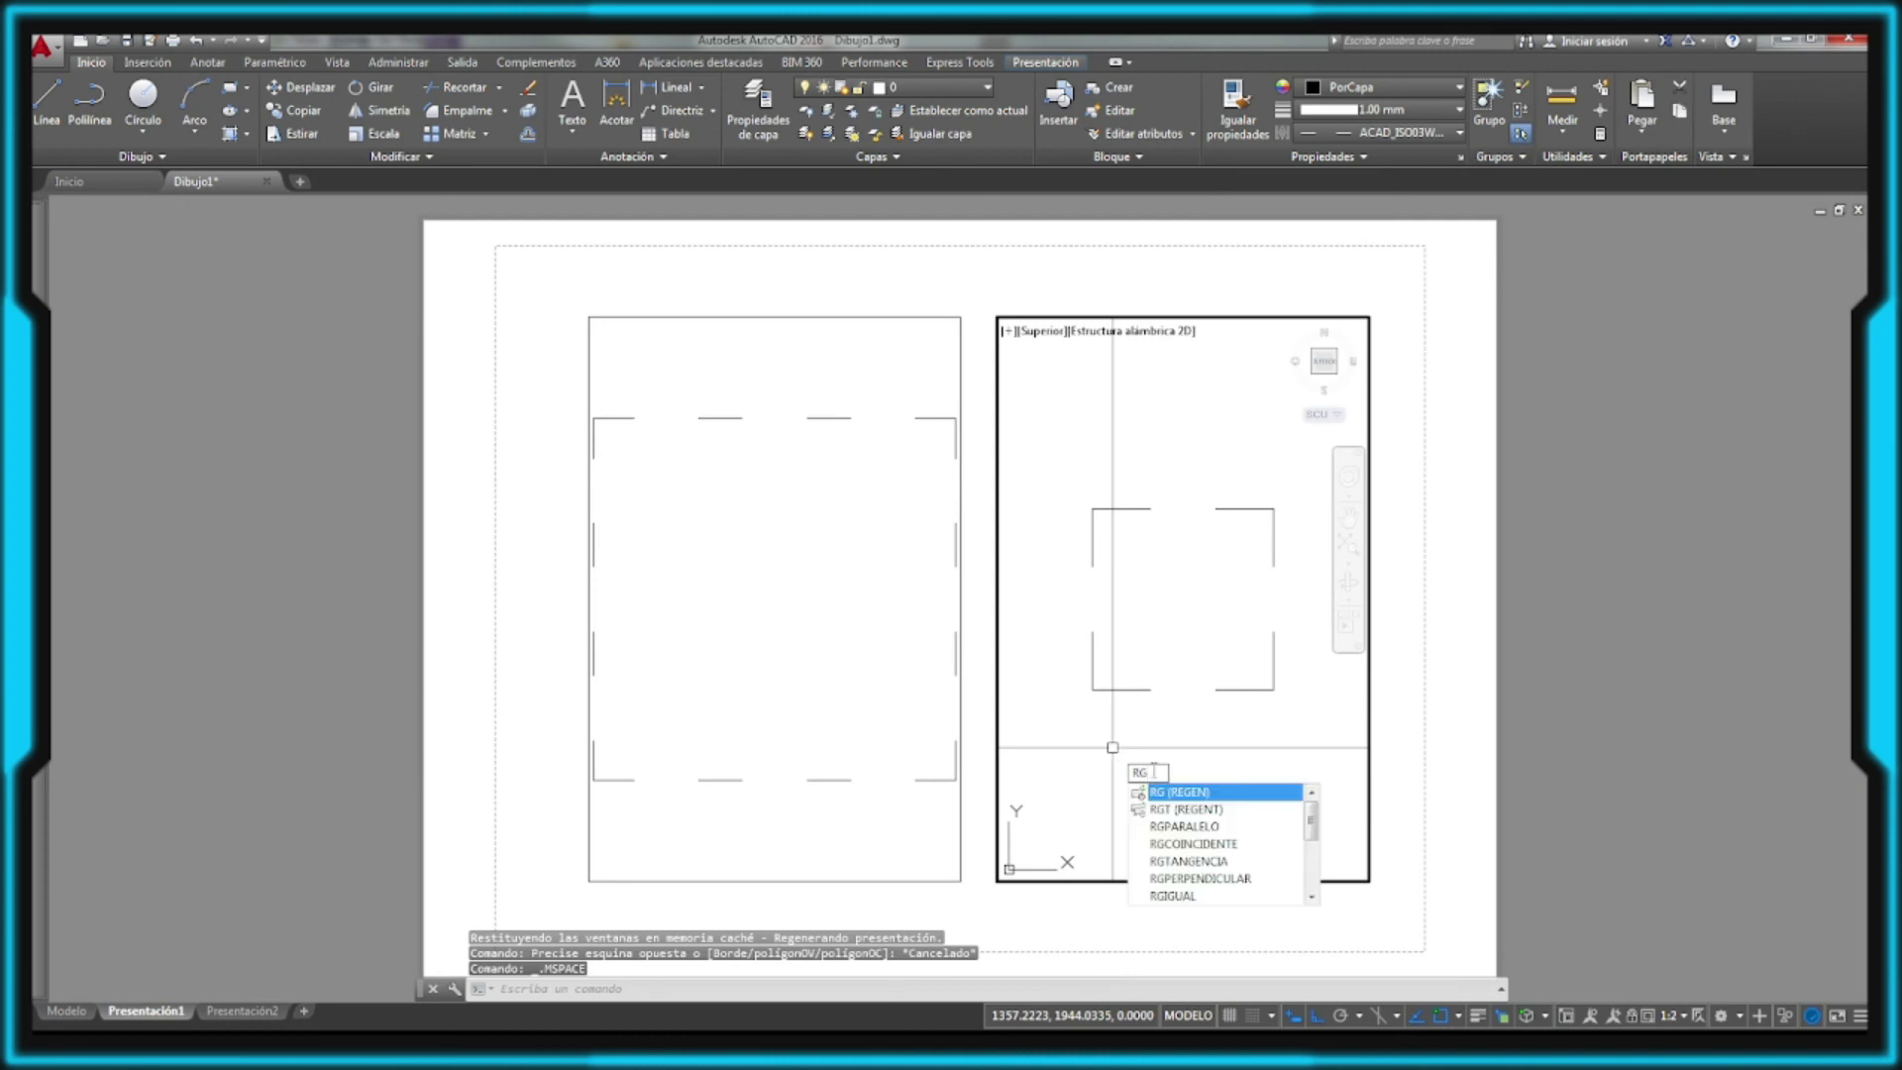
{"action": "left_click", "coordinate": [1198, 790]}
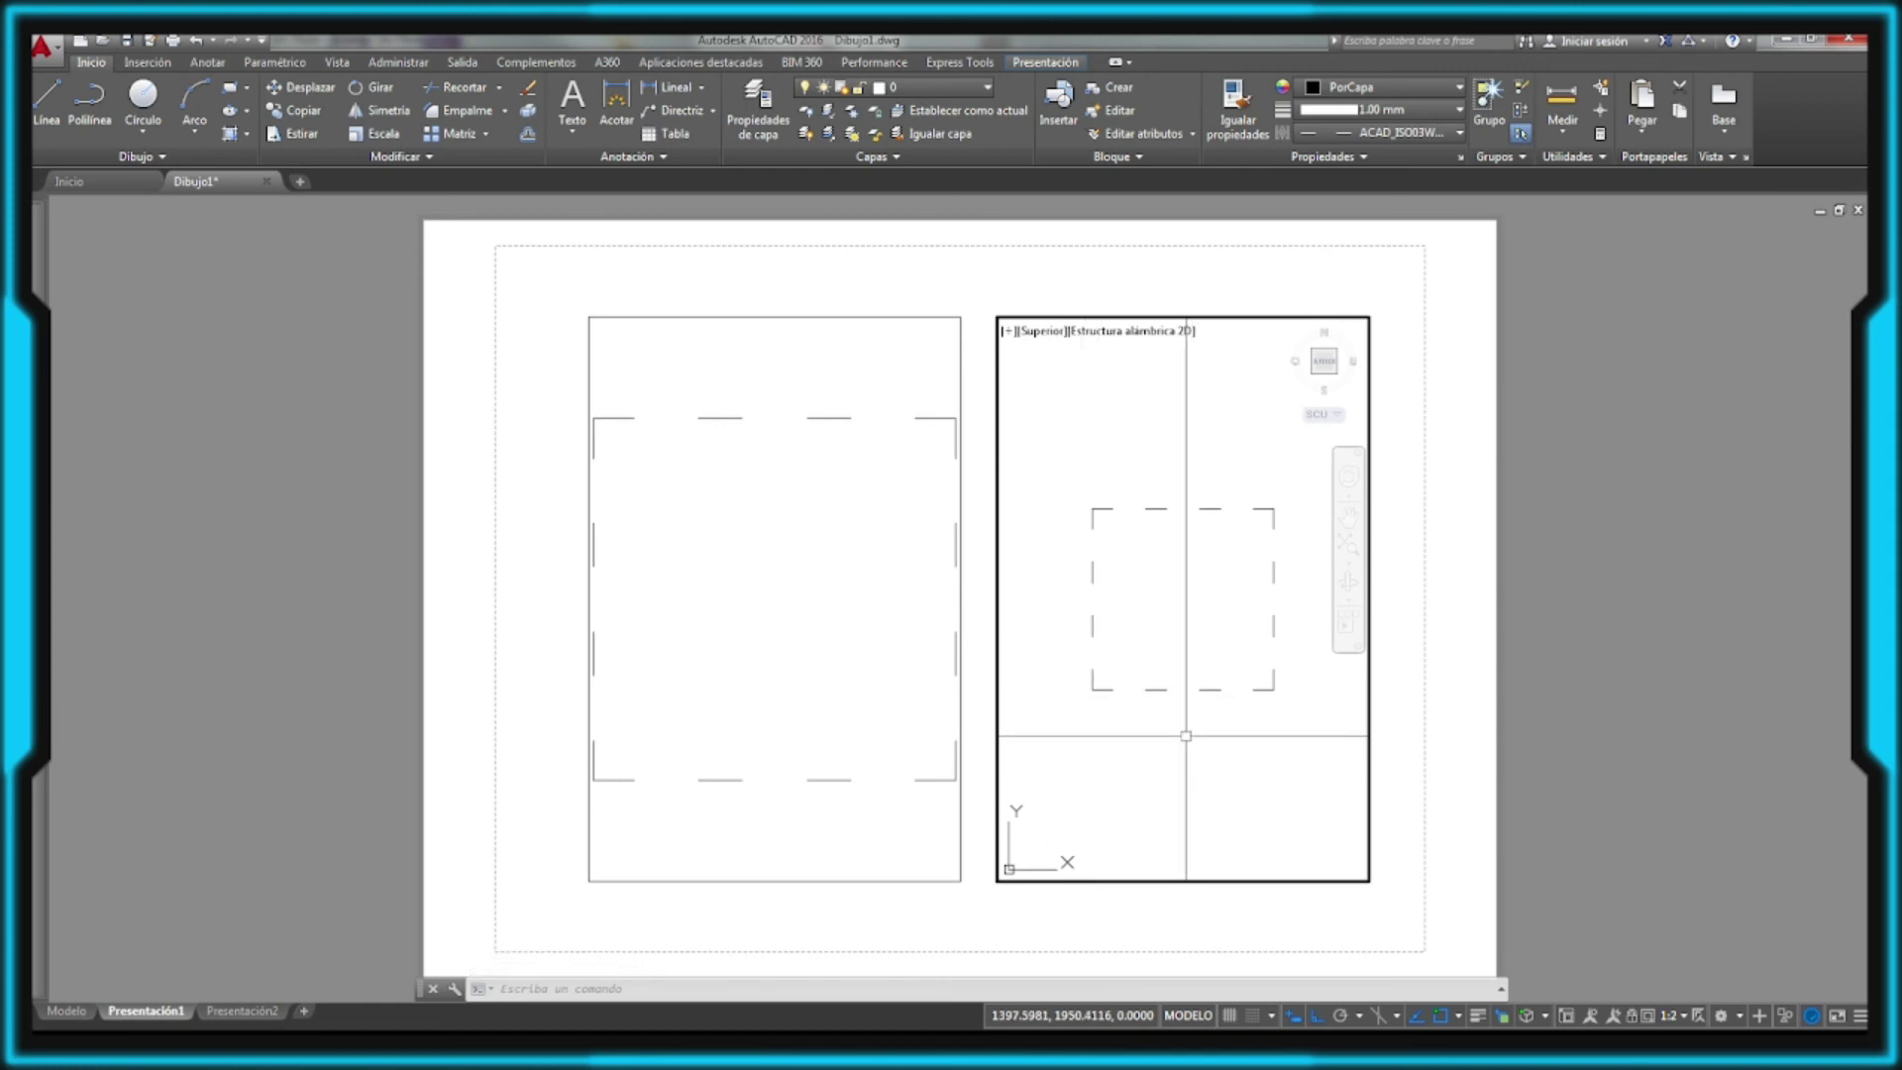
Step: Preview a single-sheet plot of Presentación1 using DWG To PDF.pc3
{"action": "left_click", "coordinate": [172, 44]}
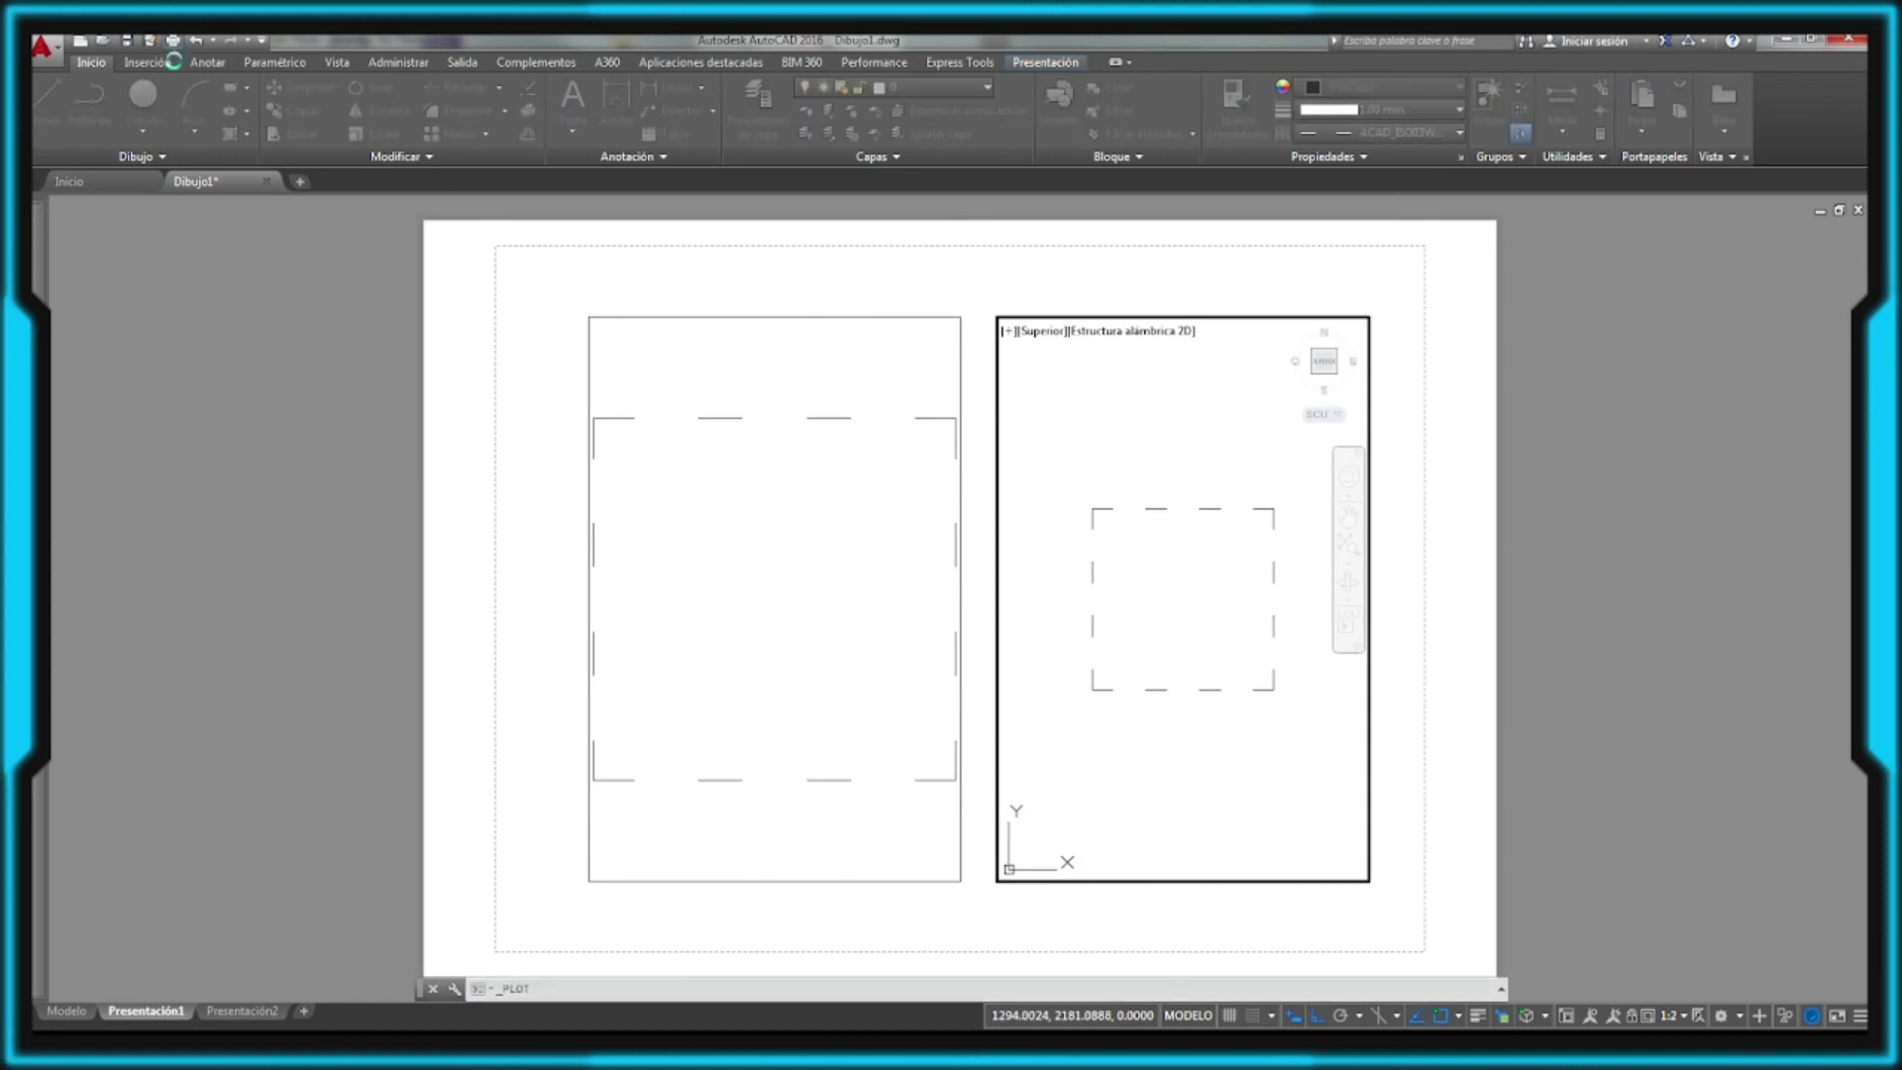
{"action": "left_click", "coordinate": [837, 605]}
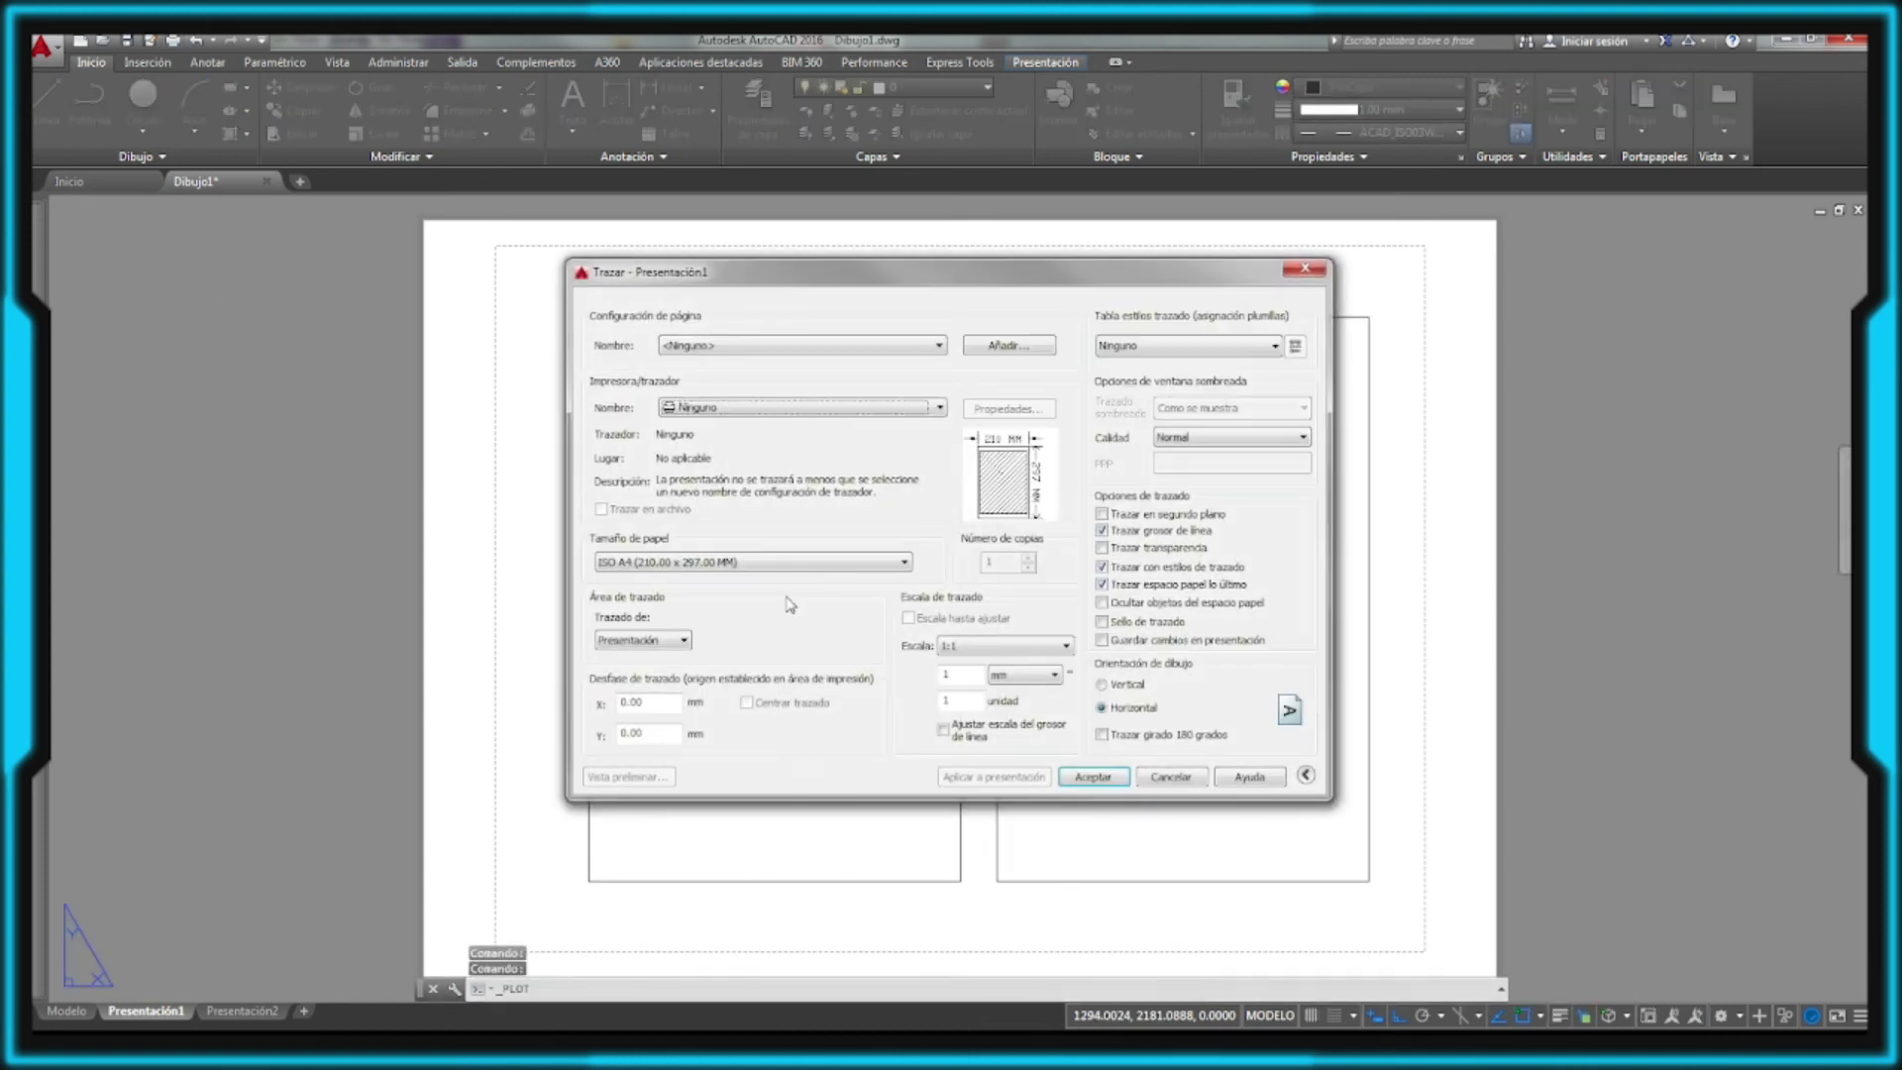
{"action": "left_click", "coordinate": [723, 407]}
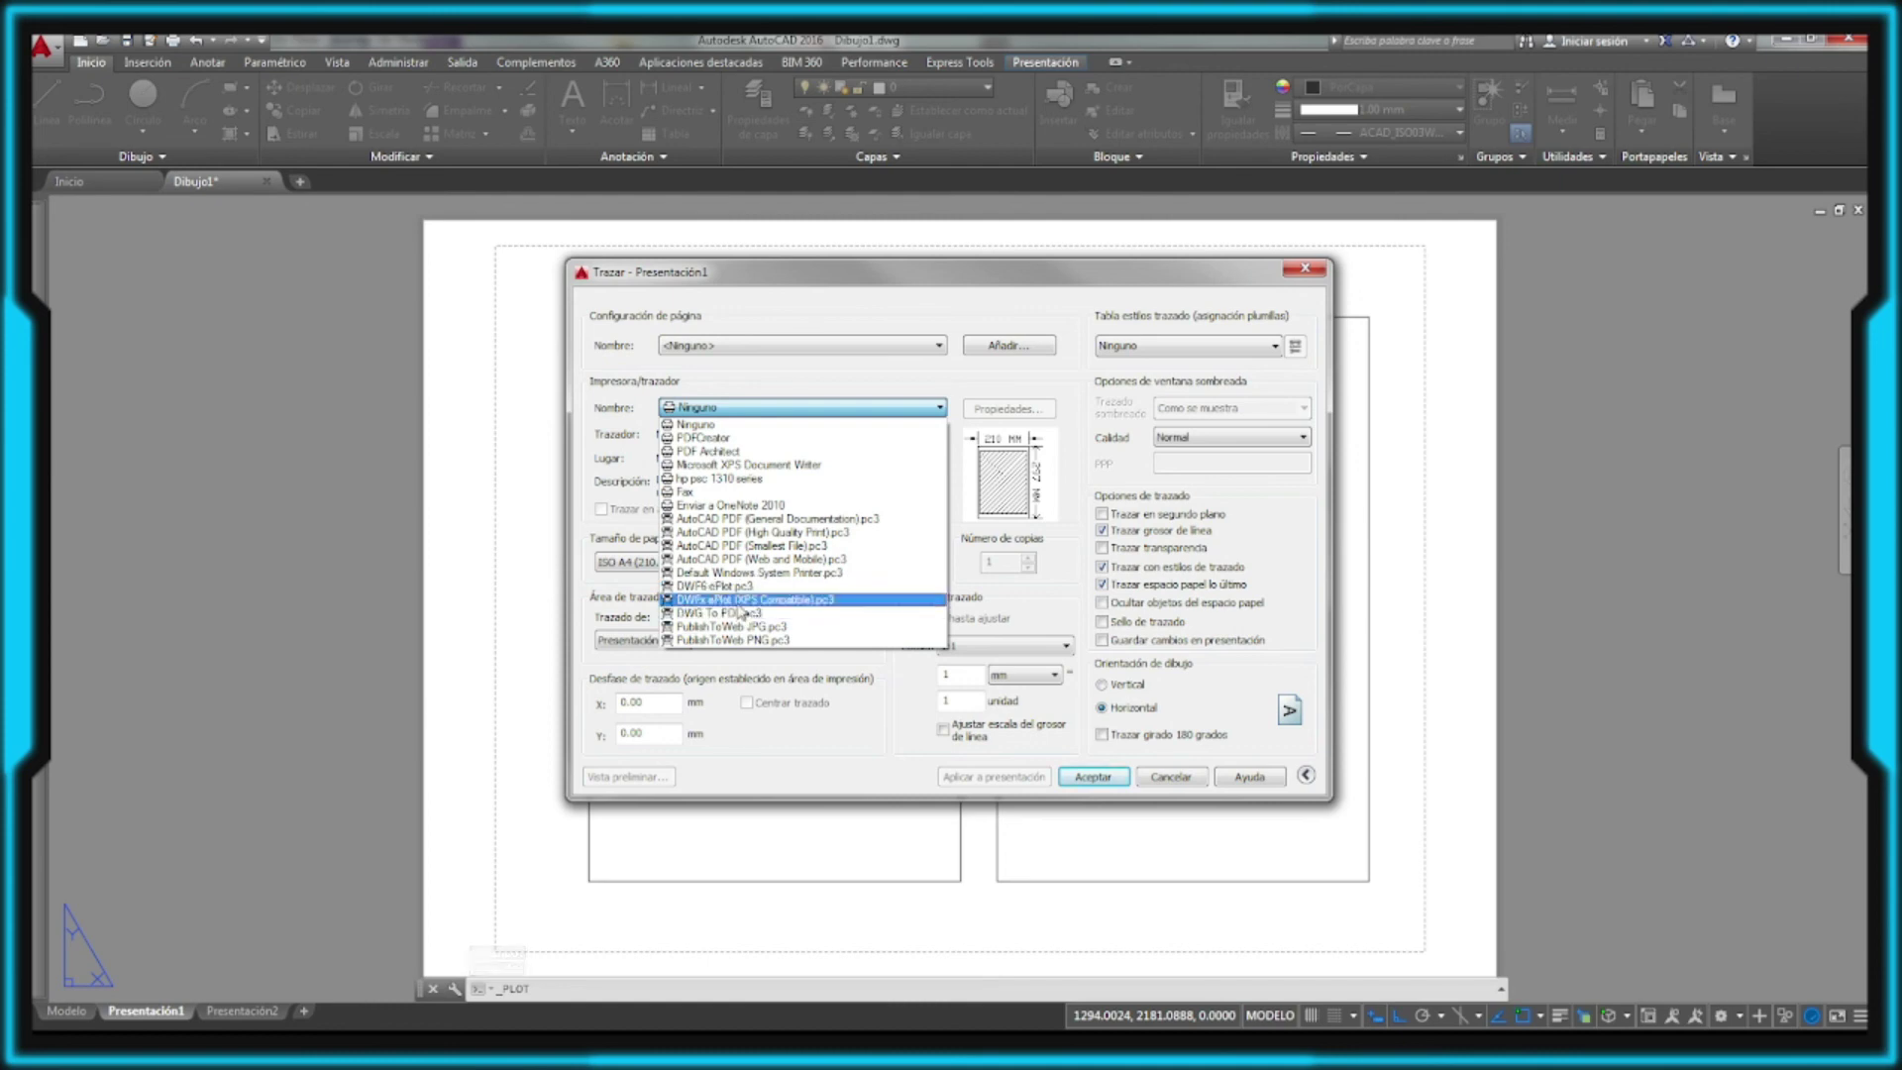
{"action": "left_click", "coordinate": [733, 613]}
{"action": "left_click", "coordinate": [630, 776]}
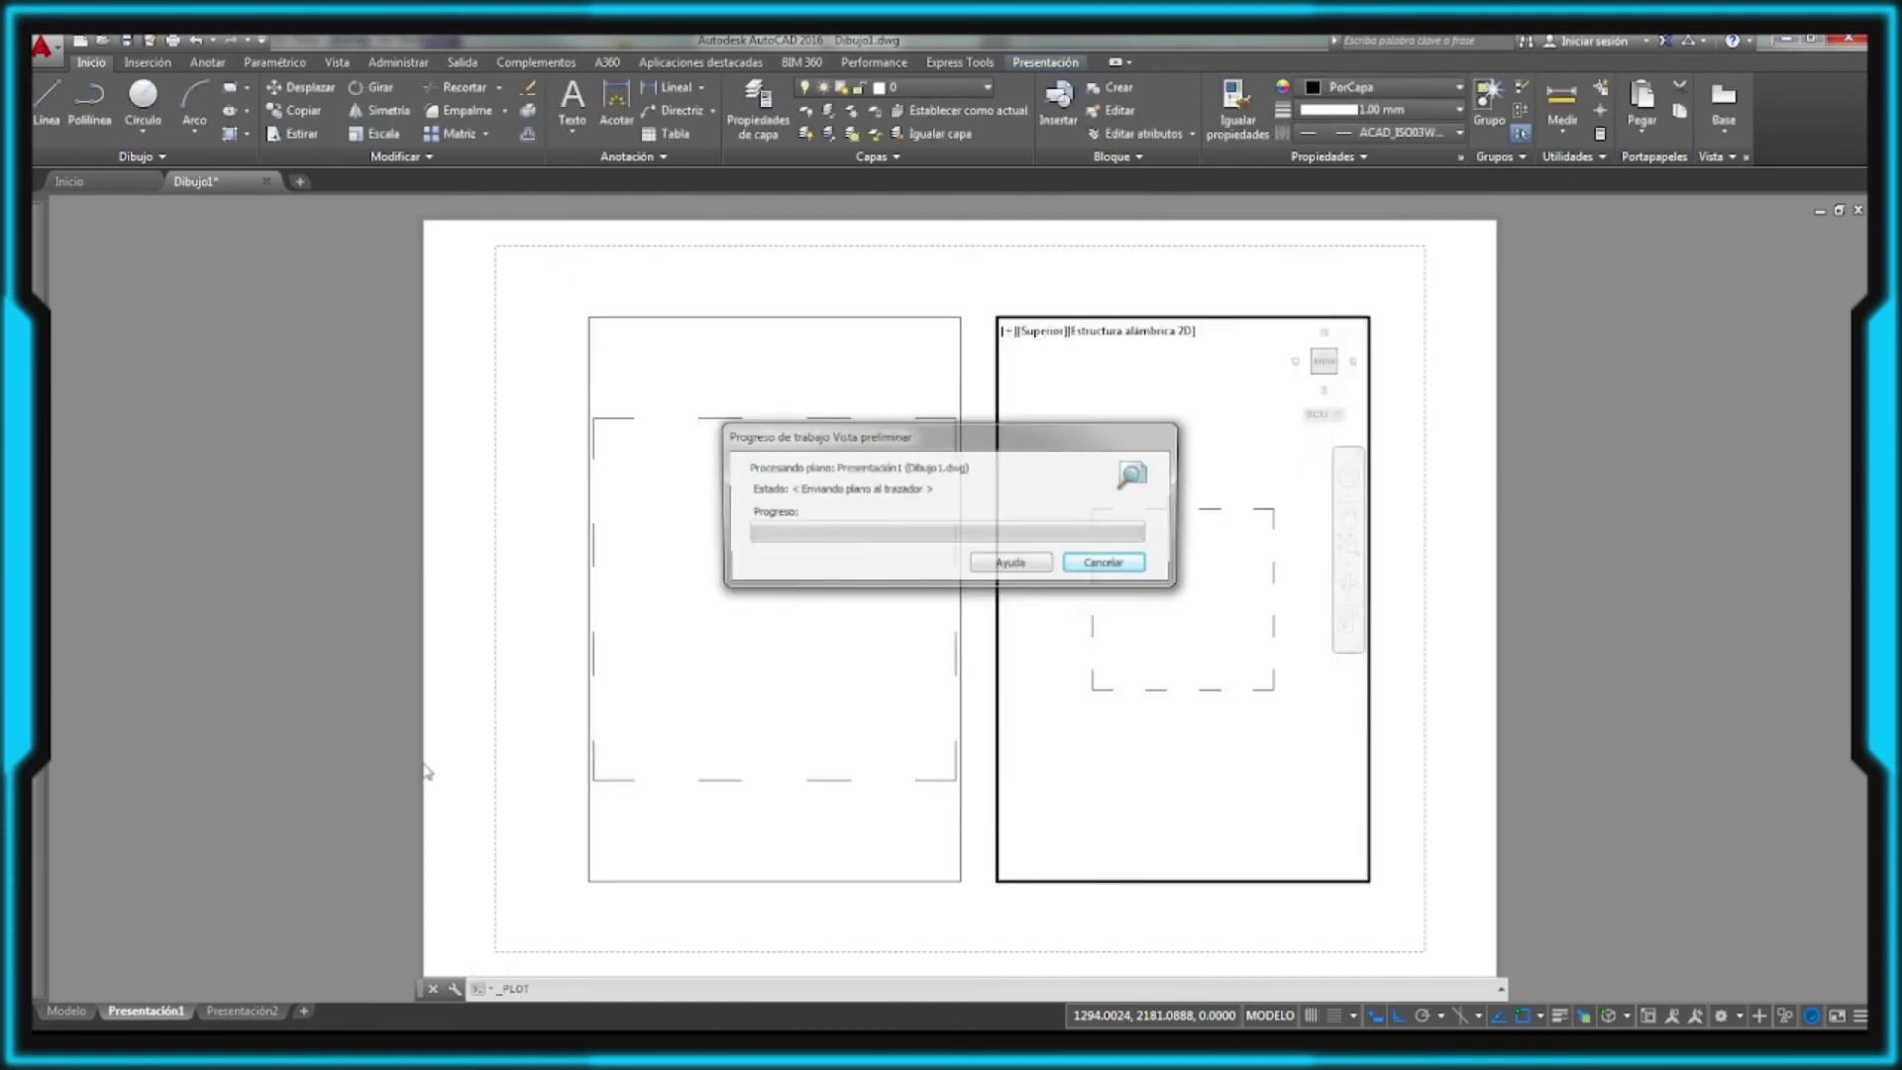